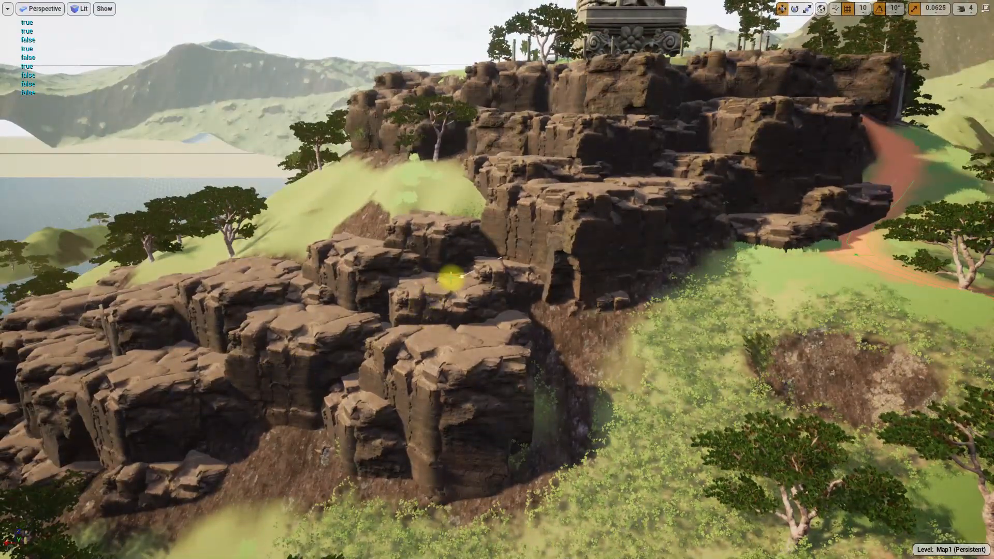
Step: Examine the stepped cliff formation around the statue hill from several sides and distances
right_click_drag(460, 275, 632, 247)
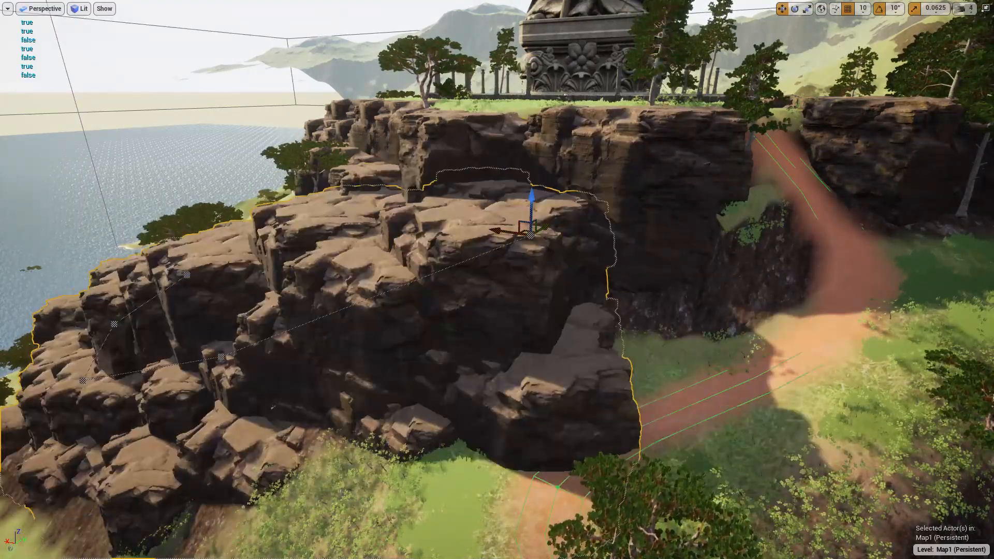
right_click_drag(631, 248, 566, 276)
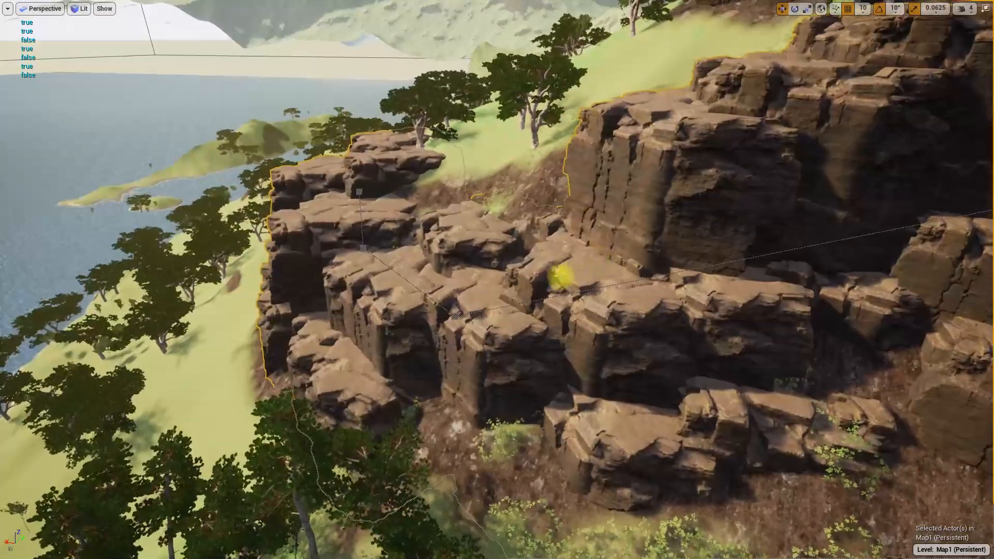
right_click_drag(461, 314, 429, 339)
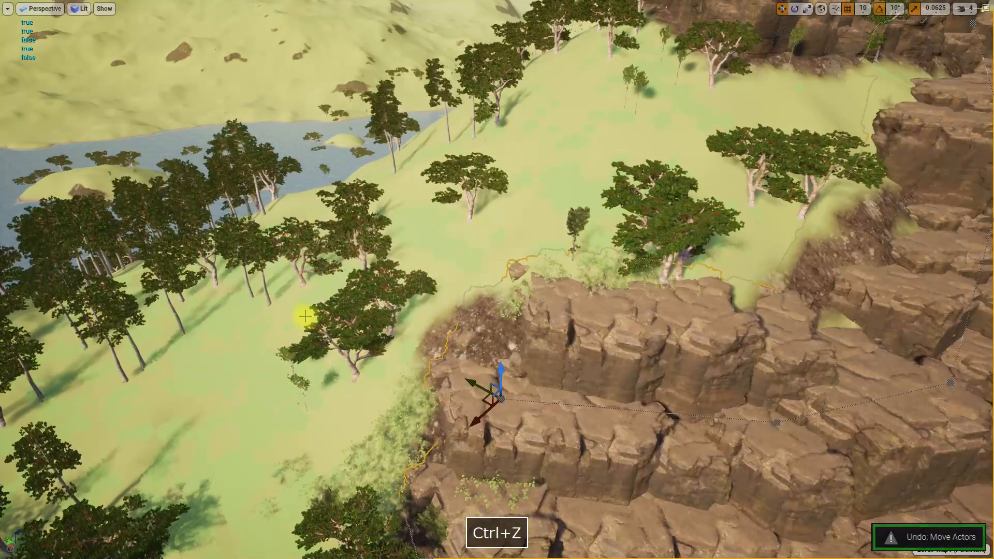
right_click_drag(305, 316, 310, 236)
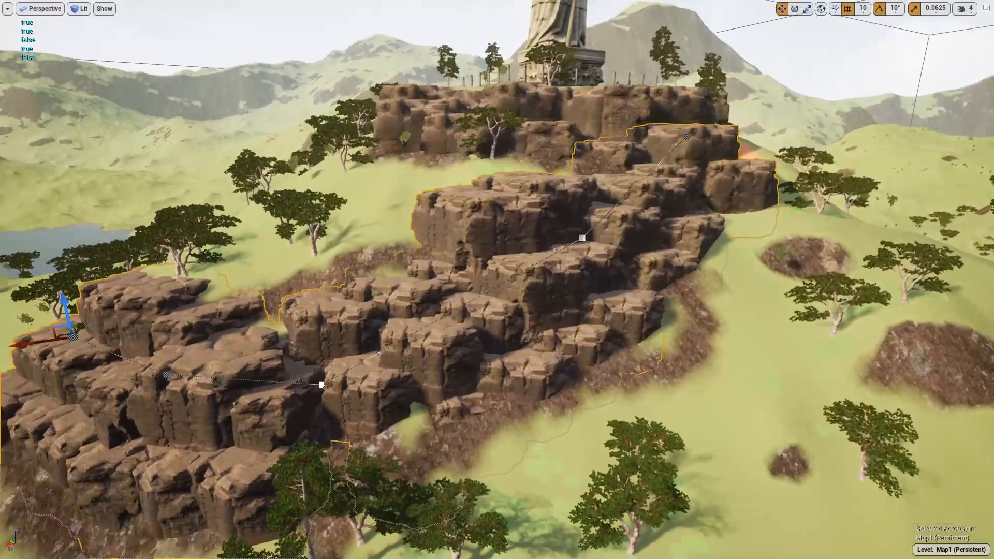
right_click_drag(314, 372, 390, 395)
scroll(390, 395, "down", 3)
key("F11")
right_click_drag(406, 335, 422, 340)
mouse_move(401, 265)
right_mouse_down()
mouse_move(413, 266)
mouse_move(401, 265)
right_mouse_up()
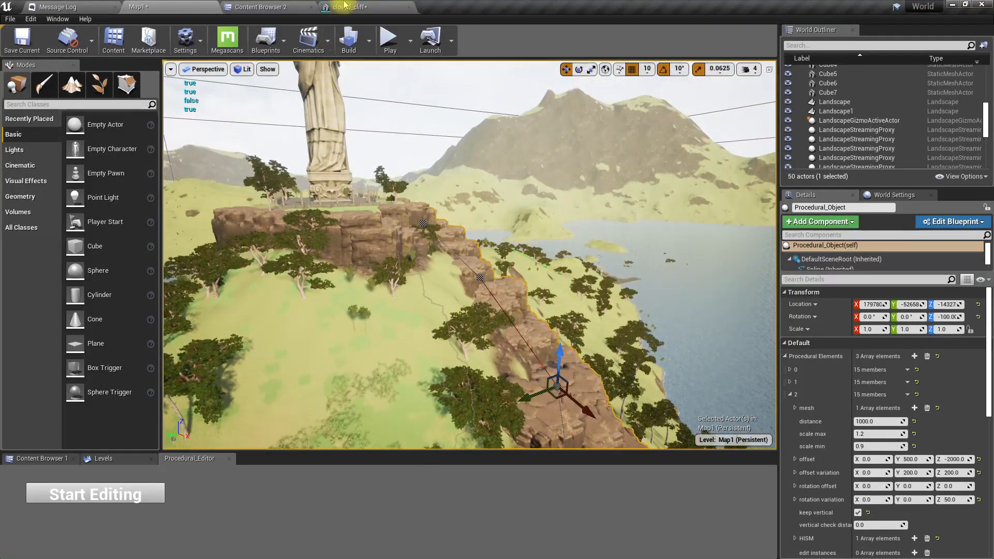
Step: Open the ubhvccfda_LOD0 static mesh from the Megascans Quarry_Cliff_00 folder and inspect it from different sides
left_click(278, 6)
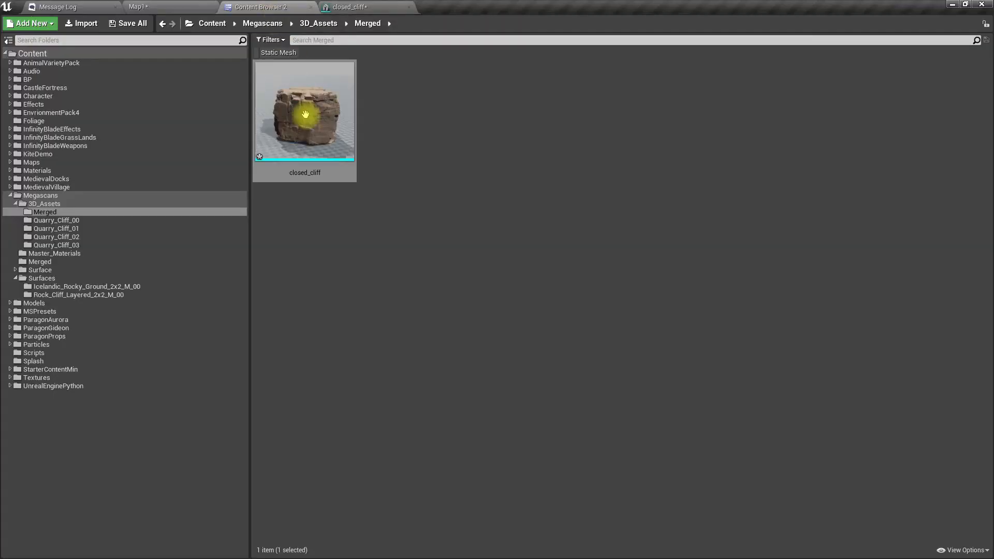
left_click(56, 221)
left_click(300, 240)
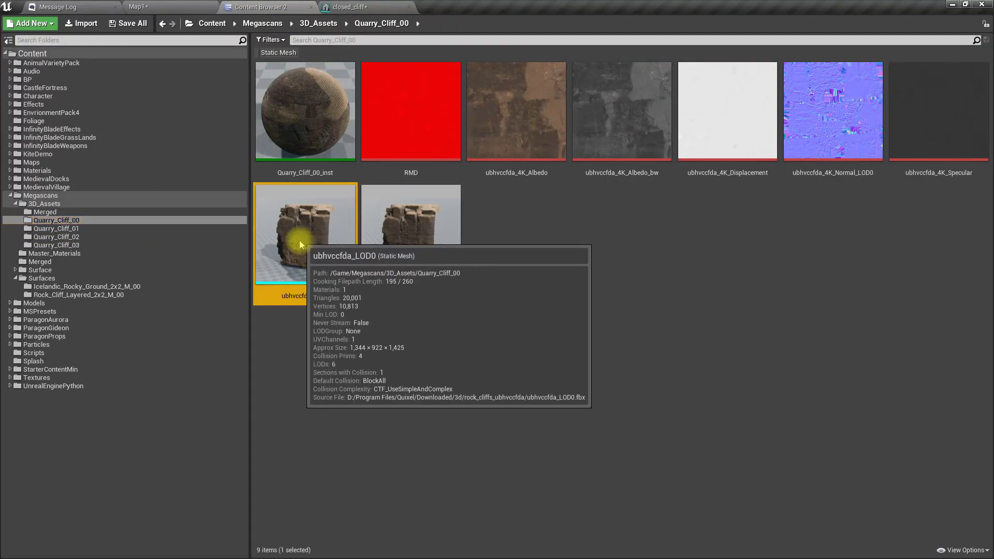
double_click(300, 240)
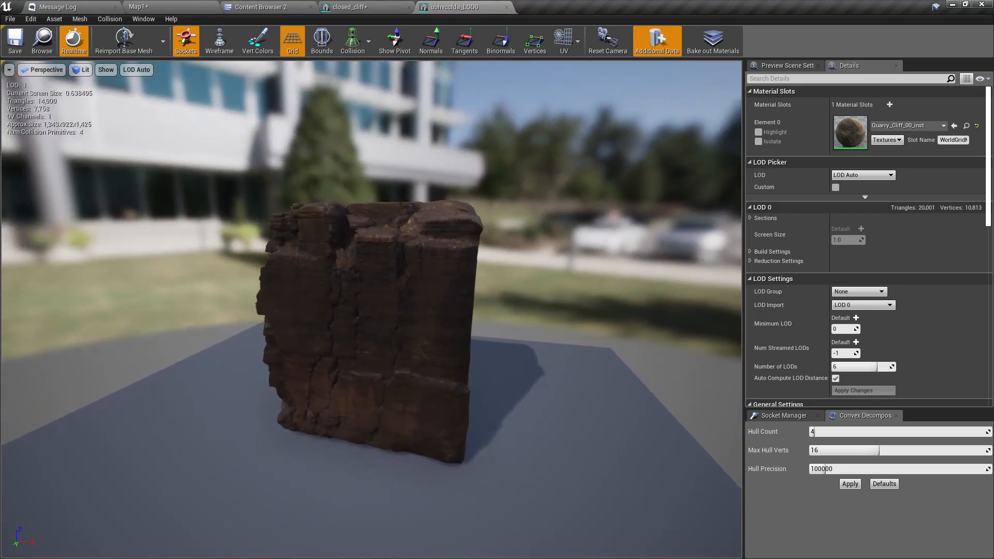
right_click_drag(370, 310, 771, 330)
mouse_move(363, 230)
right_mouse_down()
mouse_move(390, 232)
mouse_move(358, 231)
right_mouse_up()
right_click_drag(282, 165, 294, 188)
Step: Inspect the merged closed_cliff mesh from several sides and return to the Map1 level
left_click(352, 6)
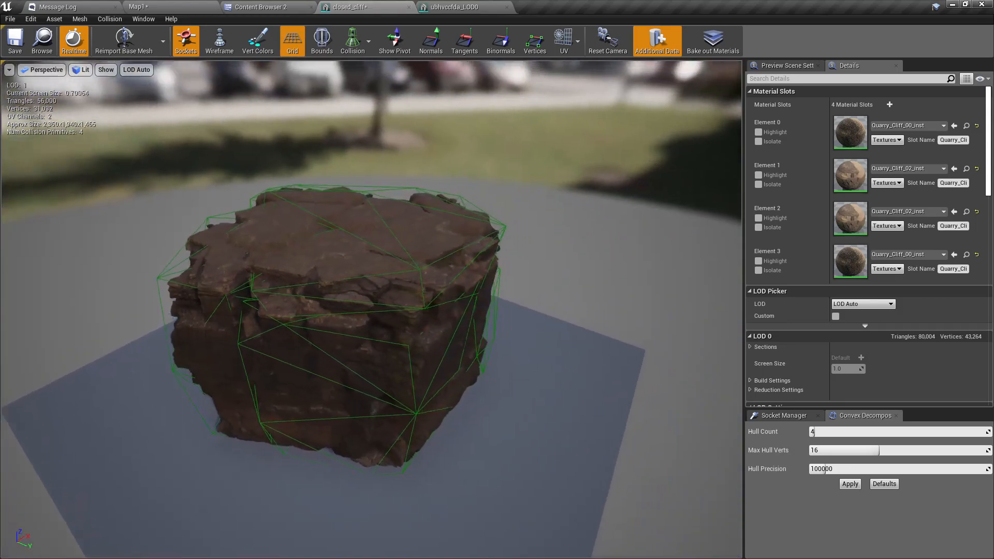
right_click_drag(362, 258, 2, 225)
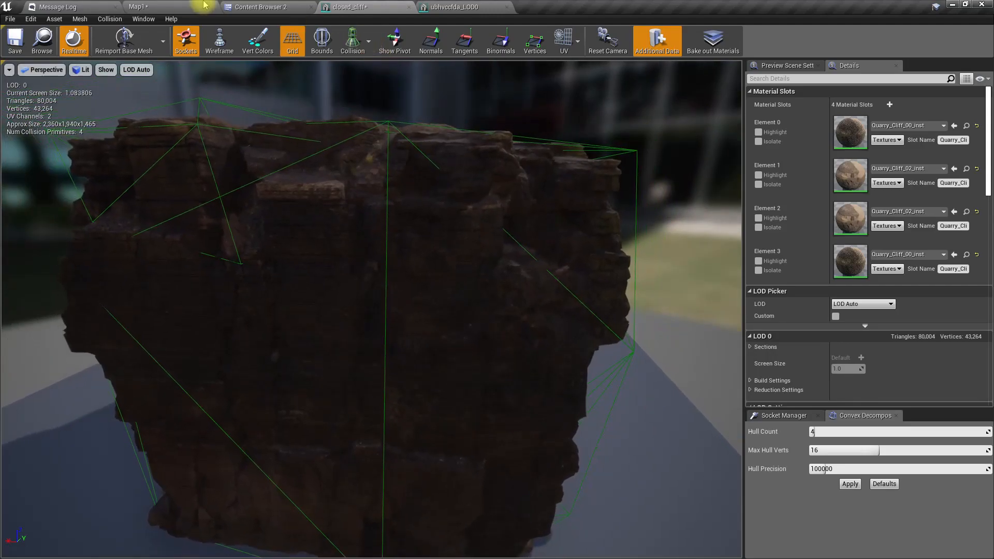
left_click(172, 6)
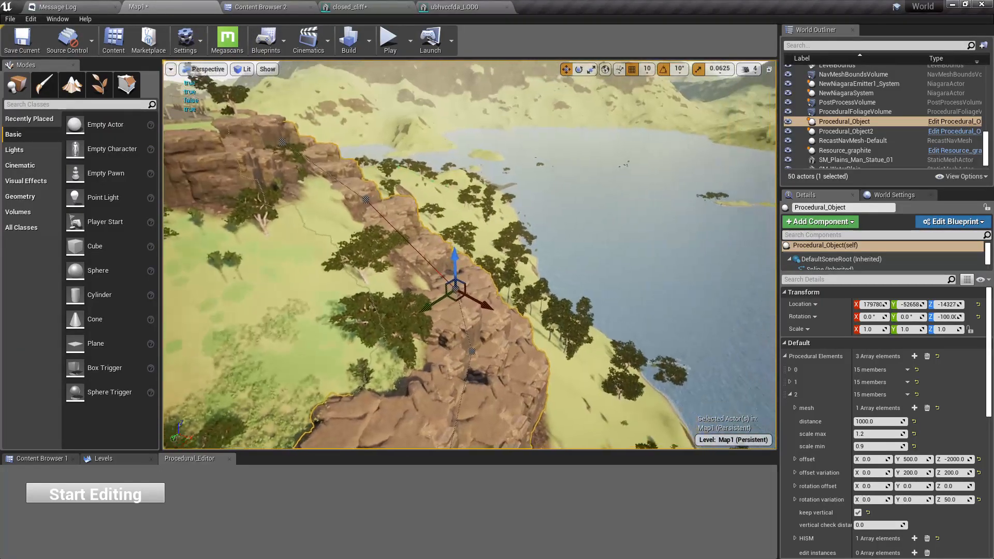
right_click_drag(469, 255, 393, 215)
key("d")
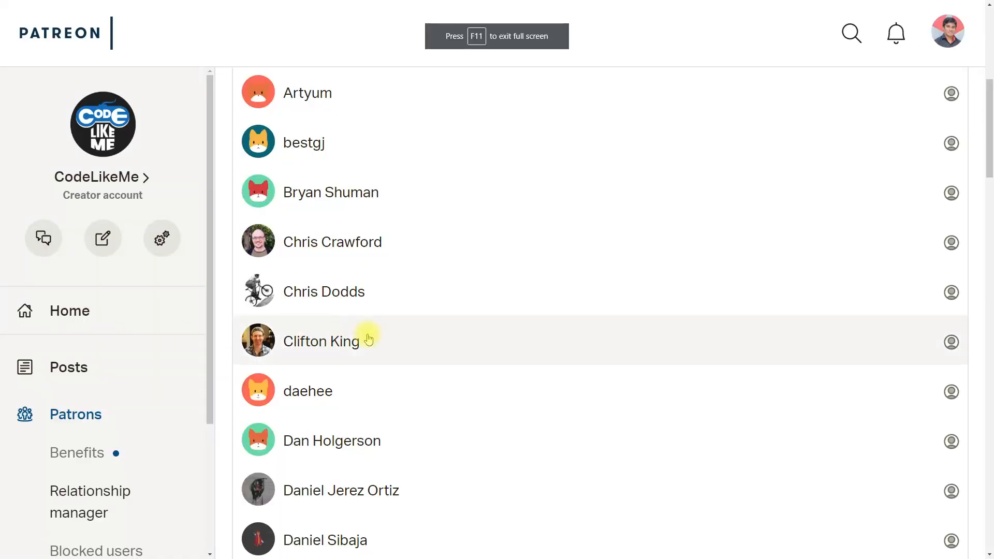
Step: Switch to the Patreon members page and browse the active patrons list, including its second page
scroll(357, 335, "down", 12)
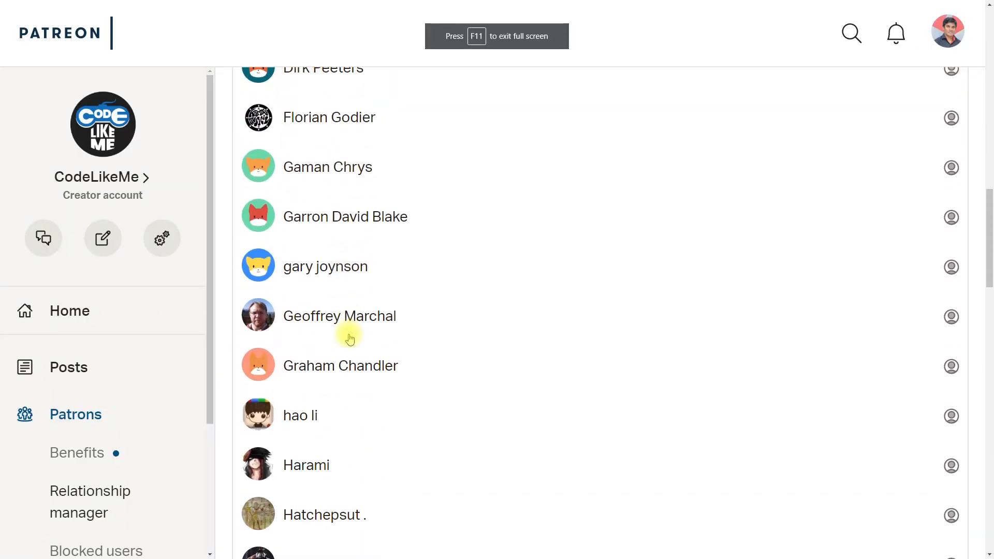
scroll(350, 339, "down", 20)
scroll(350, 342, "down", 7)
left_click(621, 484)
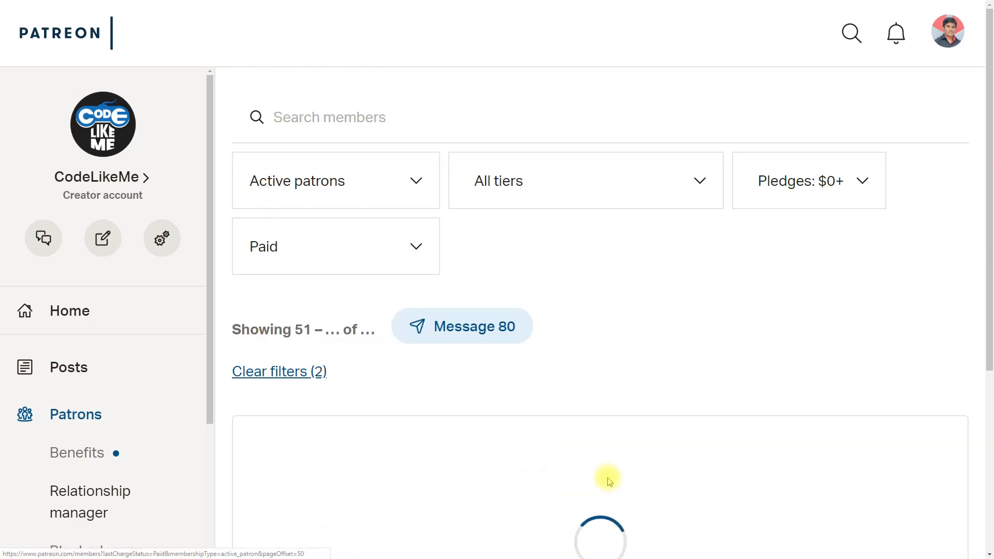
scroll(569, 437, "down", 15)
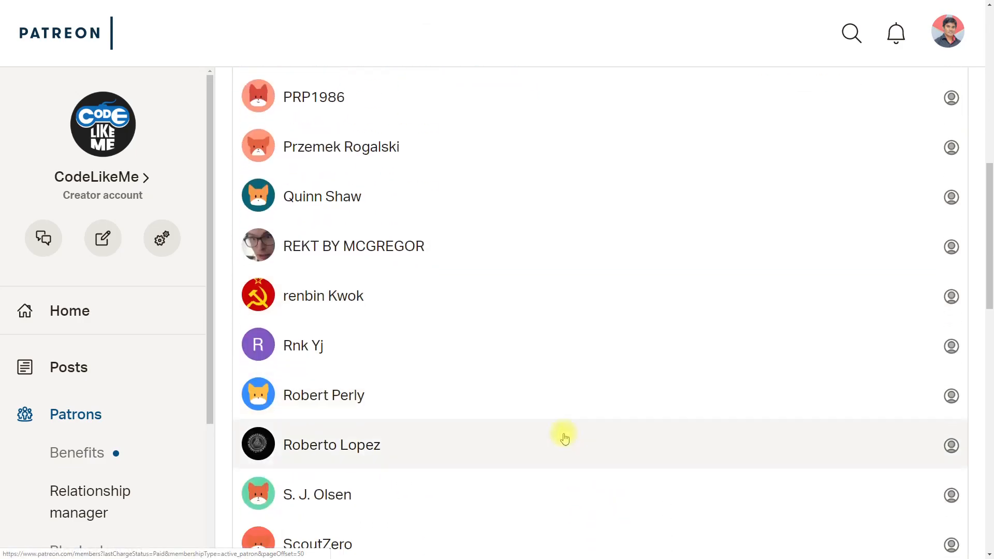
scroll(557, 442, "down", 6)
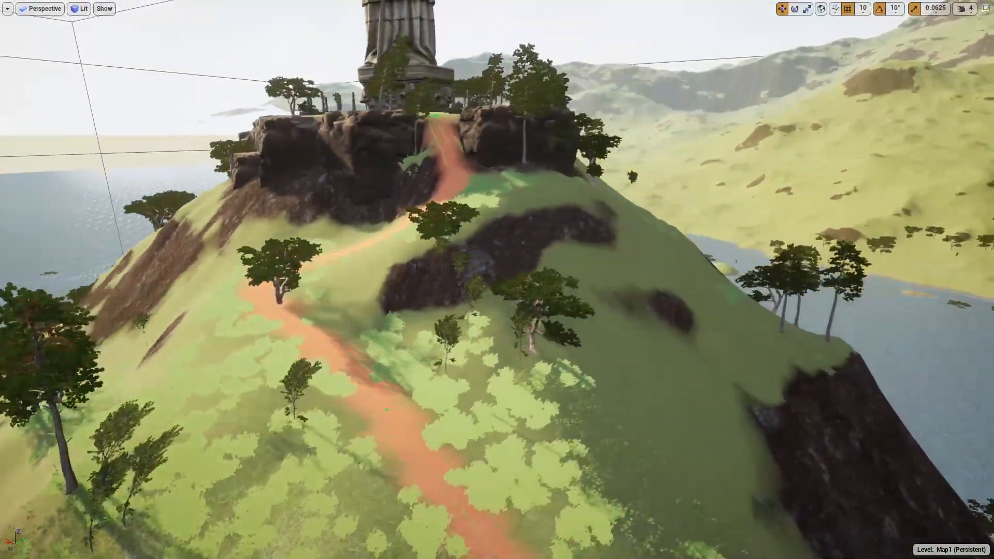
Step: Find the Procedural_Object actor by searching for "proc" and place it on the bare dirt slope below the statue hill
right_click_drag(497, 280, 616, 300)
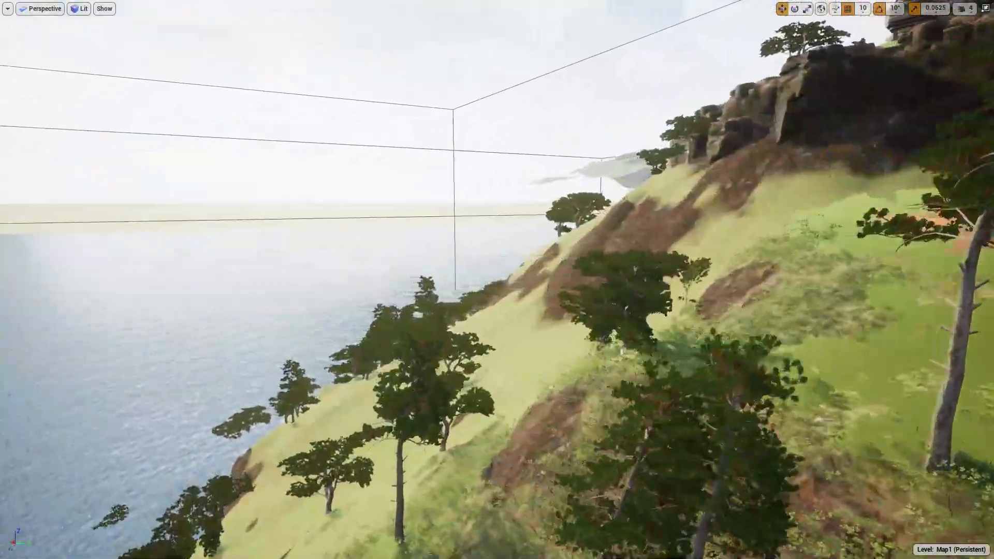
right_click_drag(616, 300, 668, 269)
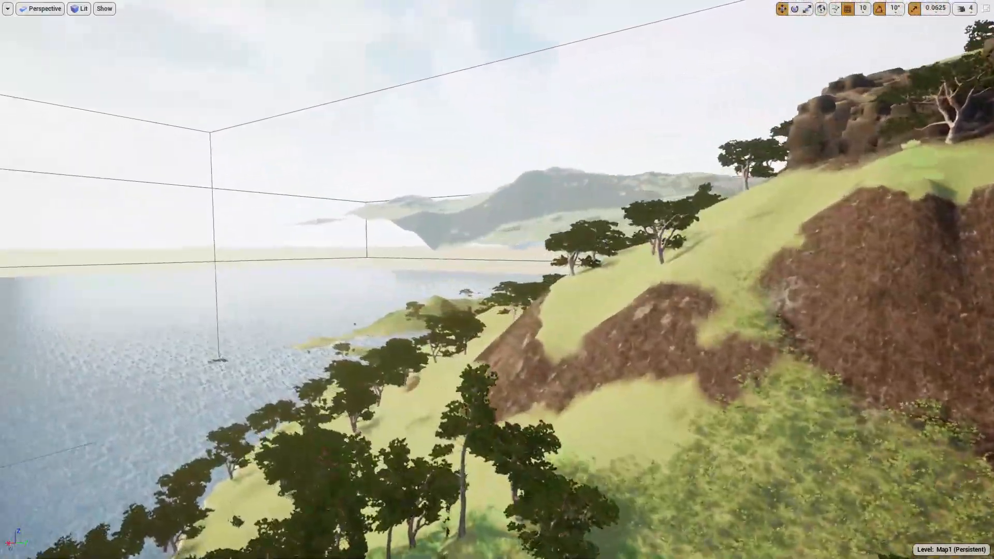
right_click_drag(497, 279, 543, 279)
key("F11")
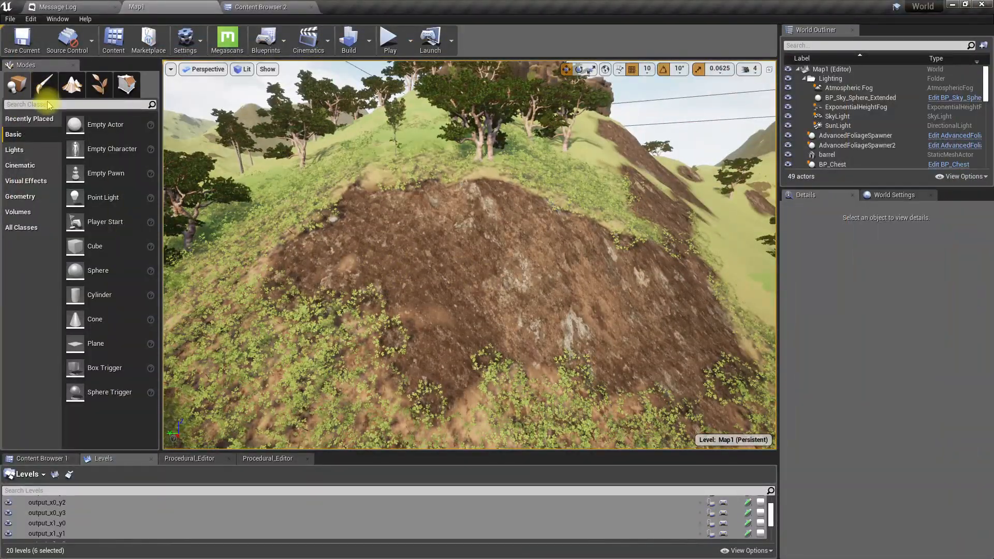
left_click(56, 105)
type("proc")
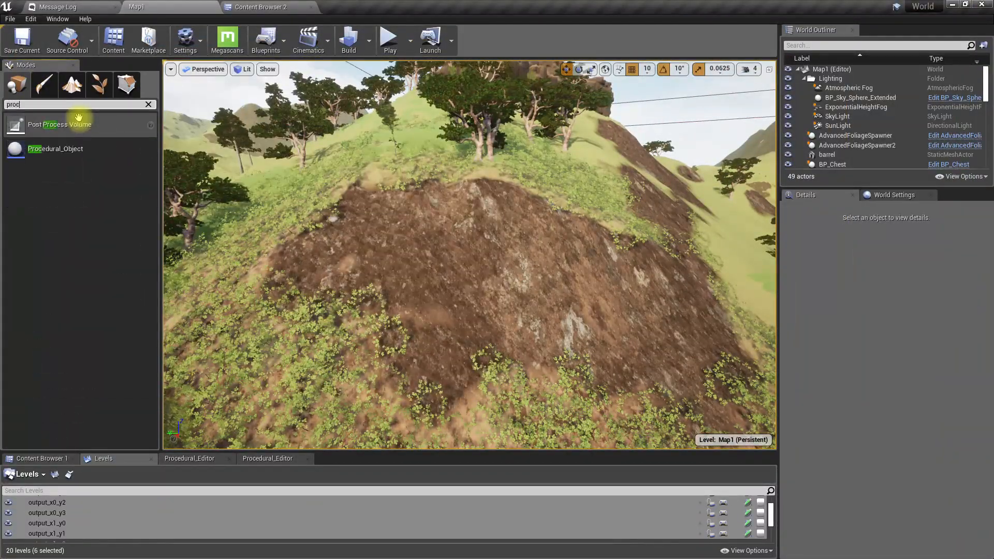
left_click_drag(45, 153, 302, 258)
left_click(319, 269)
scroll(362, 259, "up", 5)
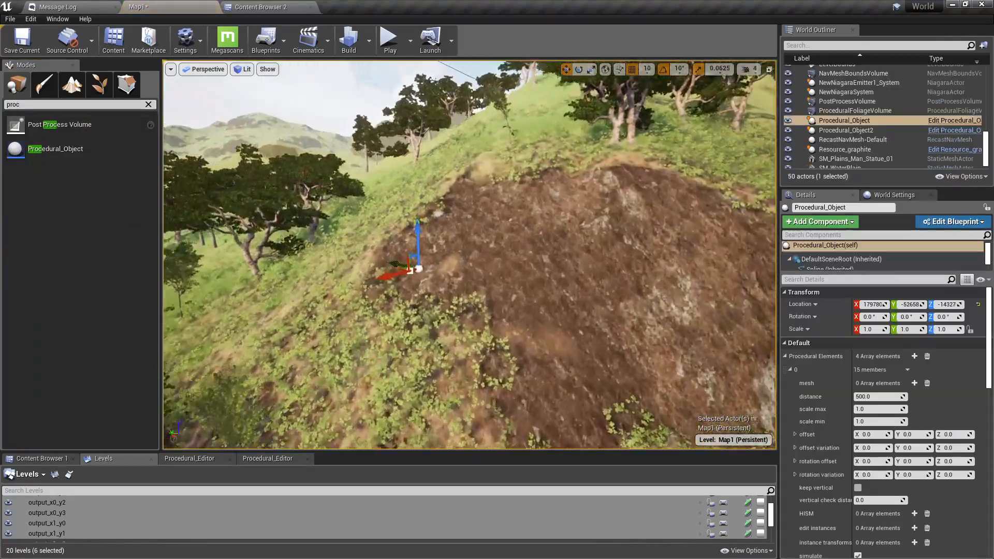
Step: Rotate the Procedural_Object to -100° about Z and reset both of its spline points to automatic tangents
key("e")
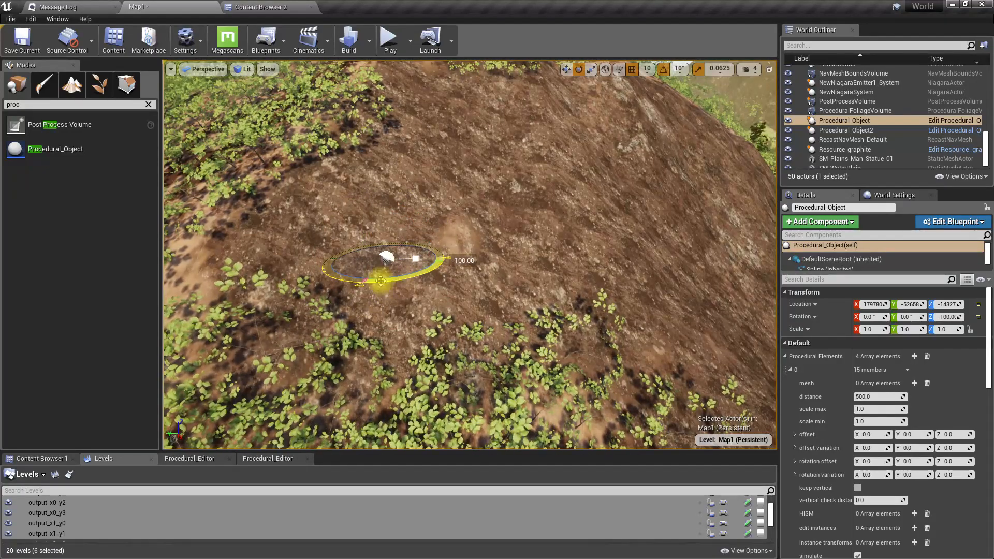
right_click(384, 260)
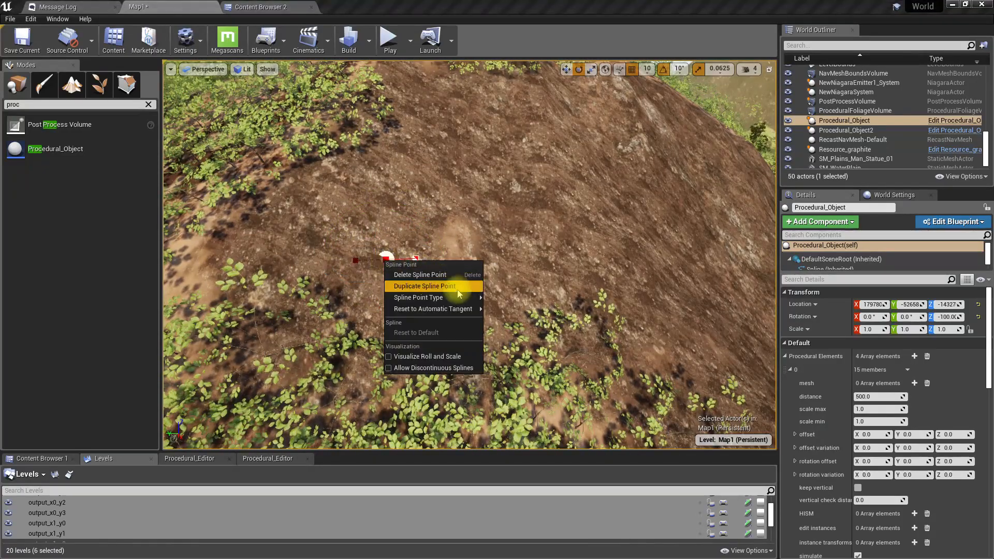
left_click(503, 309)
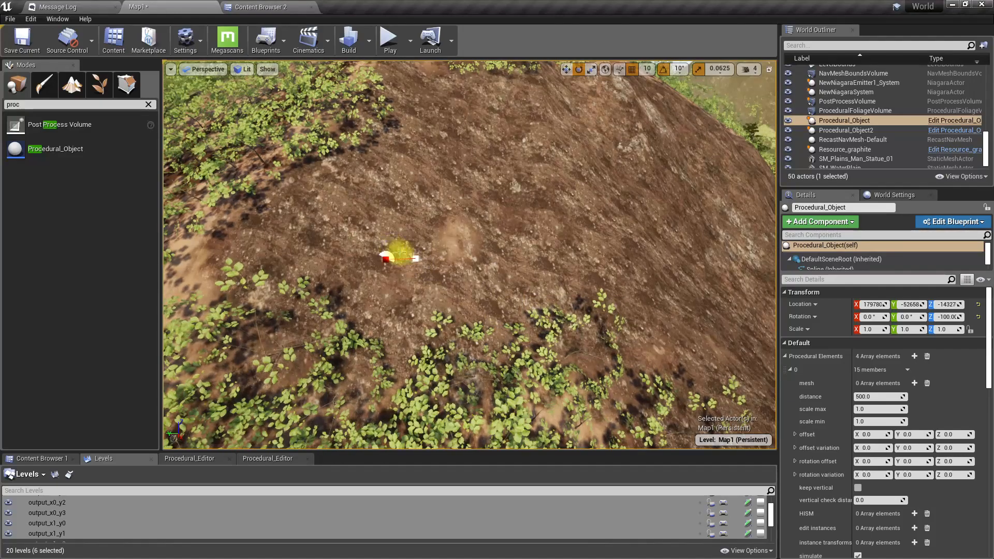
right_click(417, 260)
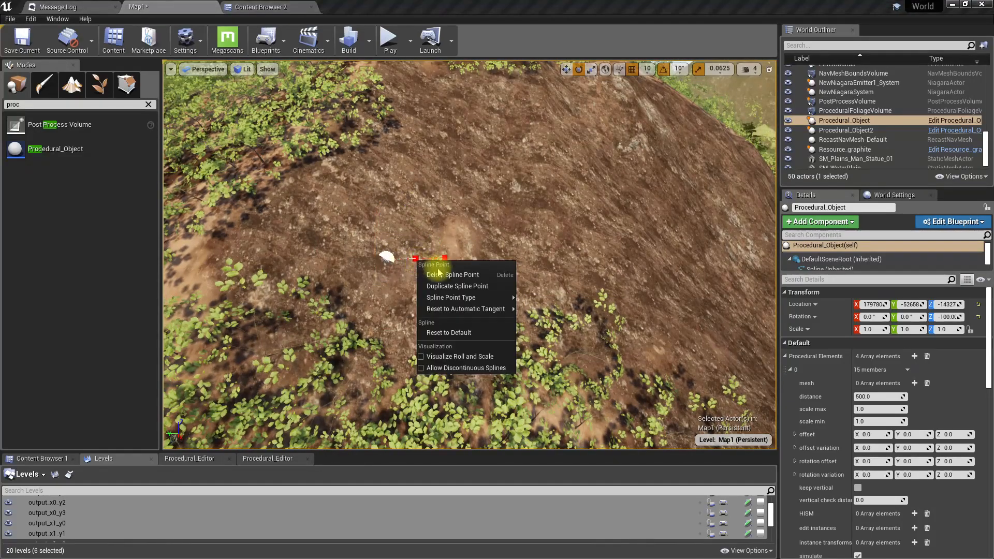
left_click(535, 308)
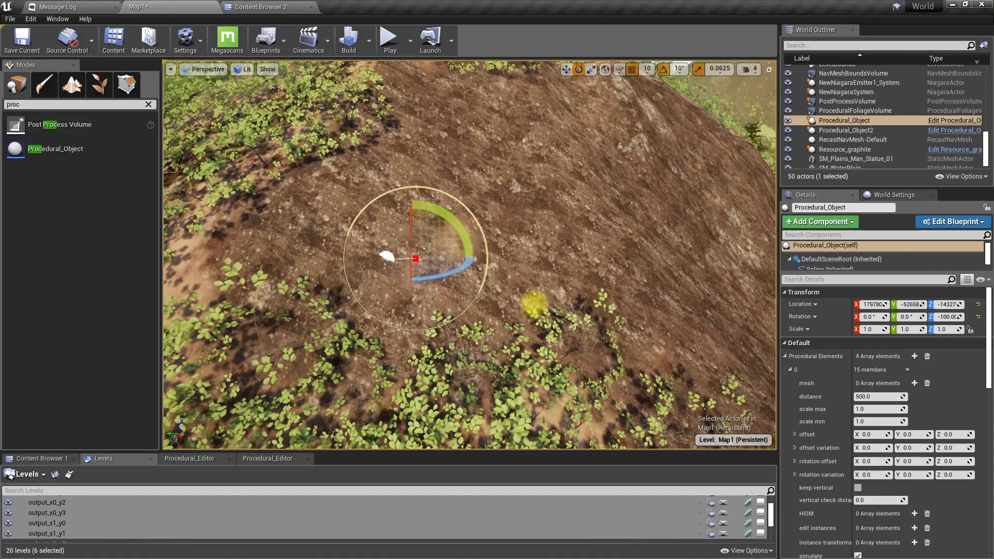
Step: Move the spline's end point across the bare dirt patch to its far side
key("w")
right_click_drag(522, 202, 497, 274)
key("s")
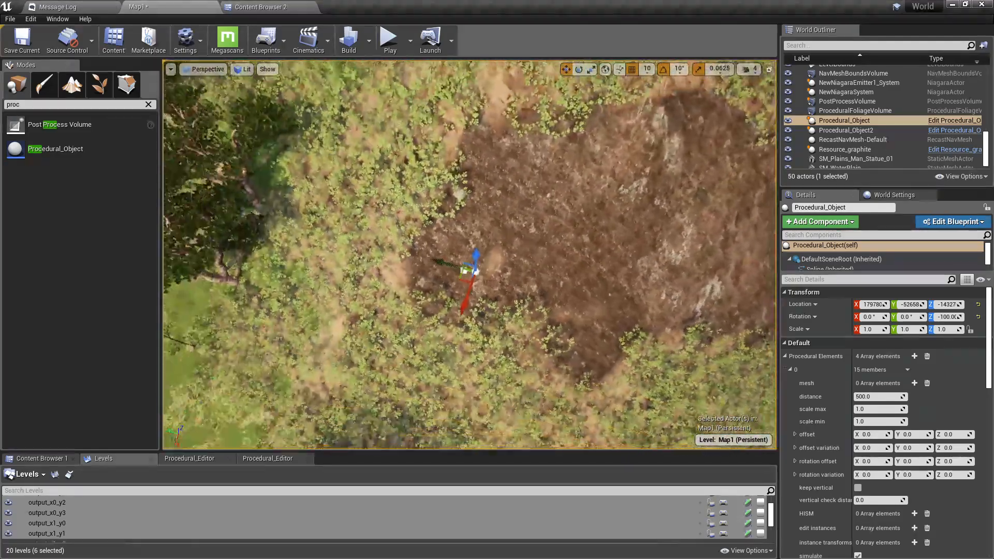
left_click_drag(478, 279, 744, 209)
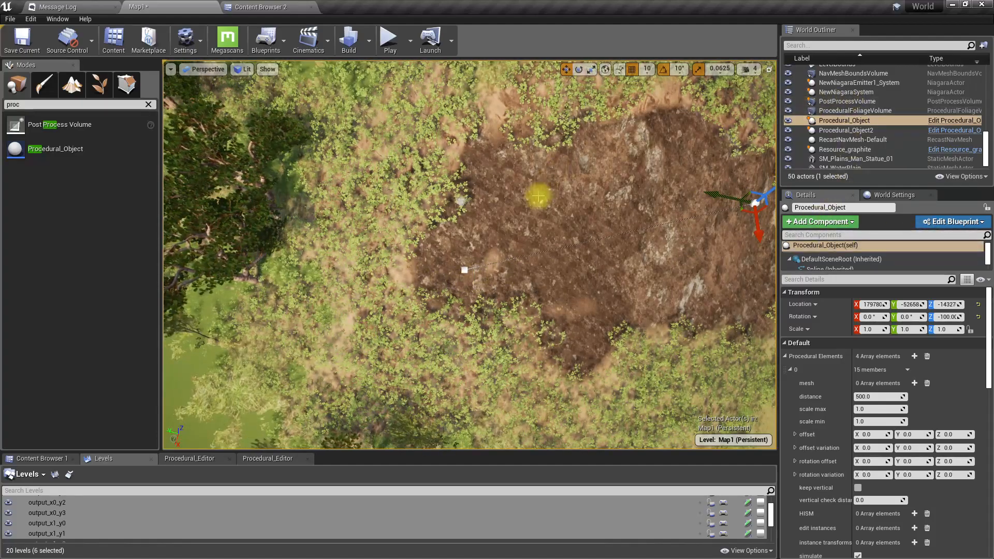
Step: Extend the spline with additional points along the neighbouring bare dirt slopes and position them on the hillside
mouse_move(593, 212)
right_mouse_down()
mouse_move(634, 168)
mouse_move(606, 104)
mouse_move(585, 207)
mouse_move(595, 208)
right_mouse_up()
key("F11")
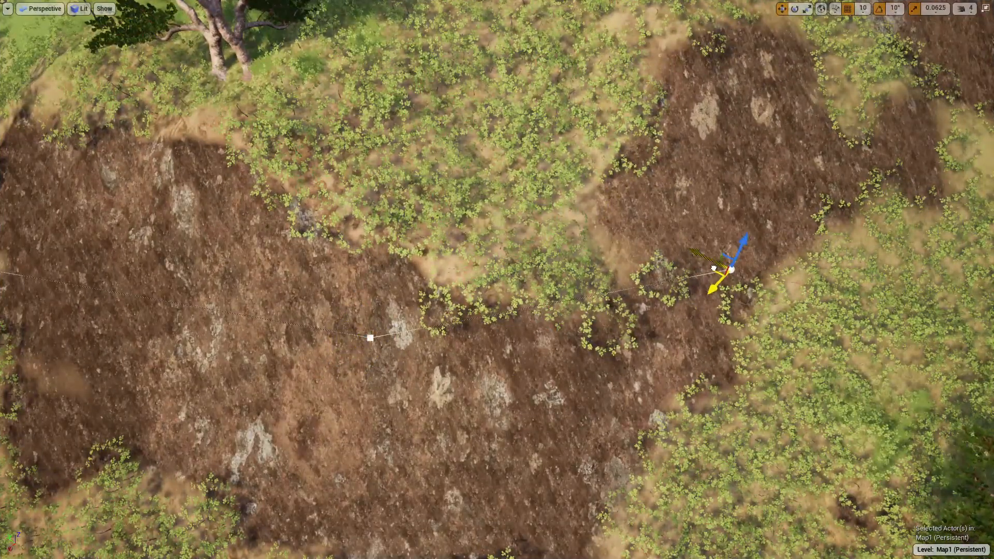
mouse_move(490, 413)
right_mouse_down()
mouse_move(489, 362)
mouse_move(490, 445)
mouse_move(489, 413)
right_mouse_up()
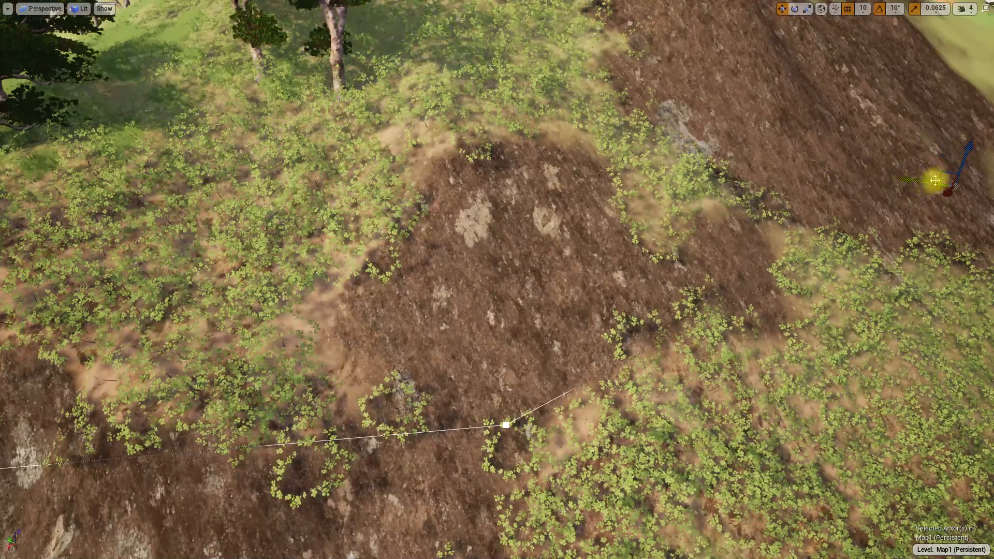
left_click_drag(822, 88, 838, 40)
mouse_move(791, 68)
right_mouse_down()
mouse_move(807, 10)
mouse_move(797, 47)
mouse_move(813, 67)
mouse_move(791, 69)
right_mouse_up()
right_click_drag(834, 186, 953, 178)
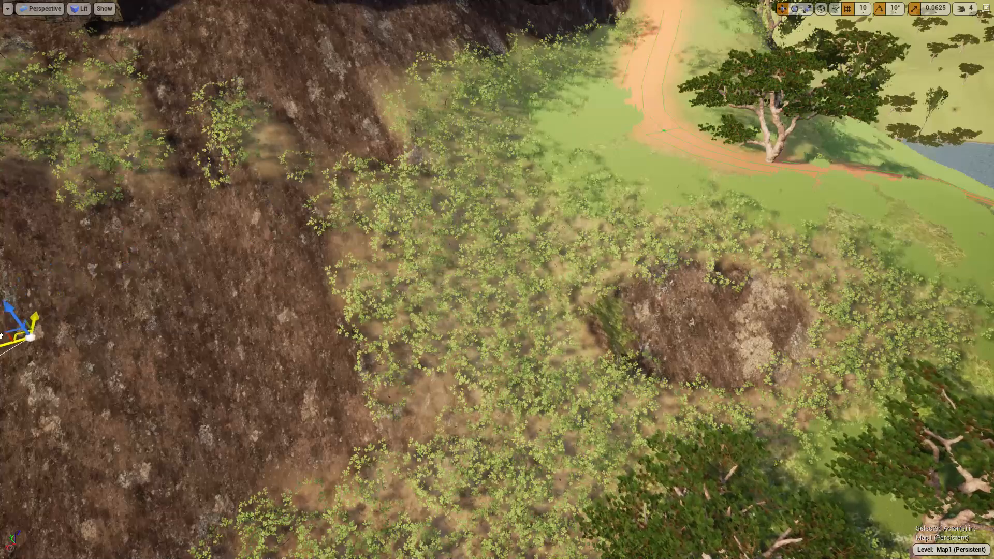
right_click_drag(24, 382, 88, 328)
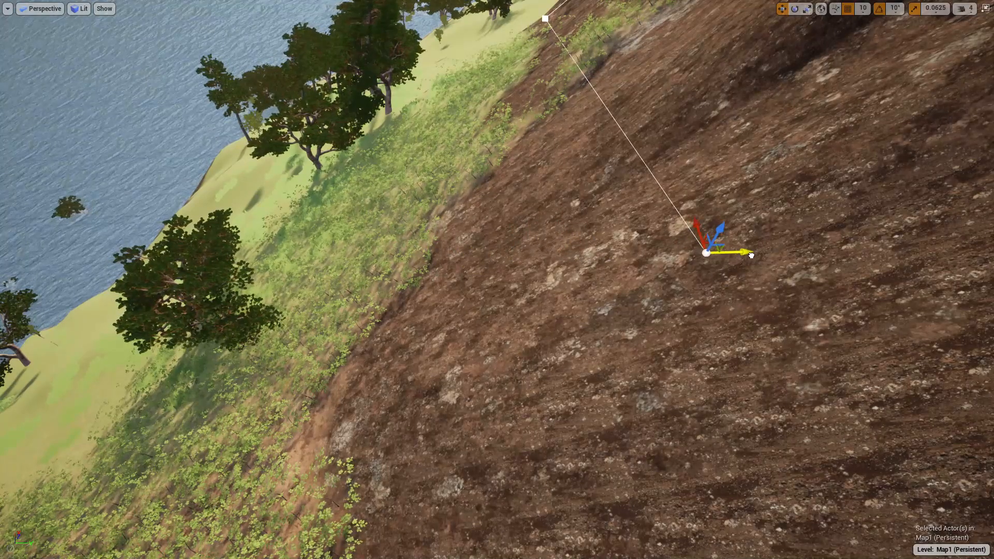
Step: Continue the spline uphill with more points, ending at the dirt edge between the existing rock cliffs and the path
right_click_drag(597, 344, 515, 399)
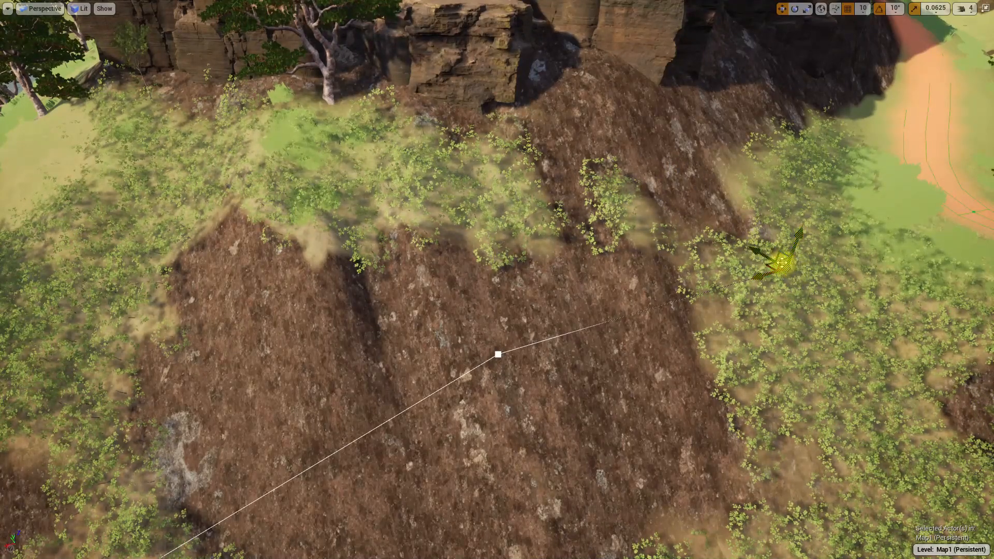
left_click_drag(782, 194, 802, 92)
right_click_drag(804, 93, 569, 155)
left_click_drag(646, 229, 630, 226)
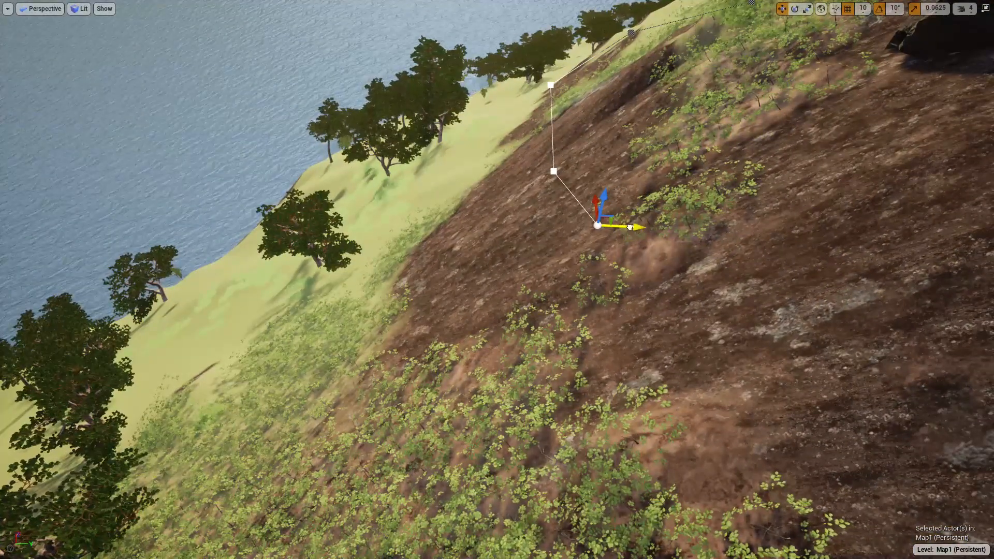
right_click_drag(987, 261, 988, 262)
left_click_drag(576, 351, 874, 303)
right_click_drag(581, 196, 582, 196)
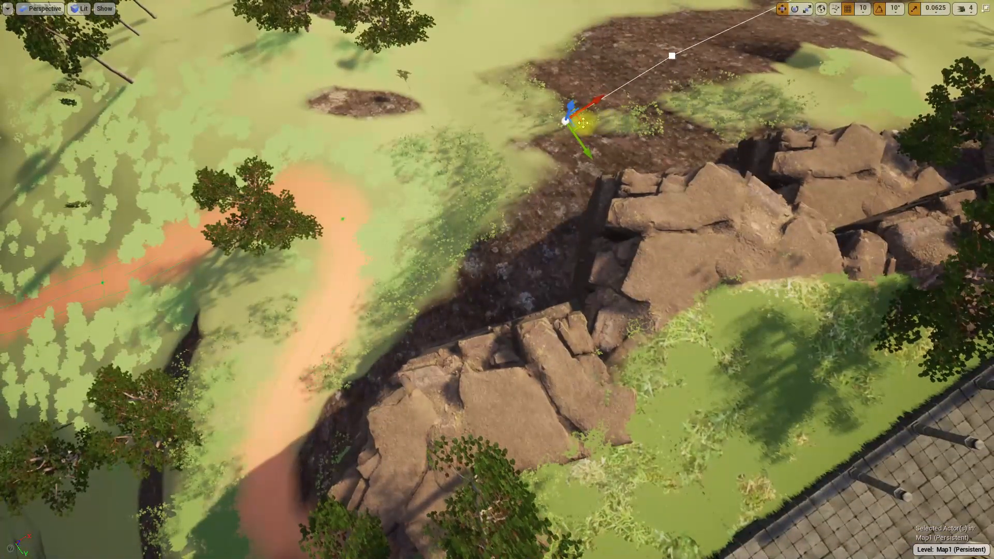
Step: Clear the Procedural_Object's procedural elements, add one new element and give it an empty mesh entry
right_click_drag(464, 329, 833, 248)
right_click_drag(420, 310, 422, 328)
key("F11")
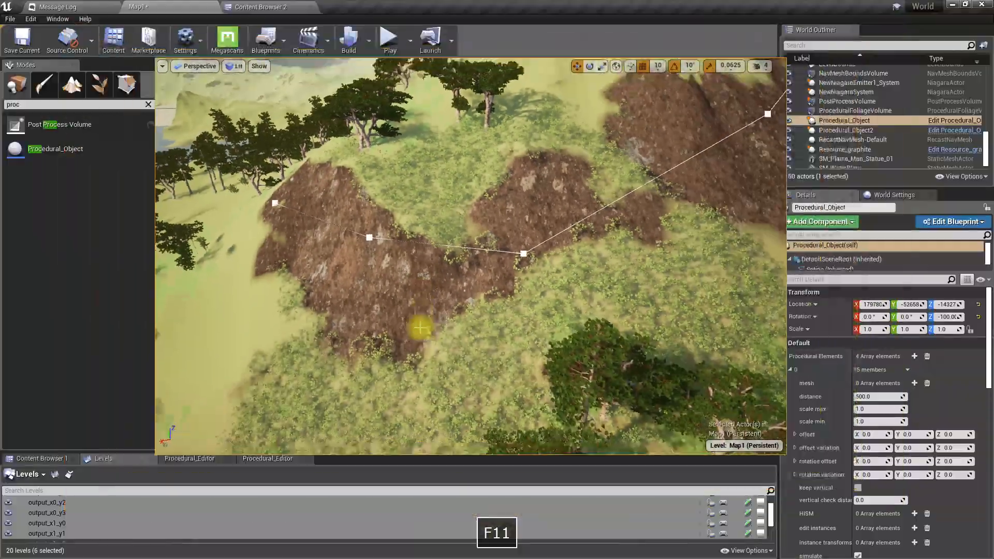
left_click(925, 356)
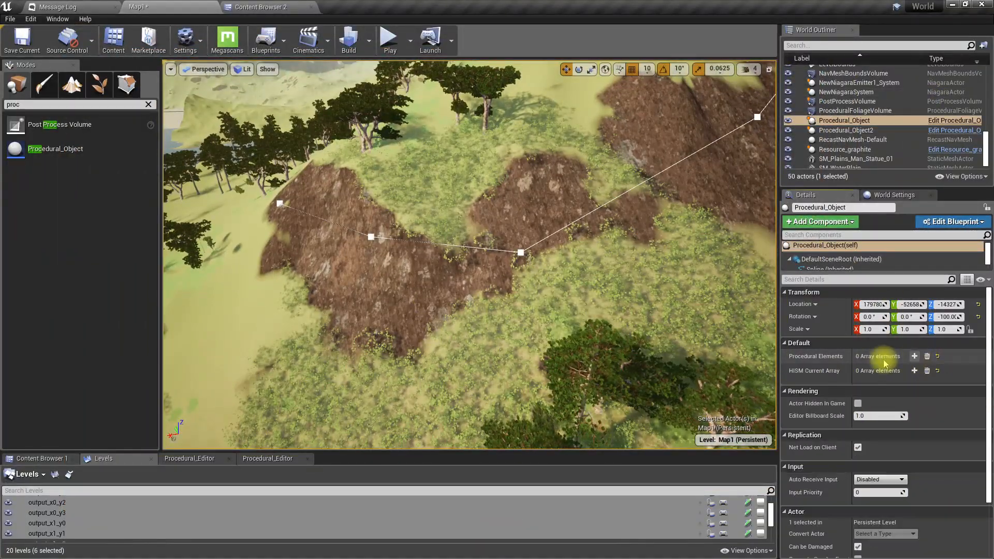
left_click(914, 356)
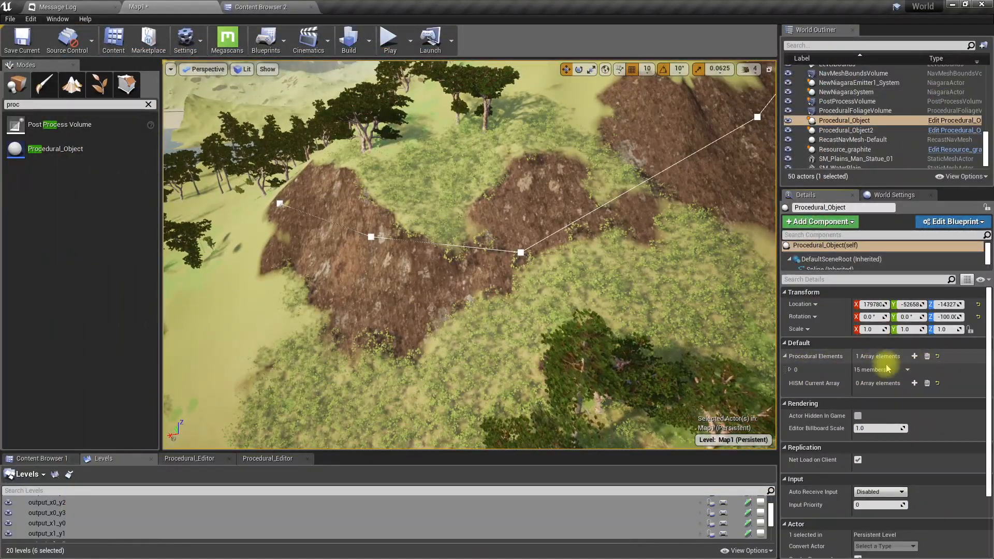
left_click(790, 369)
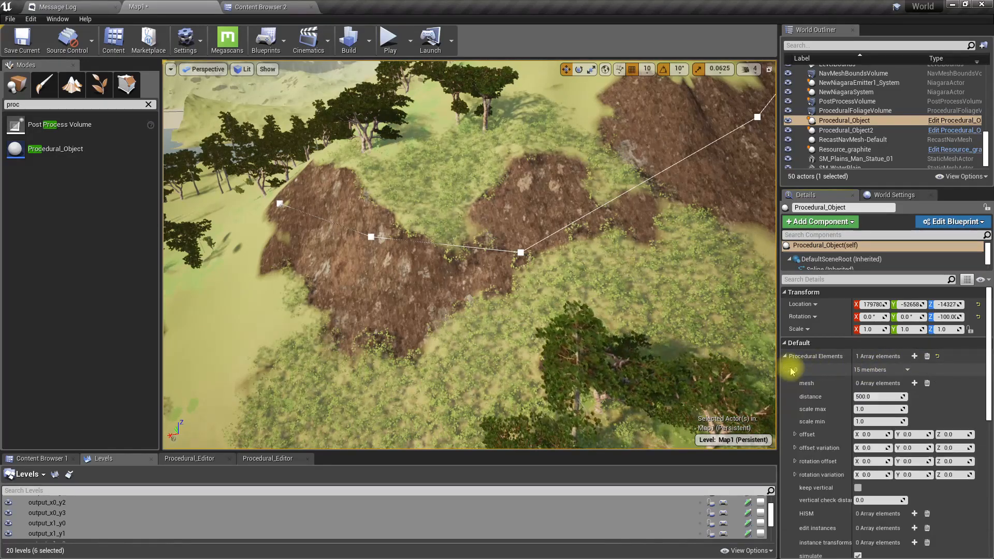
left_click(914, 383)
Step: Browse the Megascans Quarry_Cliff folders and assign ubhvccfda_LOD0 from Quarry_Cliff_00 to the element's mesh entry
right_click_drag(580, 339, 522, 331)
left_click(271, 7)
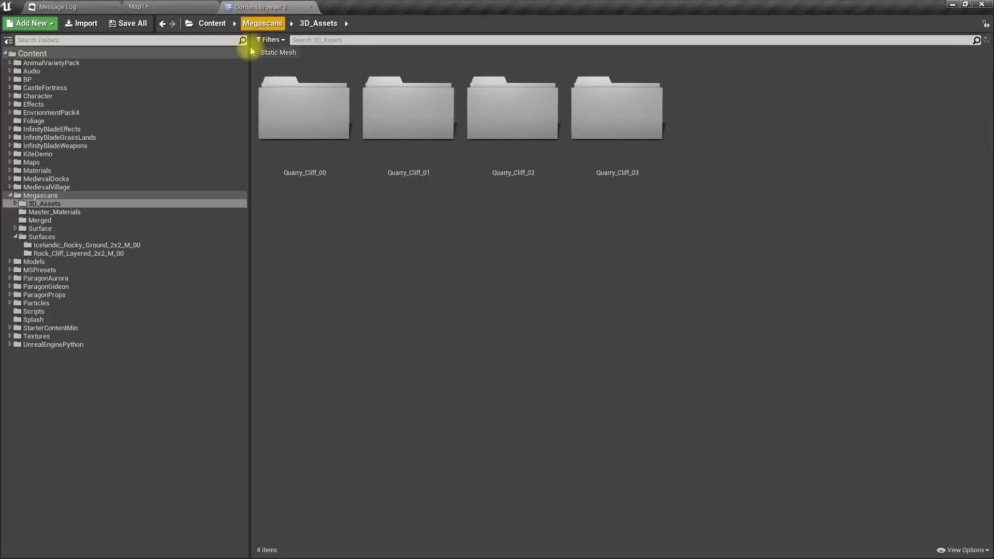
left_click(37, 212)
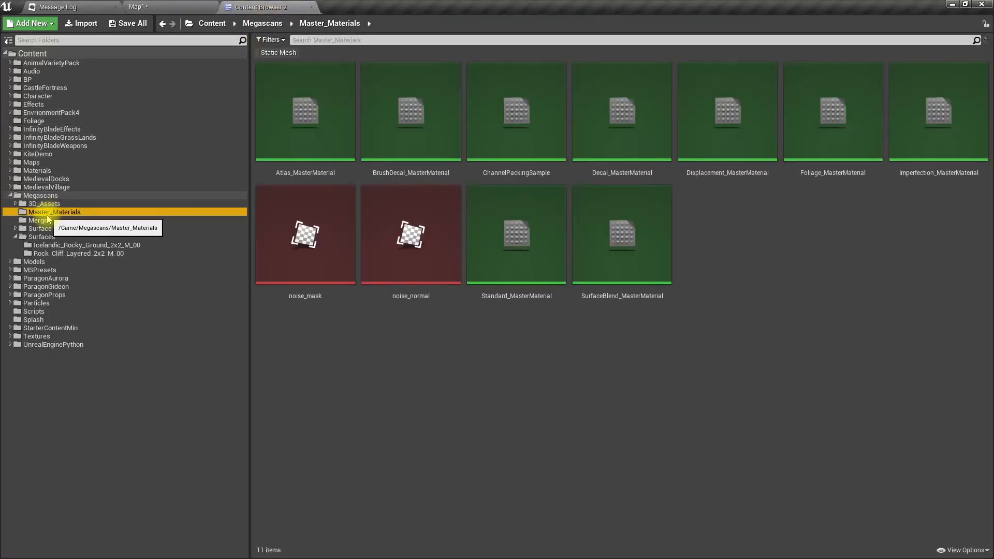
left_click(25, 205)
left_click(16, 204)
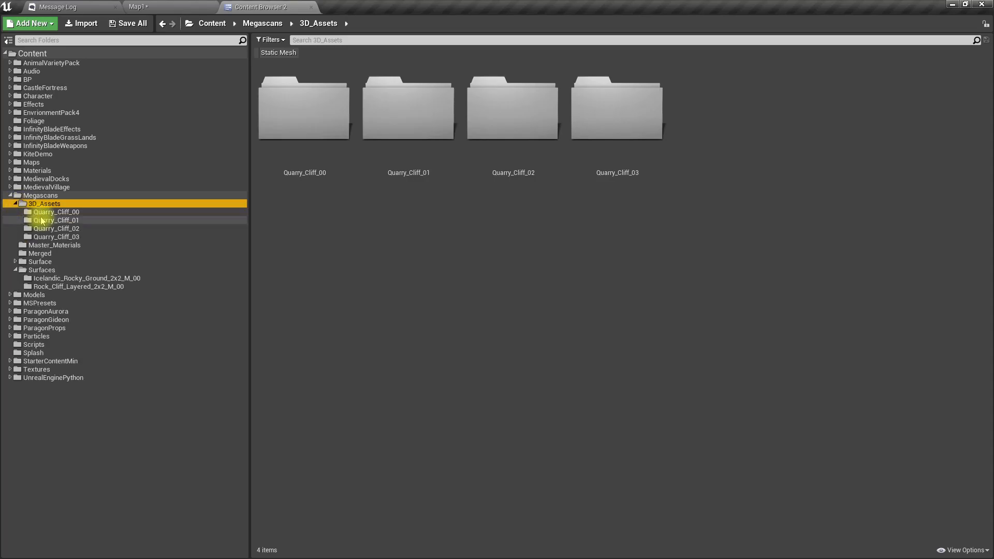
left_click(55, 213)
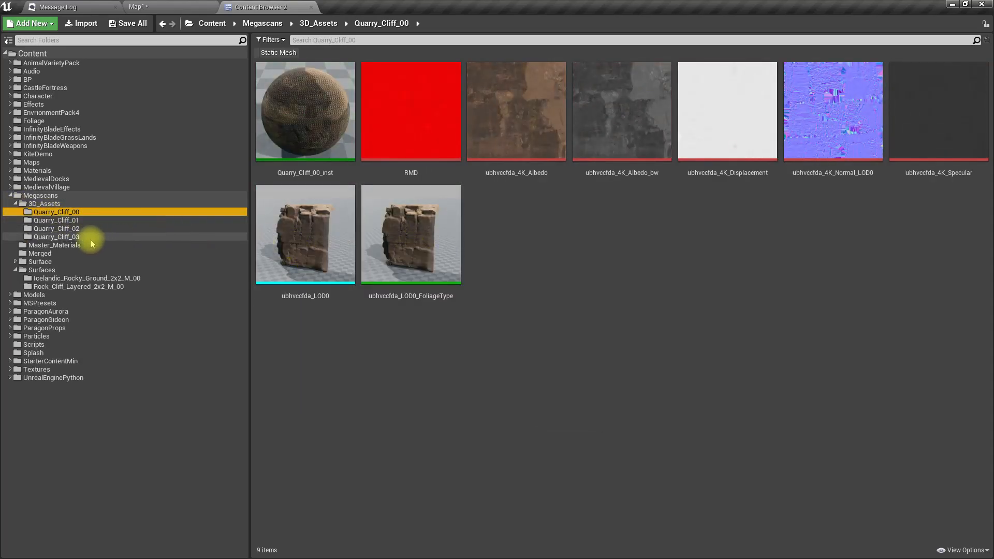
left_click(55, 220)
left_click(69, 229)
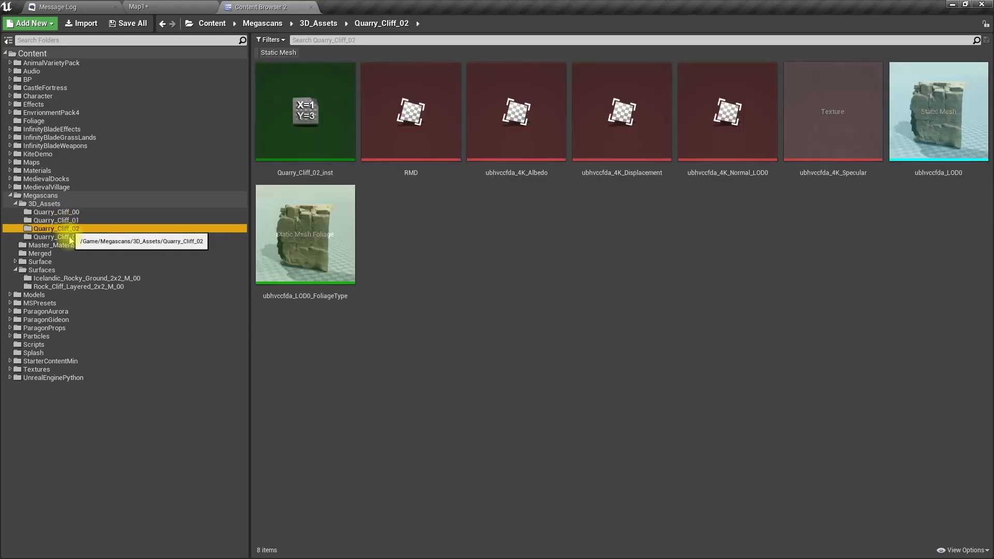
left_click(66, 237)
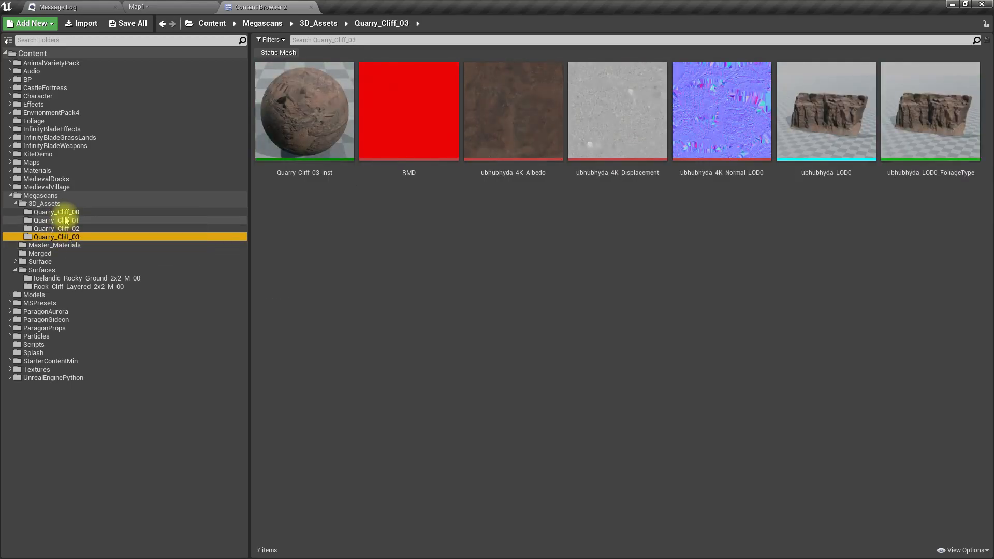
left_click(57, 212)
left_click_drag(310, 245, 879, 409)
Step: Try a spacing distance of 2000 for the cliff meshes along the spline and settle on 1000
key("s")
right_click_drag(469, 255, 463, 295)
key("w")
key("s")
key("w")
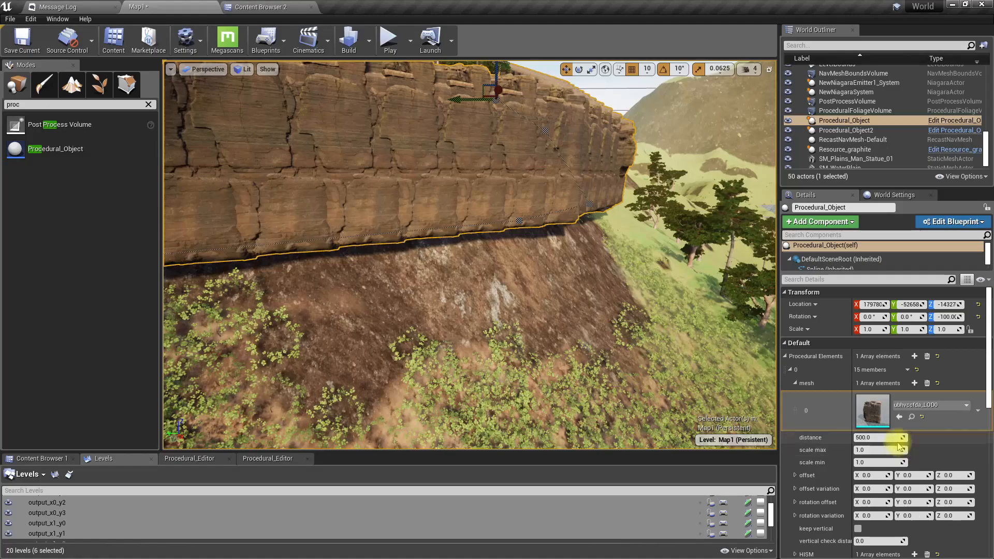
left_click(883, 437)
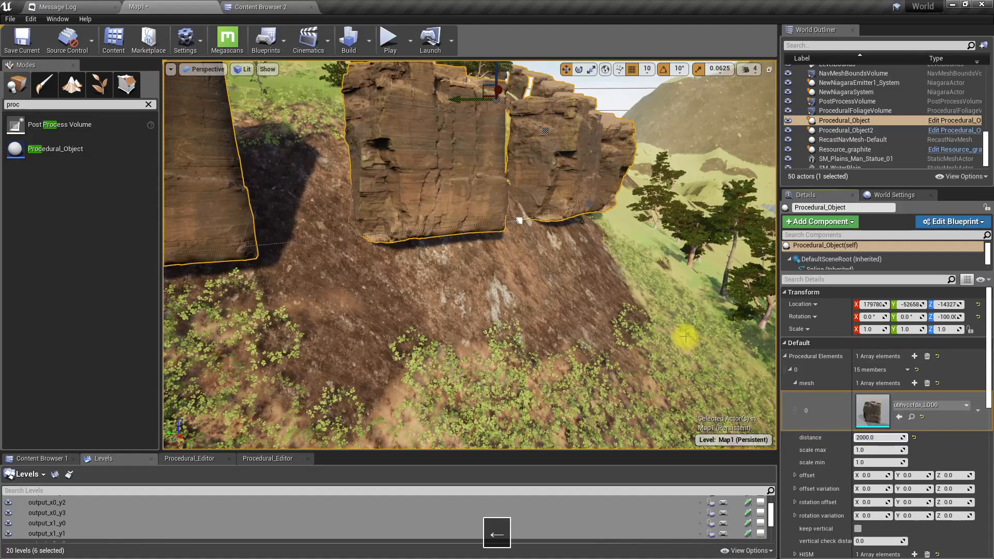
right_click_drag(469, 255, 539, 344)
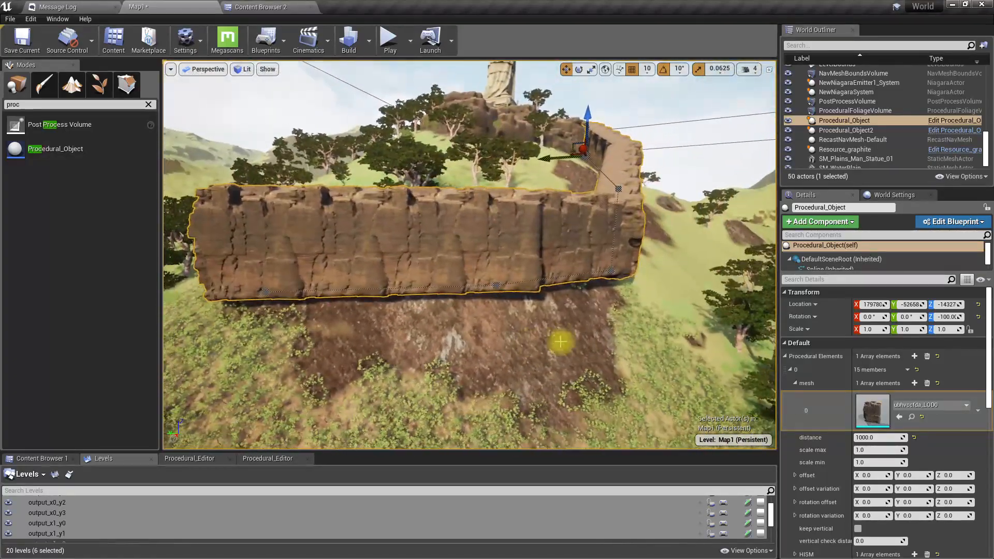
Step: Offset the cliff meshes along Y, trying -500 and settling on -1000
left_click(944, 475)
right_click_drag(701, 361, 731, 405)
left_click(909, 489)
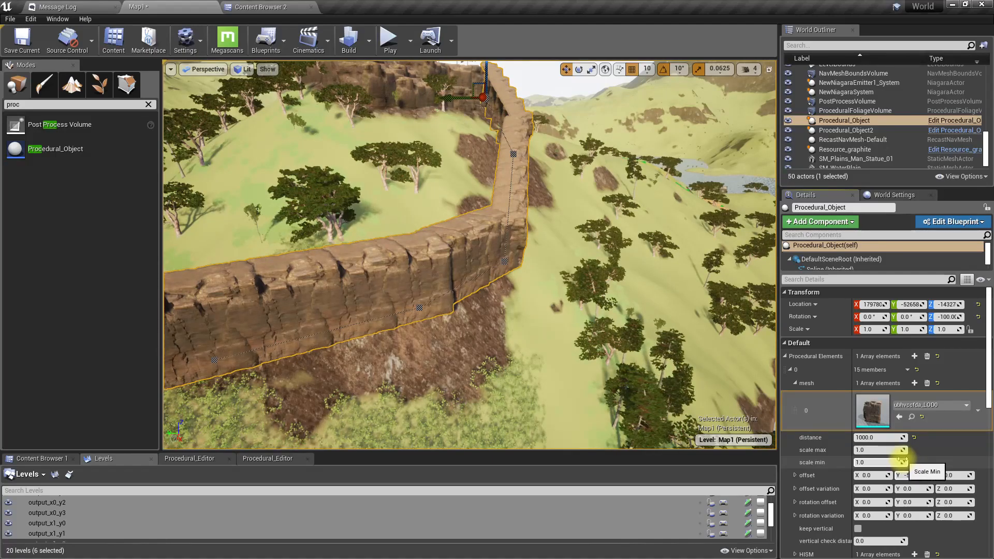
right_click_drag(703, 307, 734, 295)
key("w")
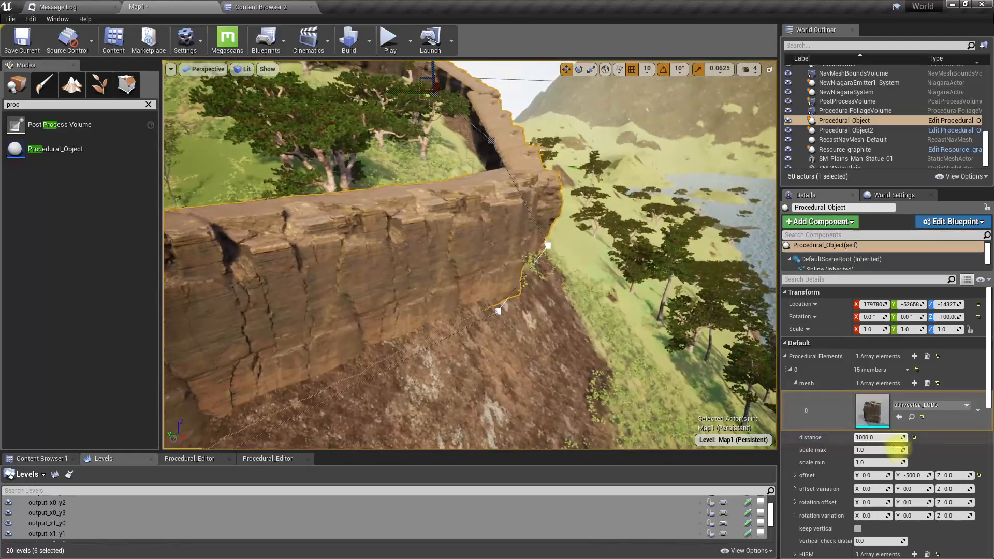
left_click(913, 474)
type("-100")
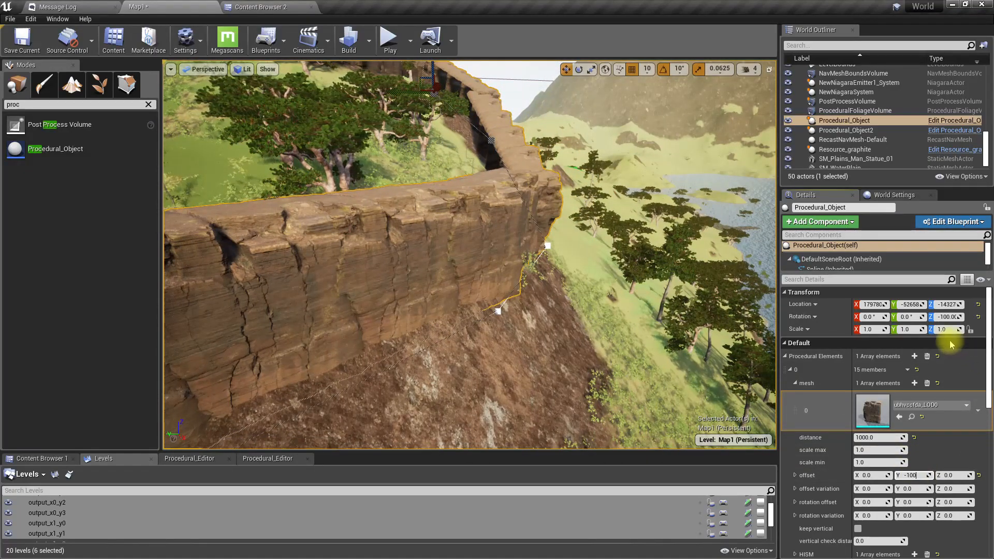
type("0")
key("Return")
Step: Set the cliff element's maximum scale to 1.2
right_click_drag(328, 300, 156, 295)
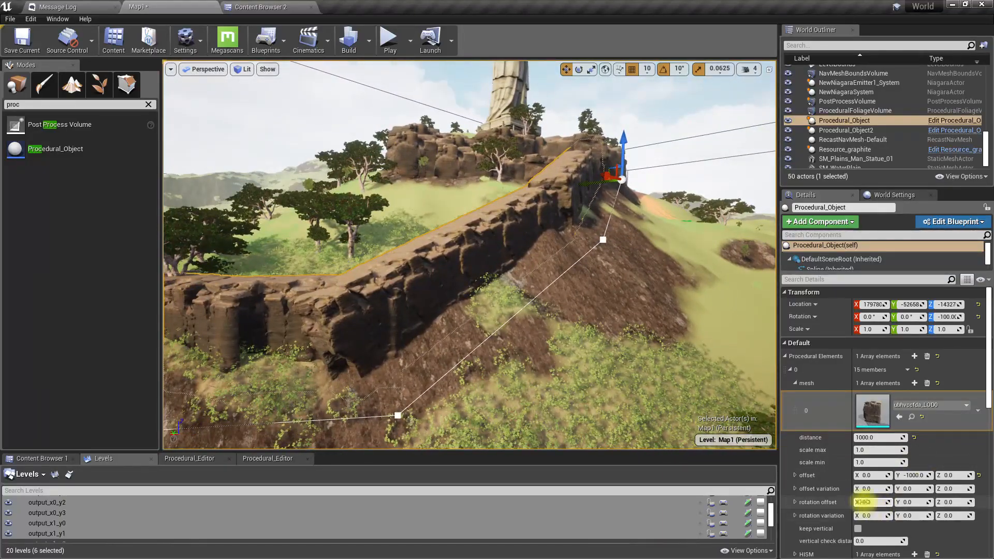
left_click(866, 449)
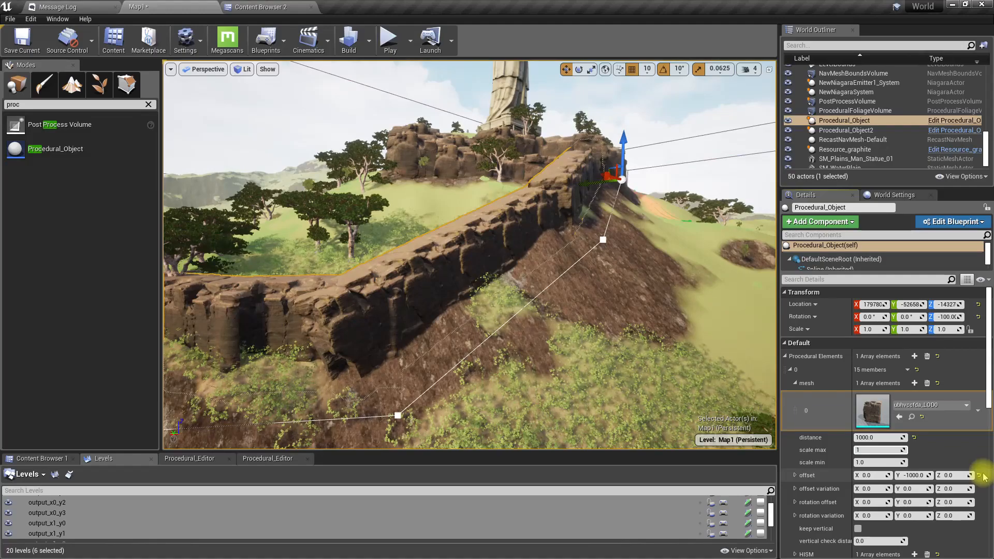
key("Return")
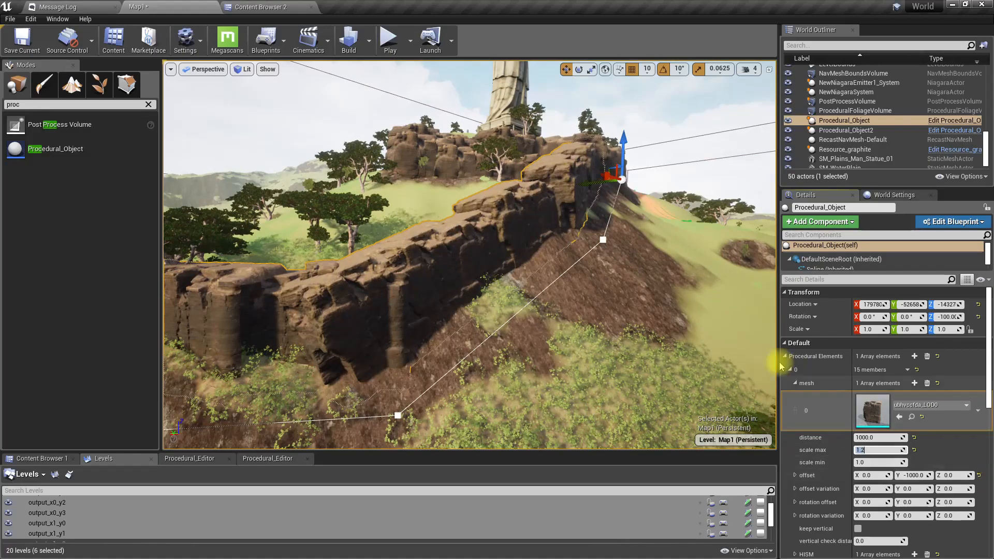
Step: Keep the cliff meshes vertical and set their rotation variation to 60 about Z
right_click_drag(470, 254, 466, 305)
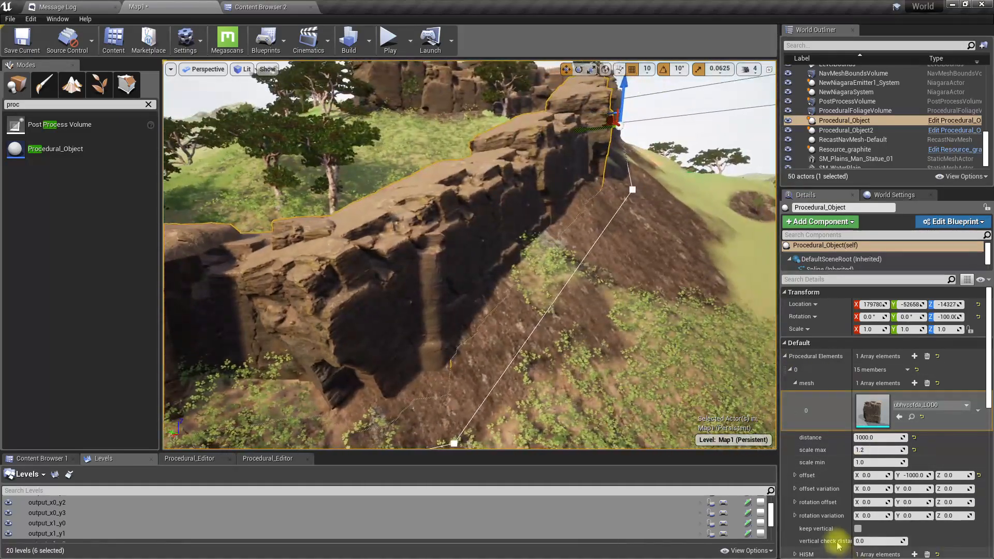
left_click(857, 528)
right_click_drag(470, 373, 456, 388)
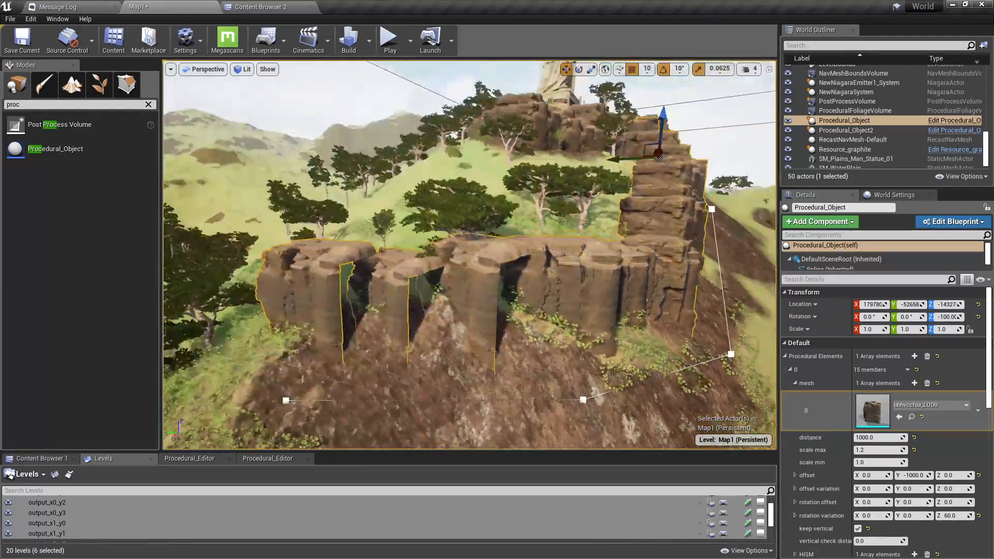
right_click_drag(424, 313, 423, 299)
right_click_drag(417, 339, 417, 339)
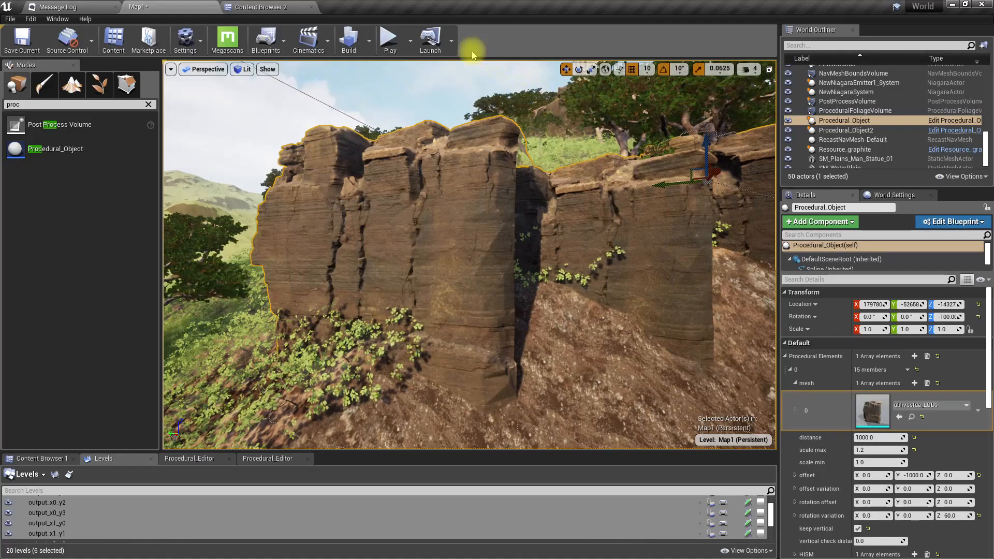
Step: Place the Quarry_Cliff_00 mesh ubhvccfda_LOD0 in the level over the open water beside the shore
right_click_drag(341, 140, 407, 193)
left_click(260, 7)
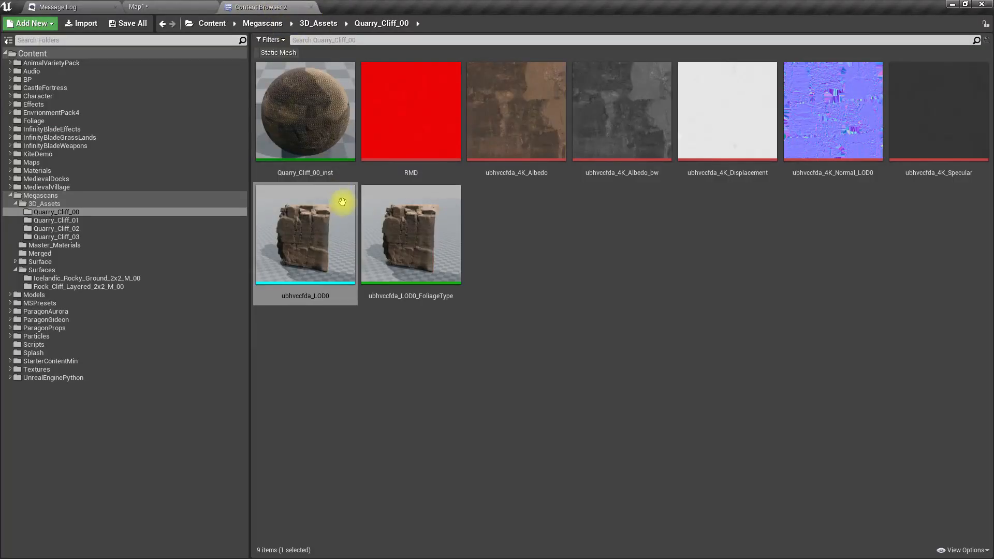
left_click_drag(331, 259, 454, 288)
right_click_drag(454, 288, 486, 309)
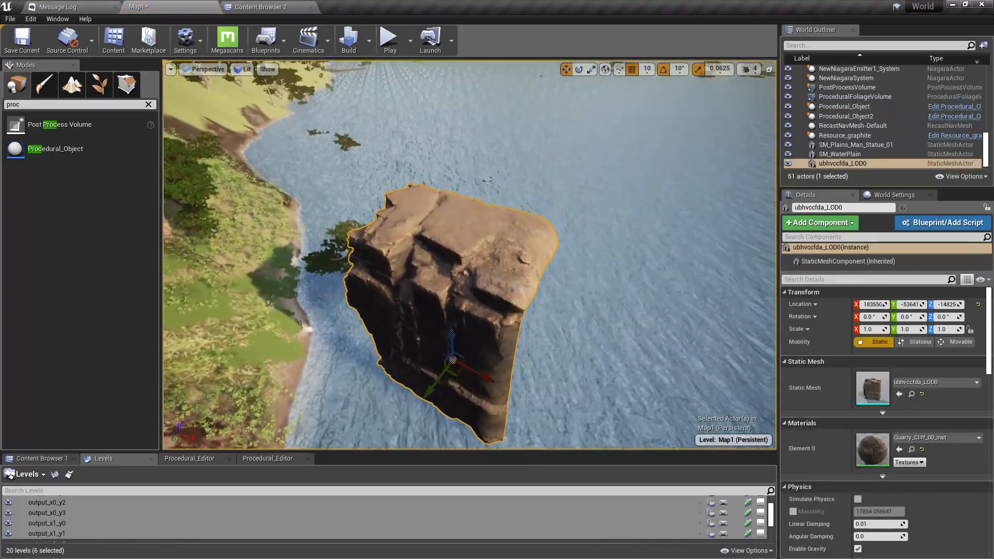
Step: Compare the other Quarry_Cliff folders and place ubhvccfda_LOD0 from Quarry_Cliff_02 next to the first cliff mesh
left_click(261, 7)
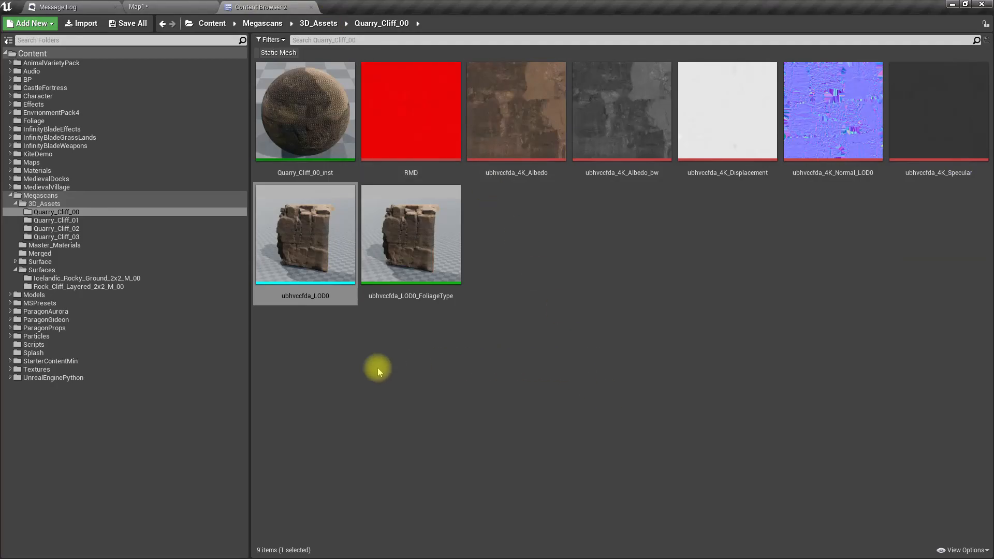
left_click(75, 220)
left_click(77, 229)
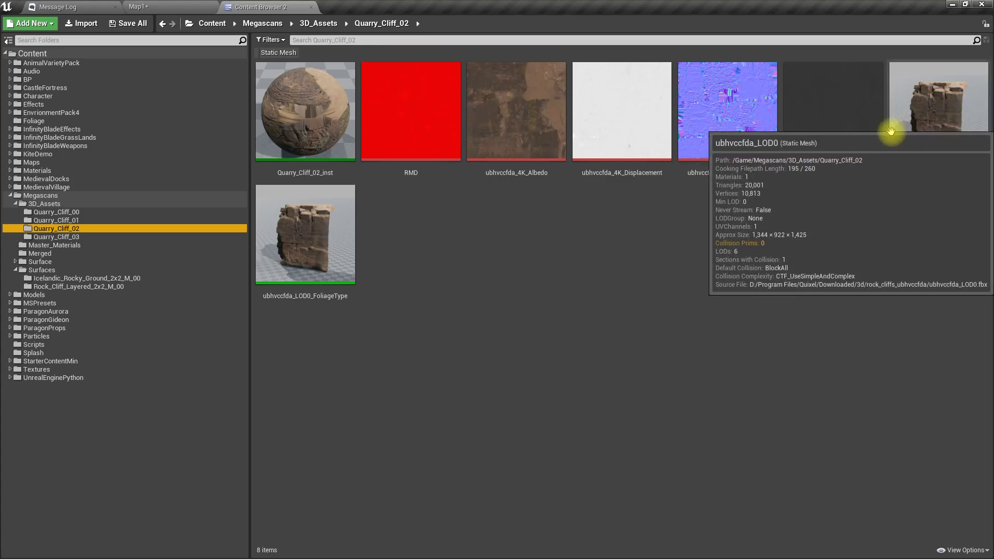
left_click(76, 237)
left_click(76, 229)
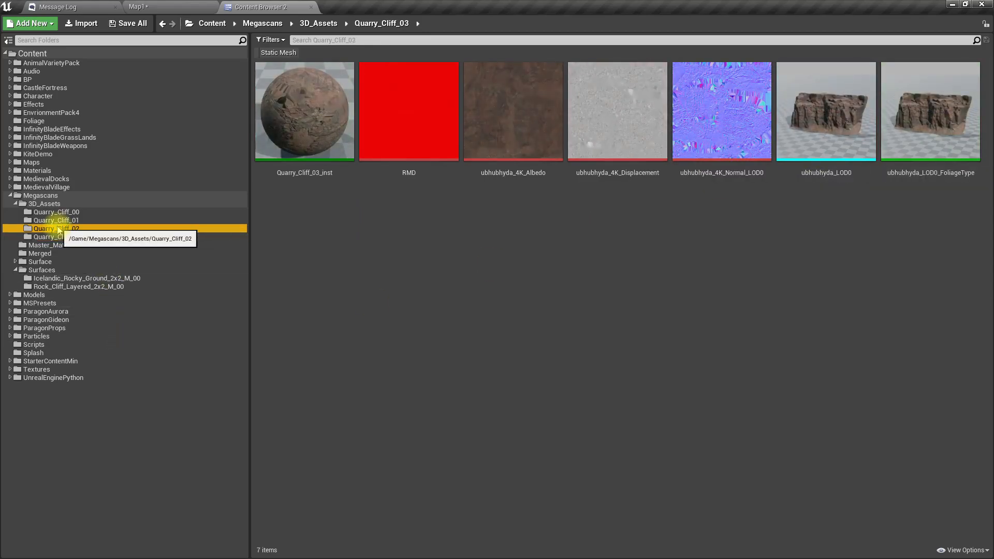
left_click_drag(939, 124, 581, 406)
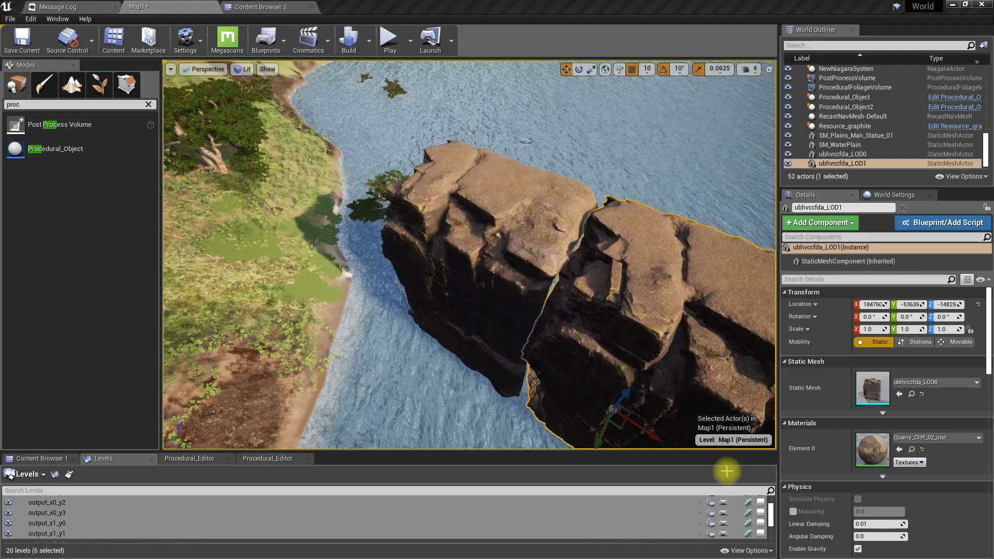
Step: Rotate the second cliff mesh to -180° about Z and move it back-to-back against the first one
key("s")
right_click_drag(545, 408, 613, 392)
key("w")
key("e")
left_click_drag(446, 328, 631, 372)
key("d")
mouse_move(455, 339)
right_mouse_down()
mouse_move(409, 357)
mouse_move(491, 332)
mouse_move(468, 332)
right_mouse_up()
key("a")
key("w")
left_click_drag(531, 331, 429, 297)
right_click_drag(444, 320, 397, 284)
key("w")
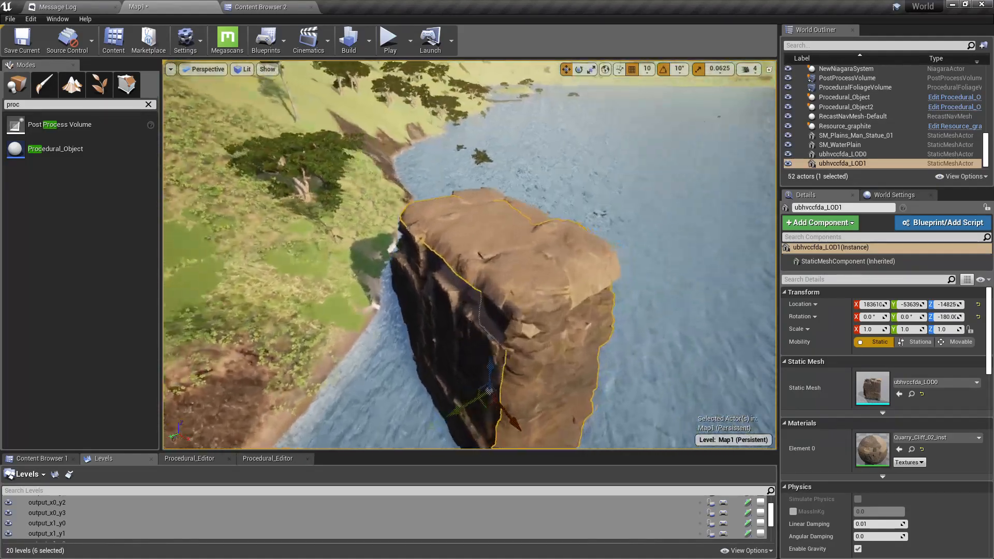
Step: Shift the rotated cliff mesh along Y so its top joins the first mesh into one thicker block
left_click_drag(521, 315, 514, 318)
key("d")
right_click_drag(513, 318, 333, 316)
key("s")
key("s")
key("w")
mouse_move(422, 272)
left_mouse_down()
mouse_move(388, 279)
mouse_move(403, 269)
left_mouse_up()
mouse_move(404, 270)
right_mouse_down()
mouse_move(435, 275)
mouse_move(422, 269)
right_mouse_up()
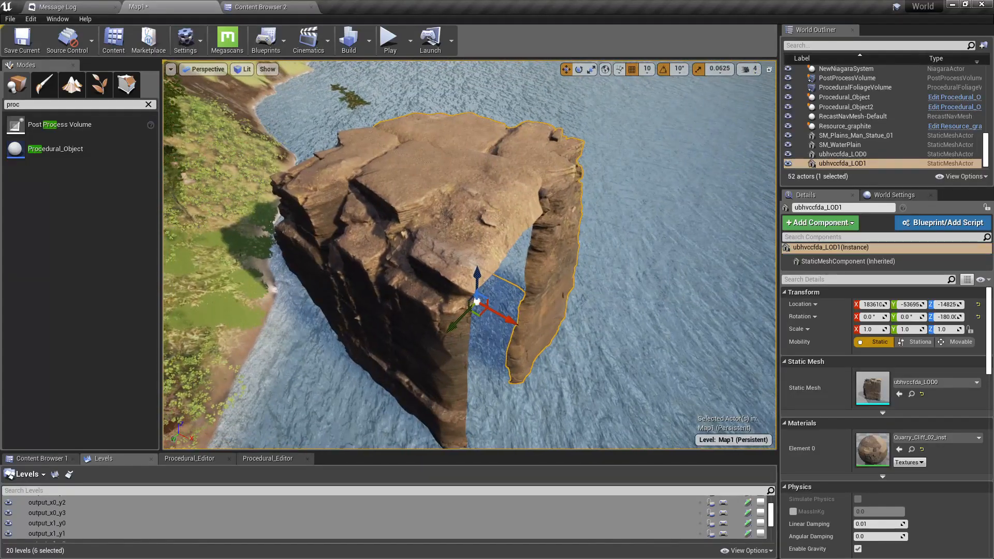
Step: Duplicate the Quarry_Cliff_02 mesh, rotate the copy to -240° about Z and place it at the block's open end
left_click_drag(421, 270, 539, 253, "alt")
right_click_drag(435, 269, 543, 269)
left_click_drag(543, 269, 469, 347, "alt")
key("e")
left_click_drag(431, 382, 558, 357, "alt")
left_click_drag(465, 393, 437, 407, "alt")
left_click_drag(473, 308, 499, 328)
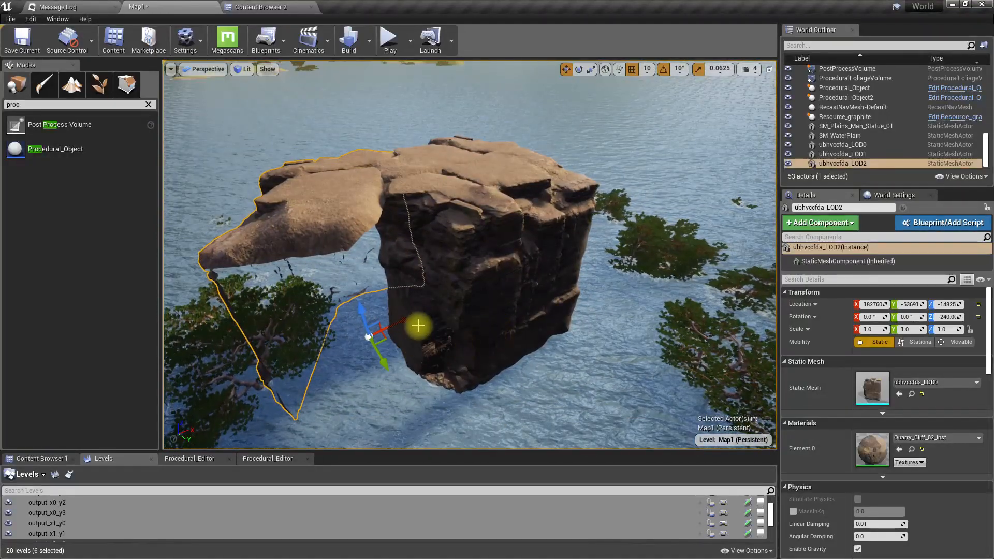
Step: Turn the duplicated cliff mesh a further 40° to -280° about Z so its rock face points outward
left_click_drag(396, 310, 454, 326, "alt")
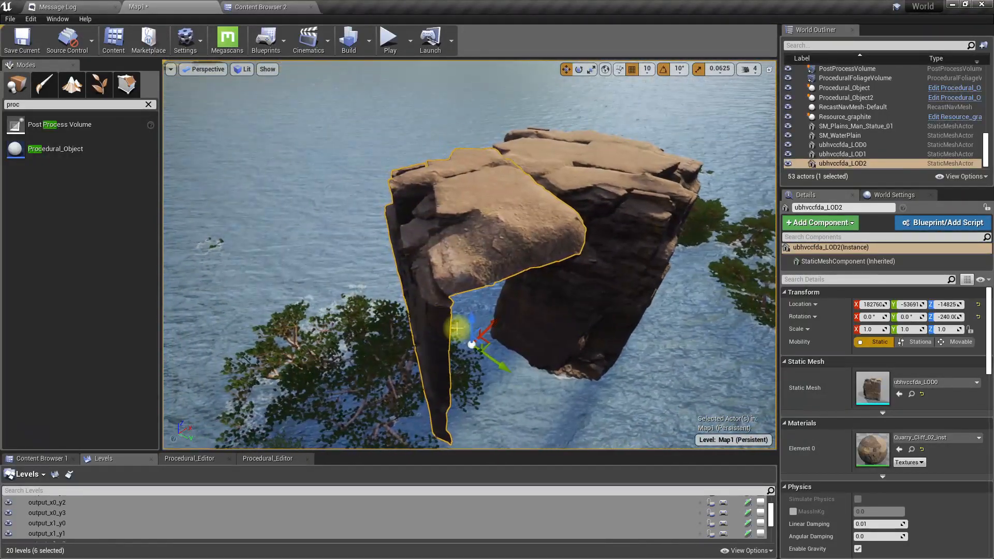
key("e")
left_click_drag(473, 397, 445, 399)
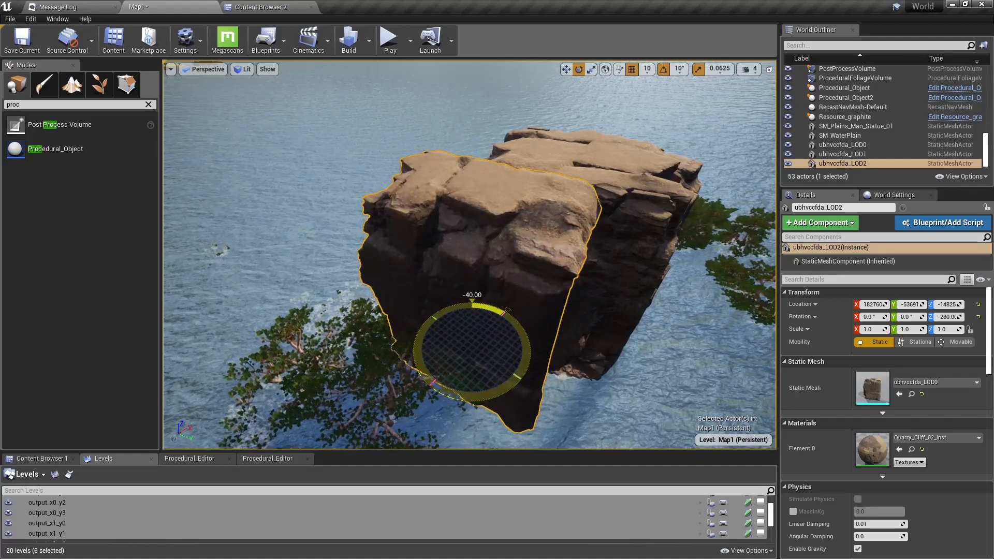
left_click_drag(517, 383, 563, 398, "alt")
Step: Move the duplicated cliff mesh into the gap between the other two so it closes the block's open end
key("w")
left_click_drag(425, 373, 488, 366)
right_click_drag(478, 367, 403, 331)
mouse_move(449, 354)
right_mouse_down()
mouse_move(419, 357)
mouse_move(453, 359)
mouse_move(450, 383)
mouse_move(449, 354)
right_mouse_up()
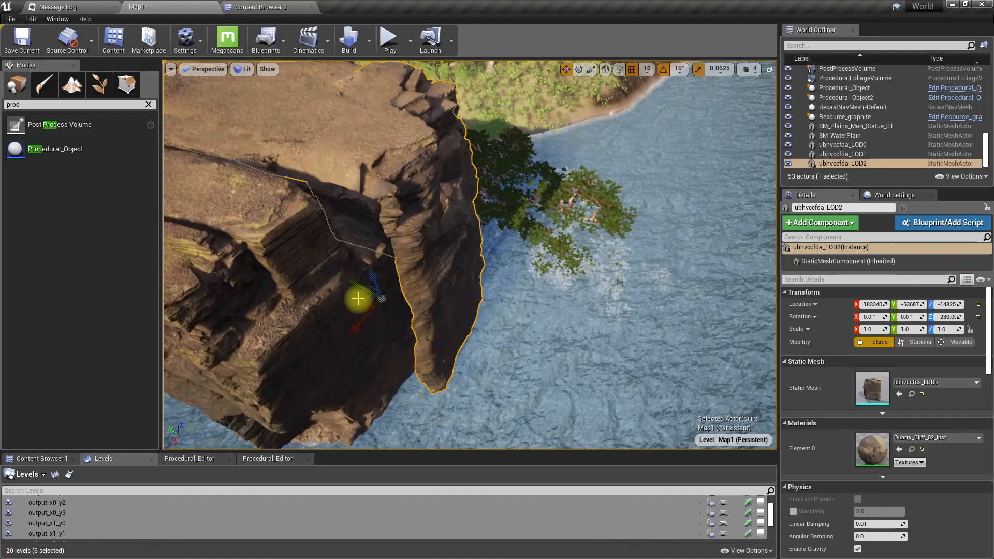
left_click_drag(360, 286, 351, 274)
mouse_move(352, 275)
right_mouse_down()
mouse_move(393, 259)
mouse_move(357, 261)
mouse_move(398, 290)
mouse_move(362, 264)
right_mouse_up()
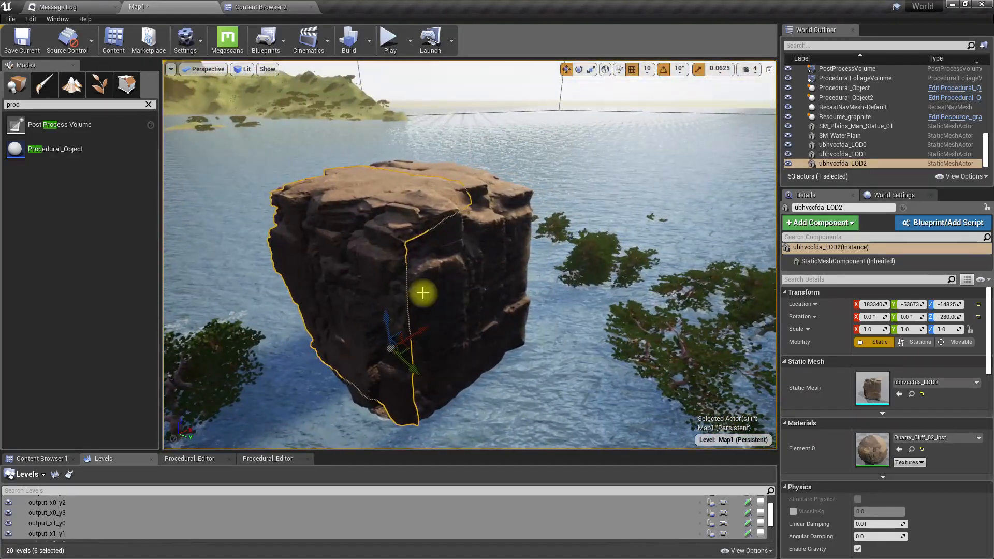
Step: Examine the joined cliff block from several sides in the enlarged viewport, checking for sides that are still open
key("F11")
key("g")
mouse_move(423, 293)
right_mouse_down()
mouse_move(482, 300)
mouse_move(530, 290)
mouse_move(428, 310)
right_mouse_up()
key("g")
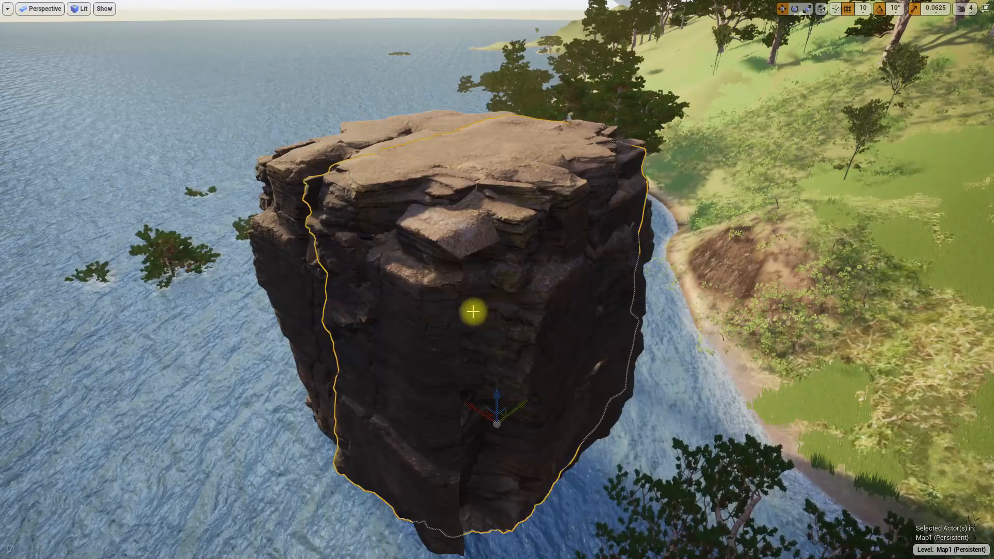
right_click_drag(500, 311, 496, 366)
key("e")
key("w")
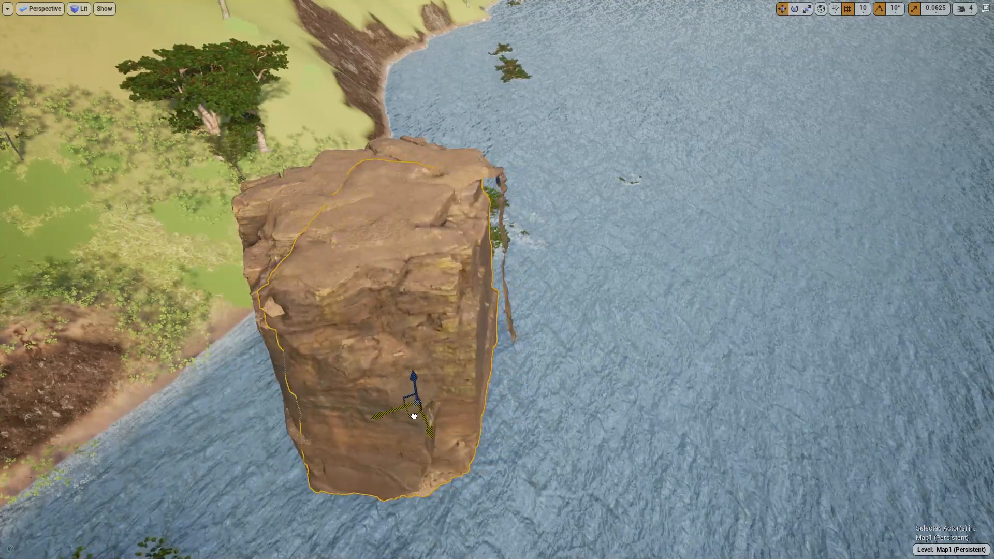
right_click_drag(414, 416, 365, 414)
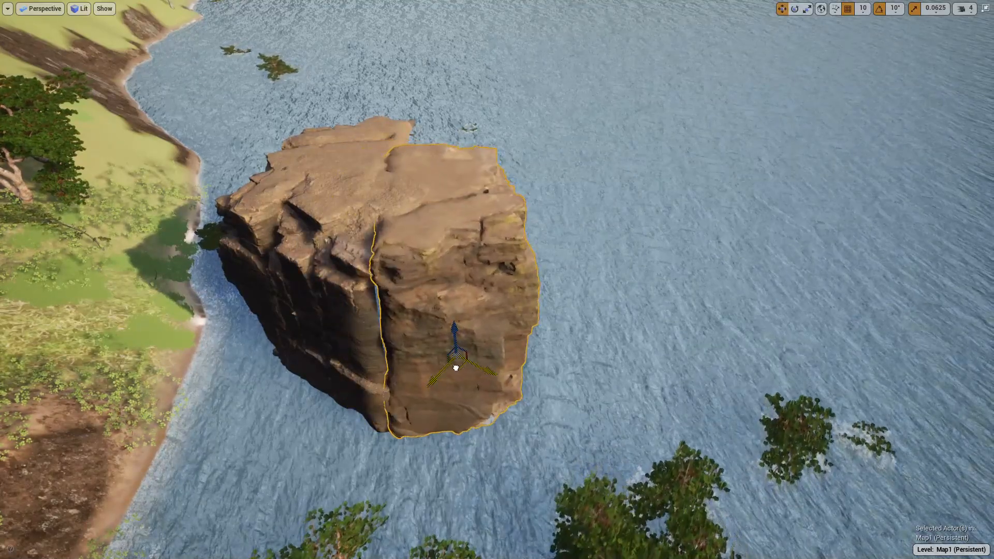
Step: Duplicate one of the block's cliff meshes and place the copy across the remaining open side
key("d")
right_click_drag(471, 384, 218, 384)
right_click_drag(561, 284, 550, 284)
left_click(550, 284)
key("d")
right_click_drag(642, 210, 497, 211)
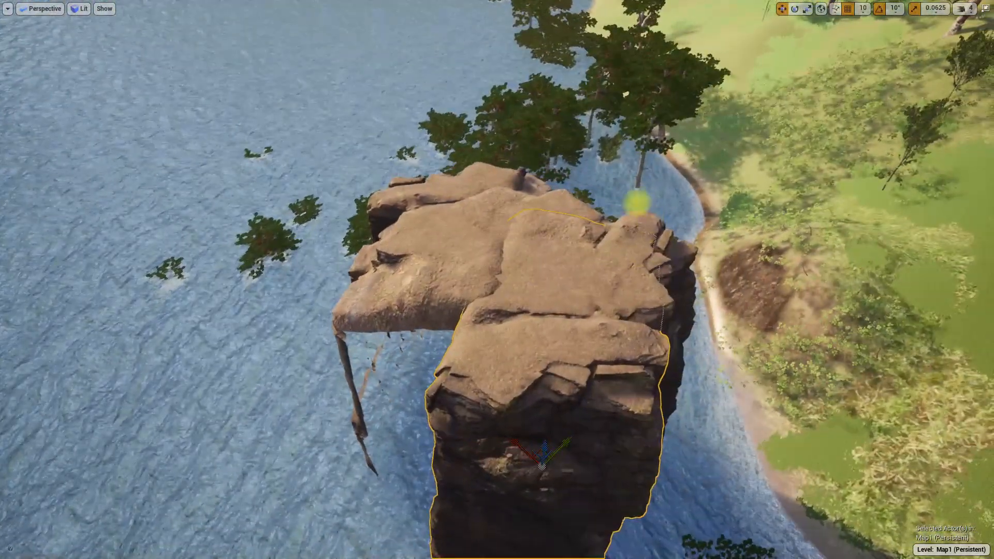
key("e")
right_click_drag(681, 337, 647, 393)
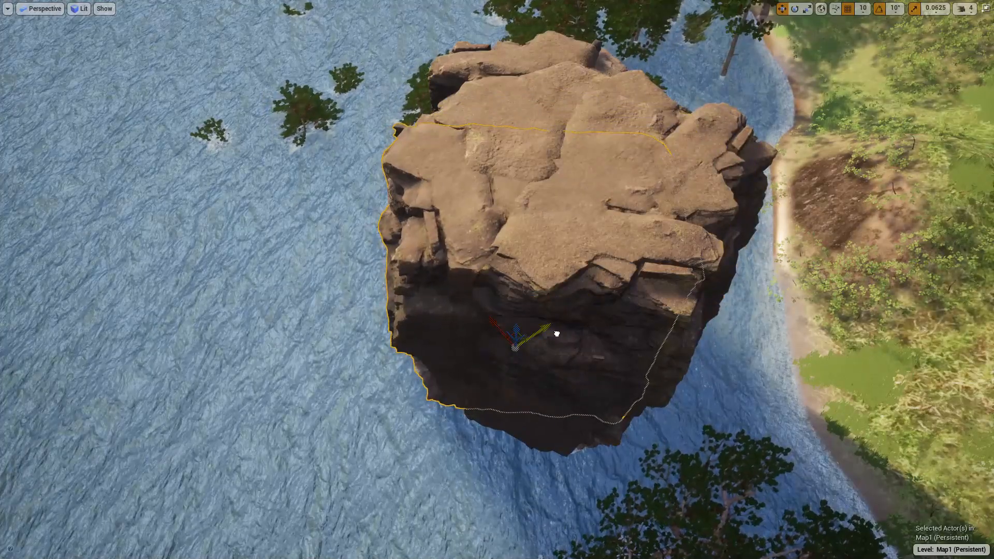
Step: Rotate the new cliff copy to 170° about Z and fit it against the other meshes so it closes the block's last side
mouse_move(509, 344)
right_mouse_down()
mouse_move(481, 357)
mouse_move(548, 352)
mouse_move(528, 343)
right_mouse_up()
key("e")
left_click_drag(596, 307, 497, 305)
right_click_drag(658, 302, 484, 302)
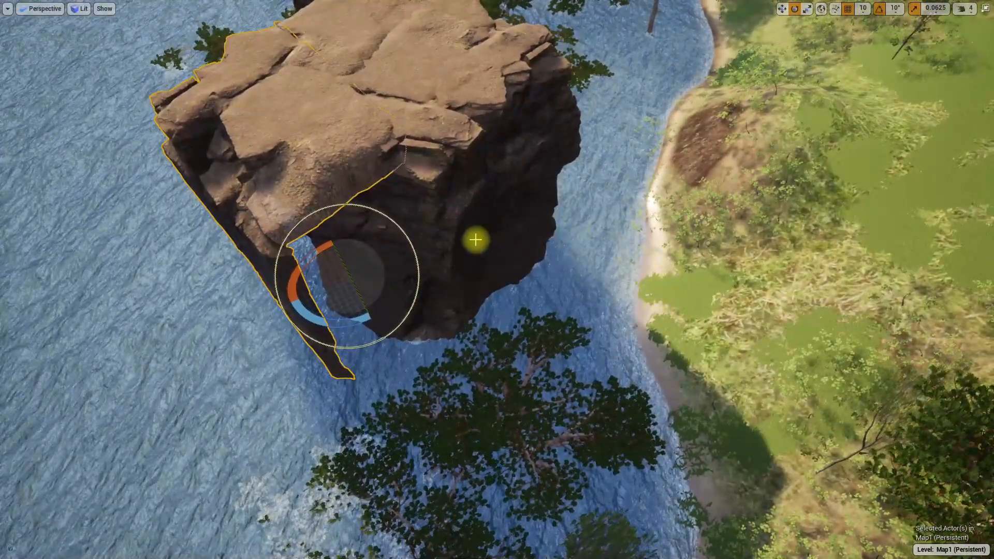
left_click(438, 307)
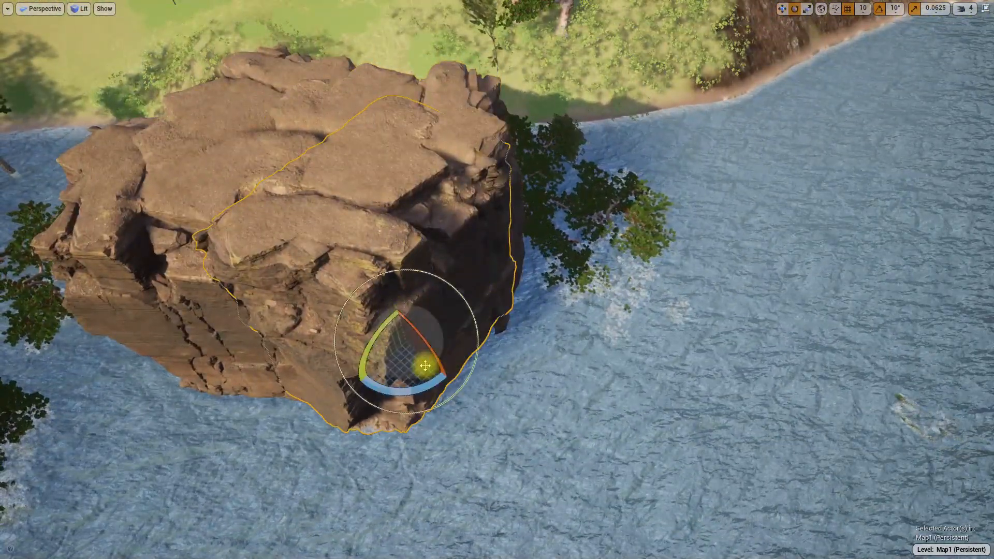
right_click_drag(403, 341, 199, 254)
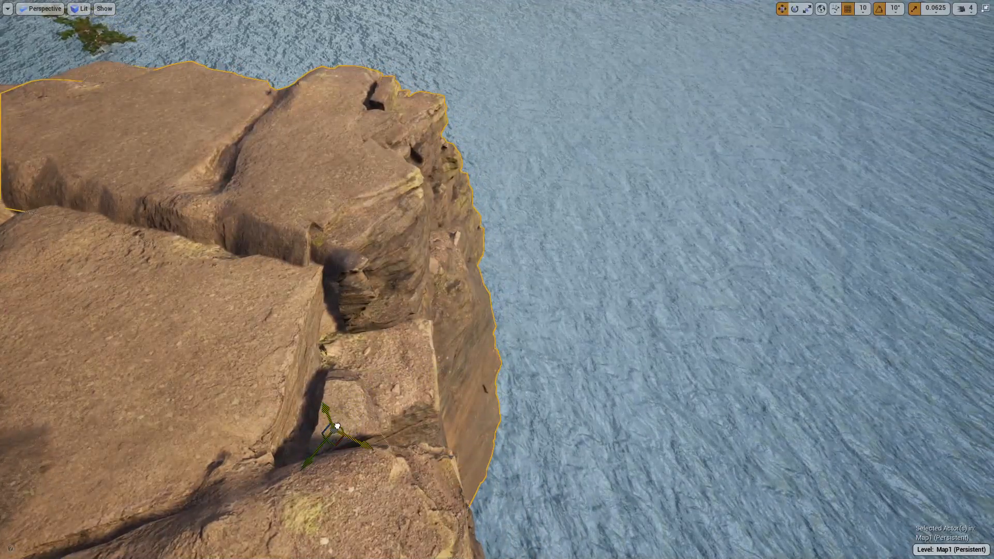
right_click_drag(341, 420, 349, 412)
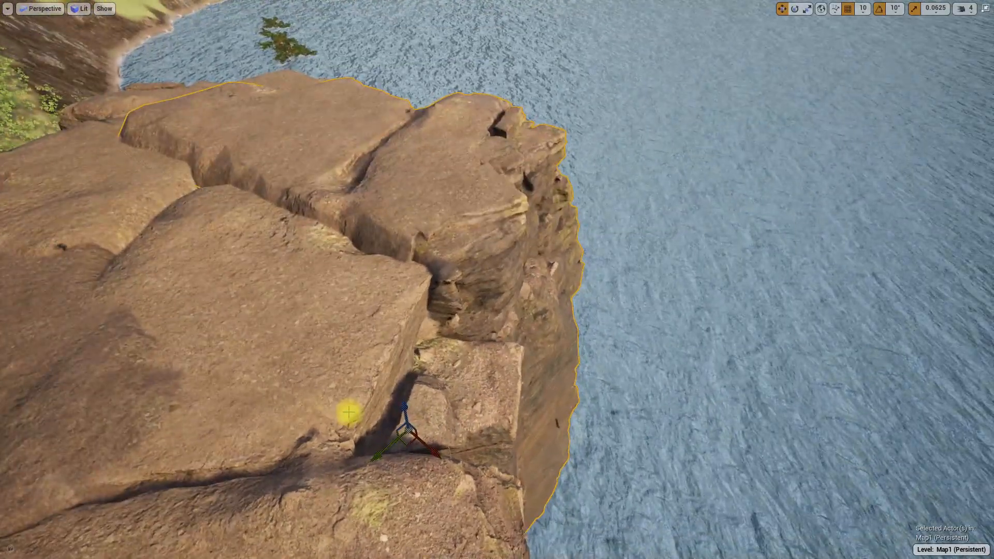
mouse_move(536, 353)
right_mouse_down()
mouse_move(344, 360)
mouse_move(327, 378)
mouse_move(290, 482)
mouse_move(308, 417)
mouse_move(218, 411)
mouse_move(137, 448)
mouse_move(60, 408)
mouse_move(574, 363)
mouse_move(544, 360)
right_mouse_up()
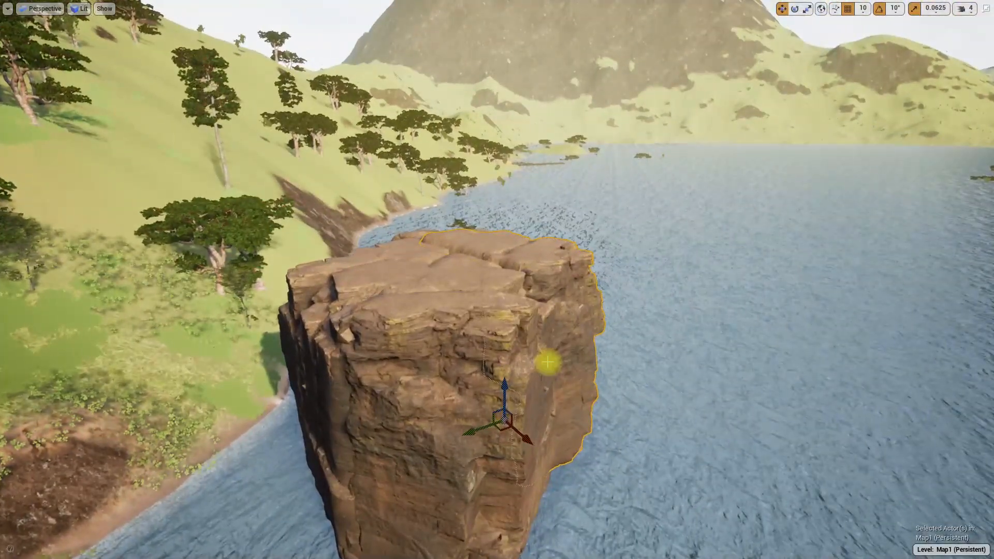
key("F11")
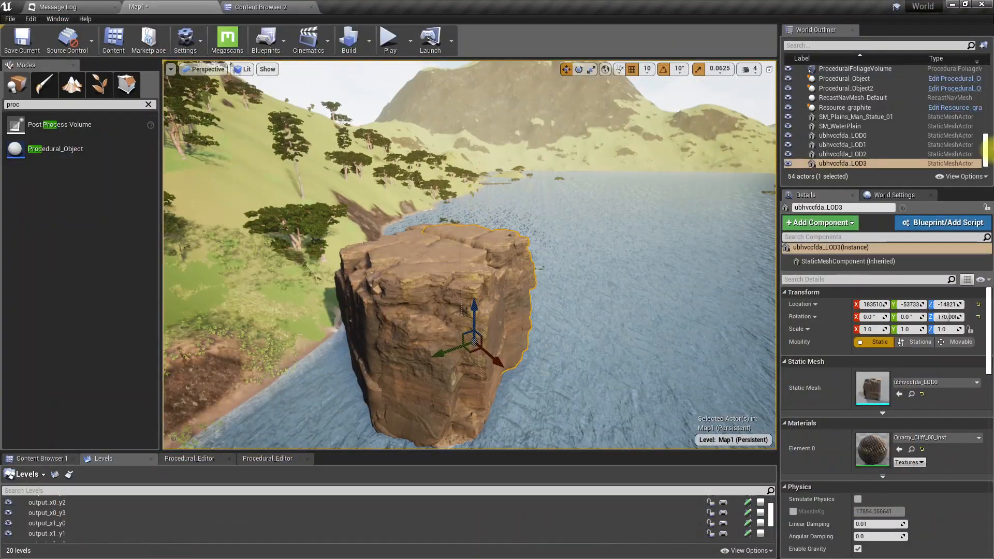
Step: Select the four cliff meshes ubhvccfda_LOD0 through ubhvccfda_LOD3 and clear the placeable class search
left_click(903, 136)
left_click(894, 162, "shift")
right_click_drag(566, 244, 566, 259)
right_click_drag(454, 280, 454, 295)
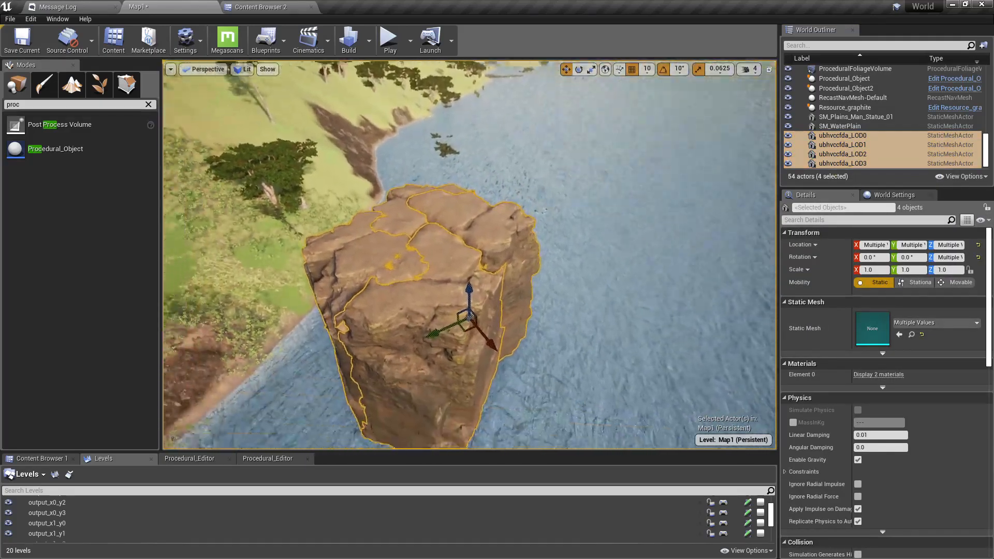
right_click(439, 274)
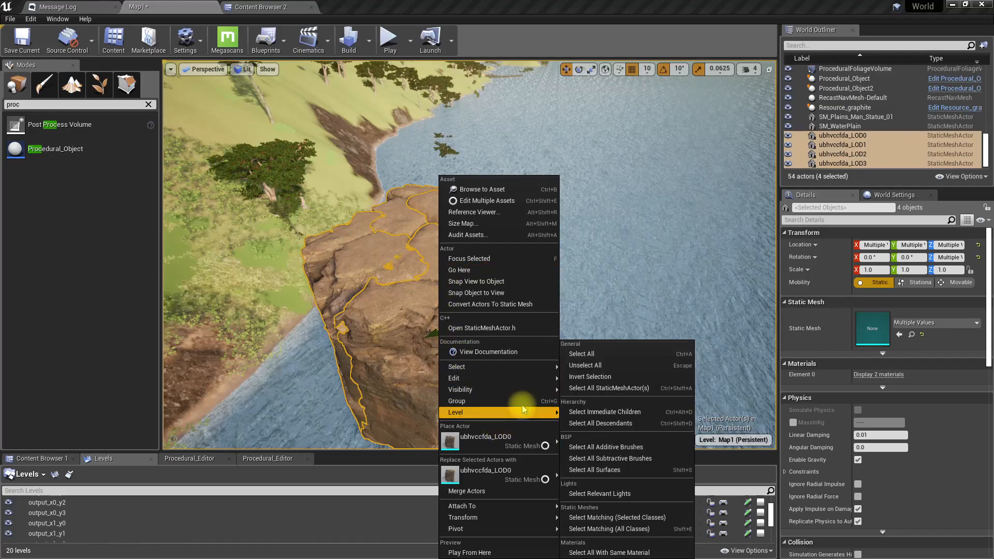
mouse_move(525, 380)
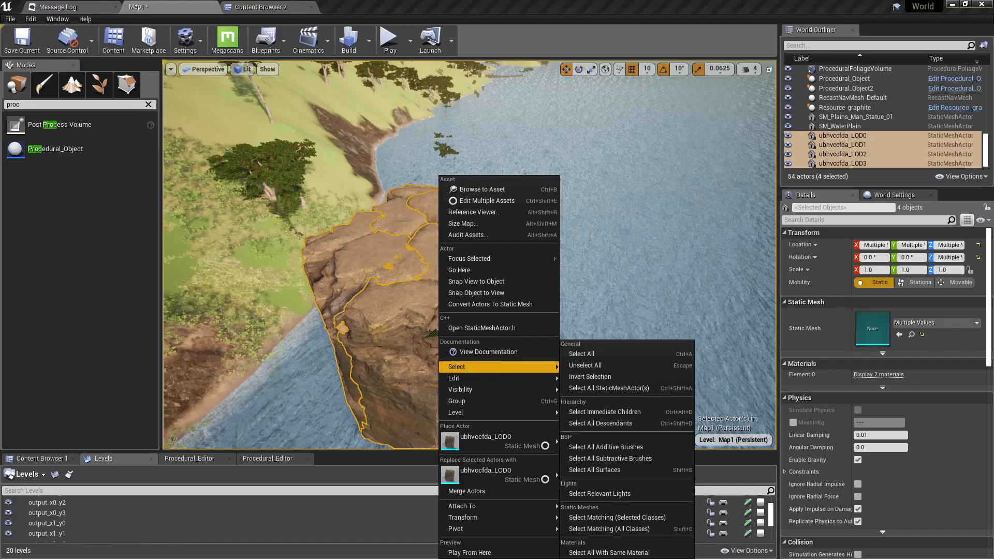
left_click(149, 104)
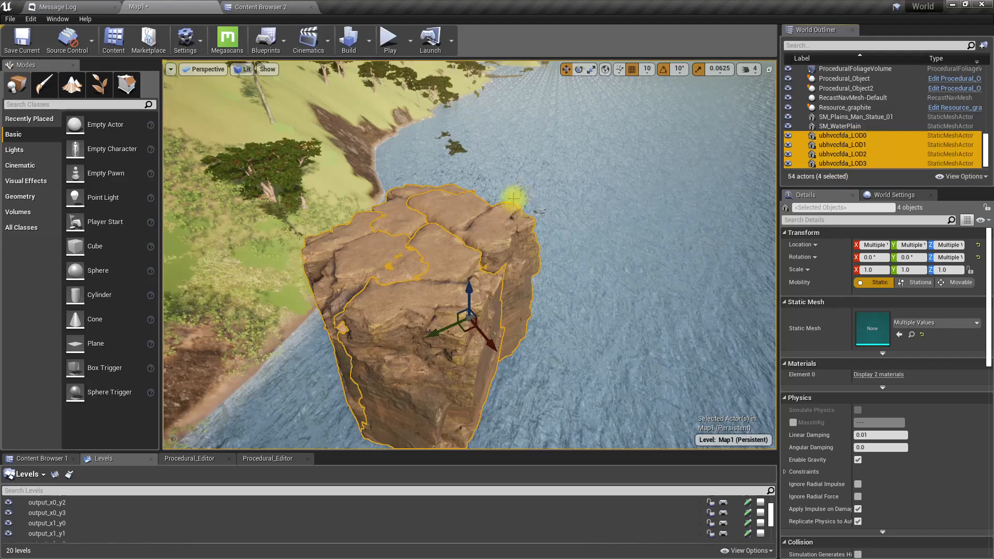
Step: Start converting the selected cliff meshes to one static mesh, creating a Merged folder inside Megascans/3D_Assets as its destination
right_click(447, 176)
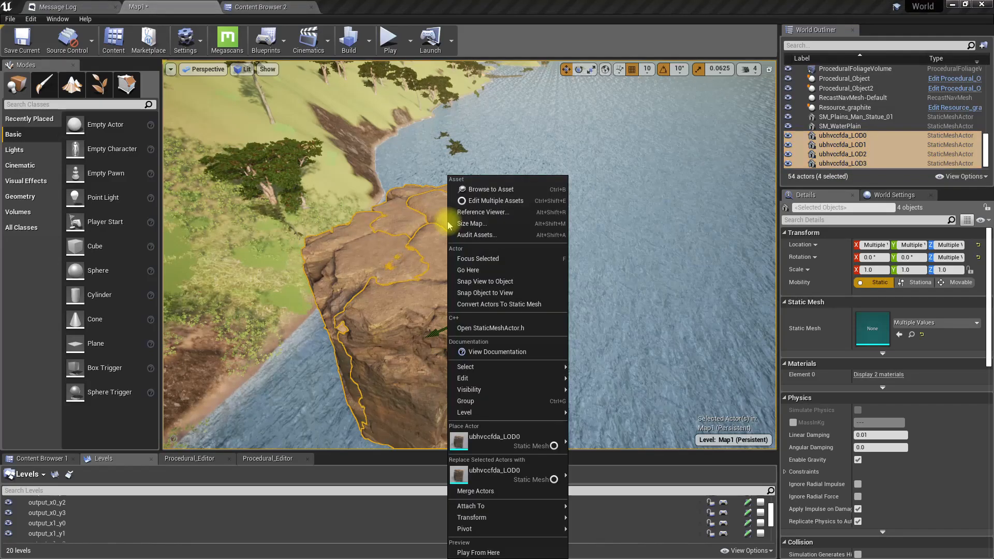
left_click(489, 305)
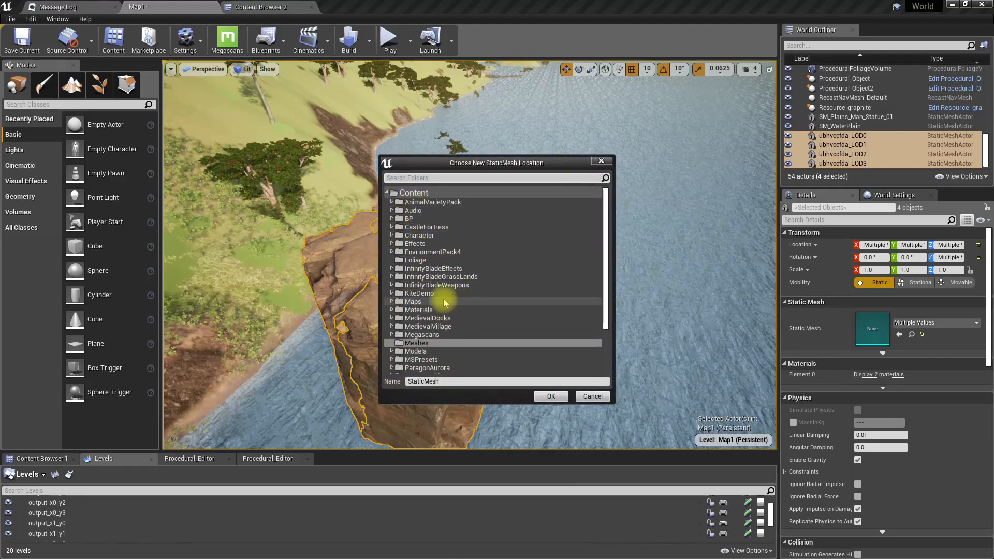
scroll(423, 300, "down", 3)
scroll(425, 303, "up", 3)
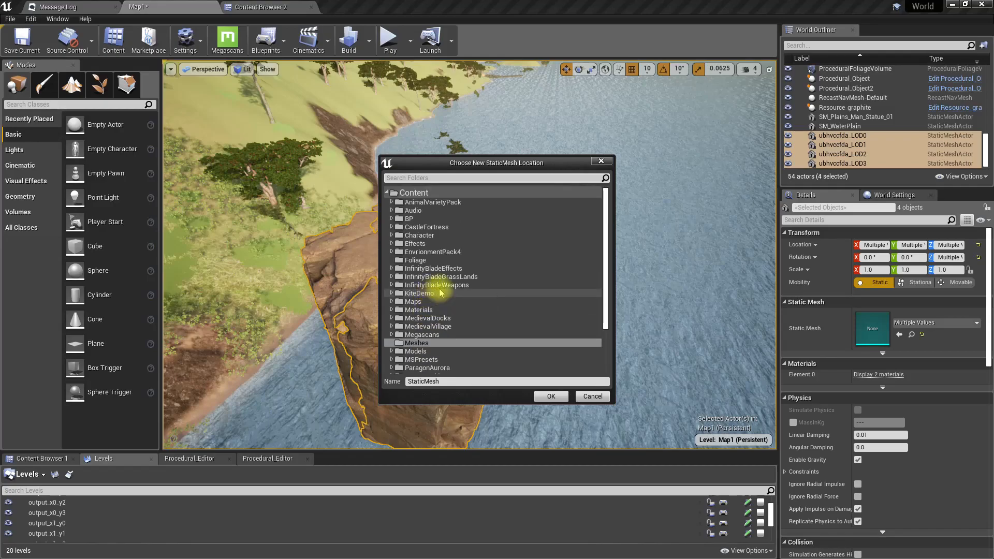
scroll(443, 275, "down", 3)
scroll(450, 272, "up", 3)
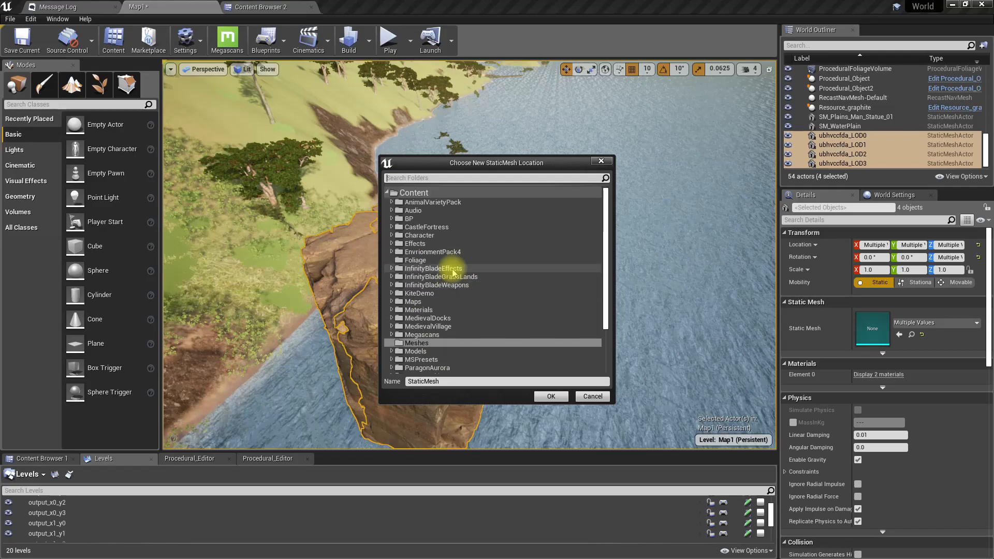
scroll(453, 282, "down", 3)
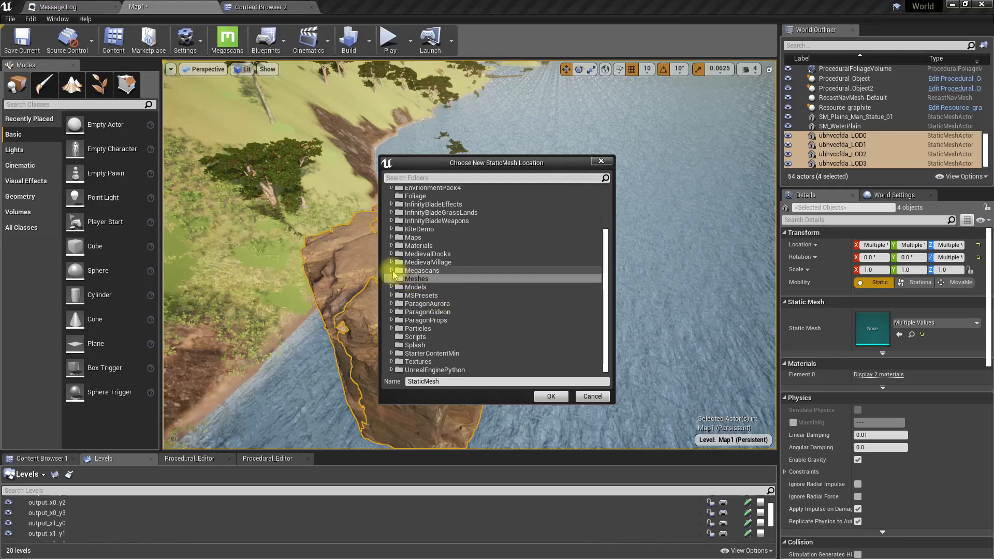
left_click(391, 270)
left_click(406, 279)
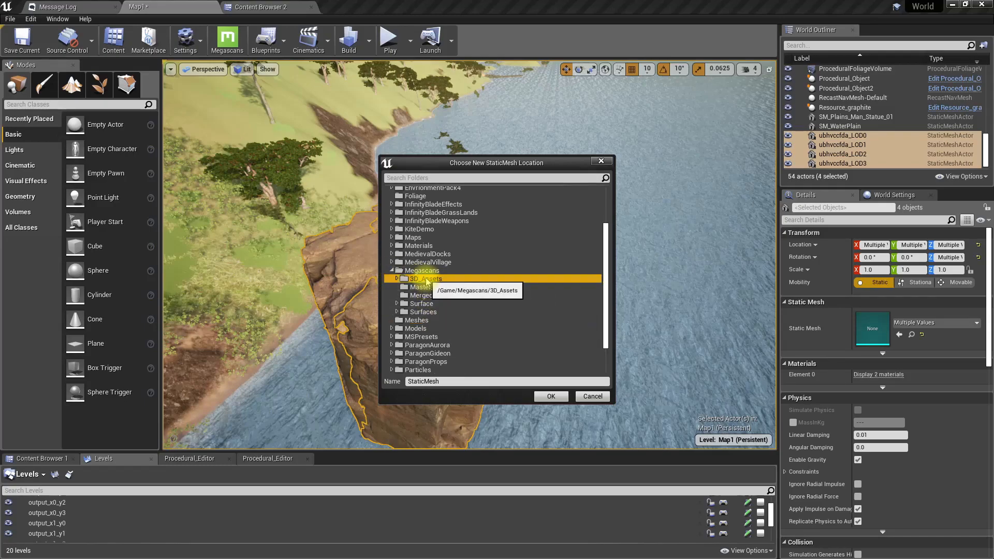
left_click(397, 279)
right_click(426, 279)
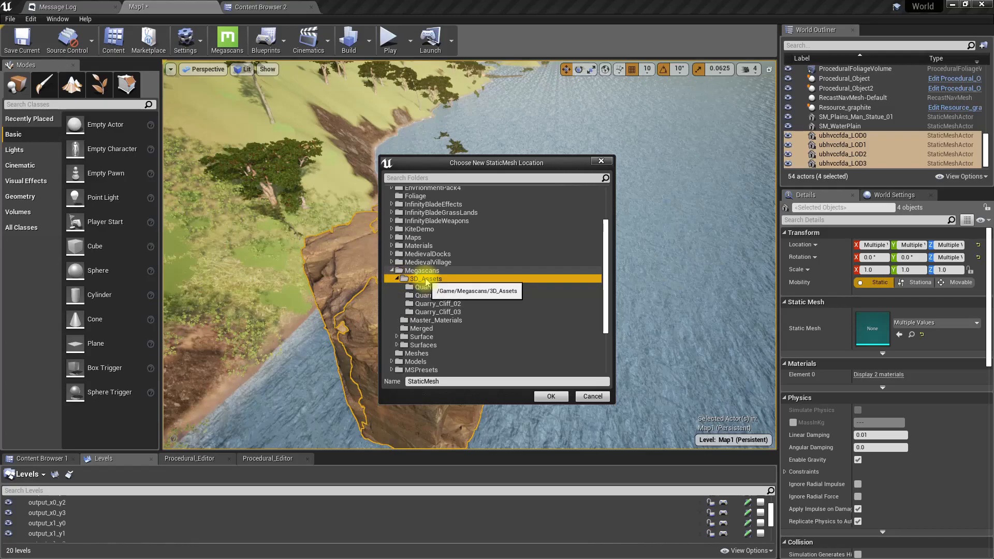
left_click(445, 283)
type("Merged")
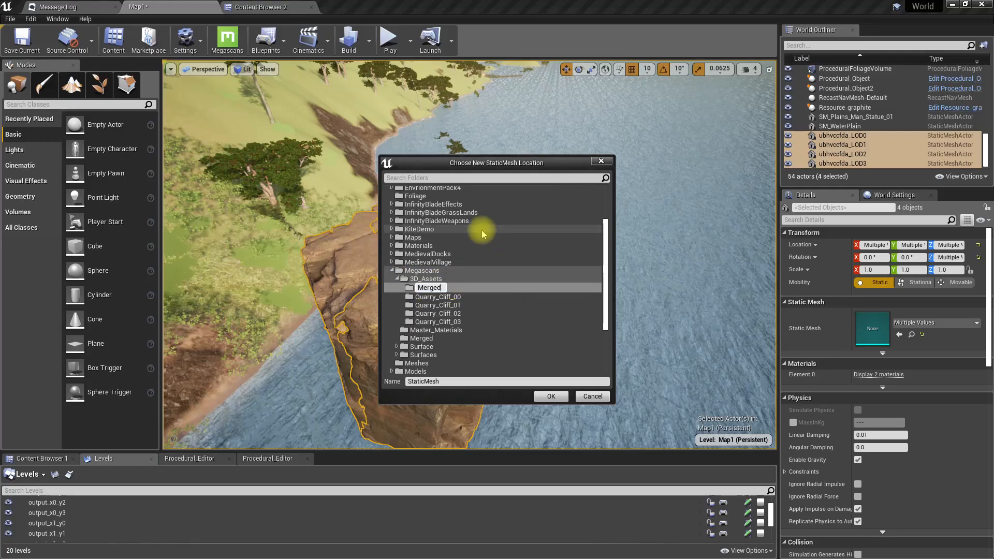
key("Return")
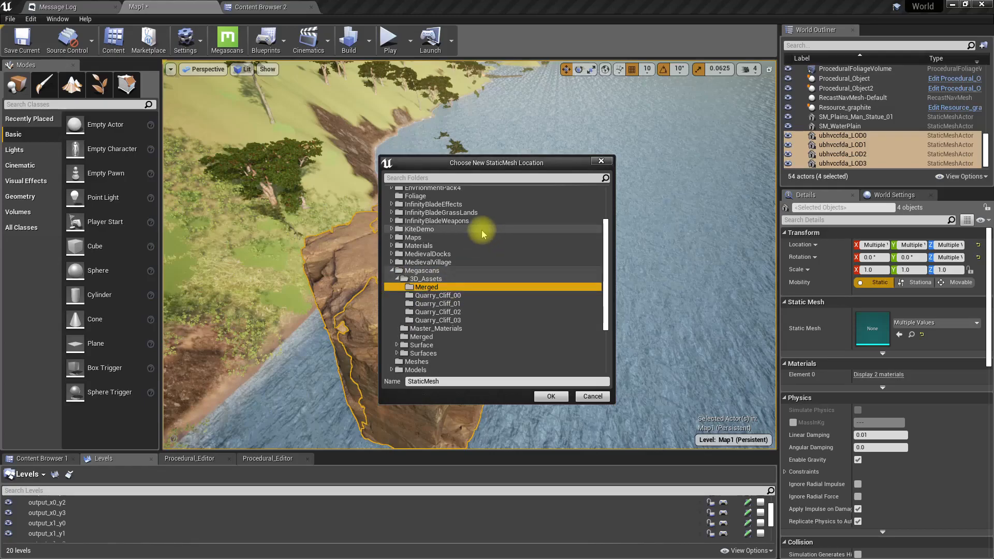
Step: Name the combined static mesh closed_cliff and carry out the conversion
left_click(479, 381)
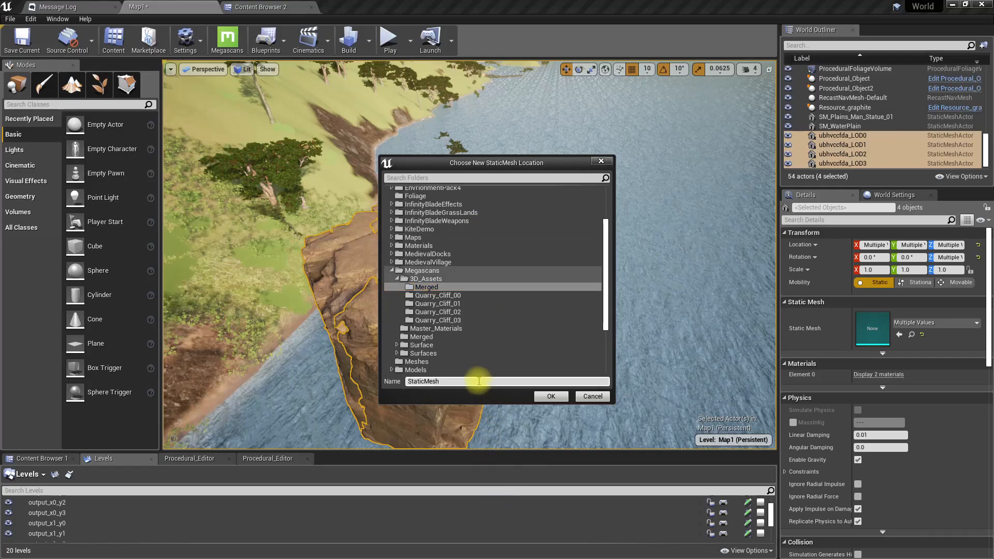
key("ctrl+a")
type("closed ")
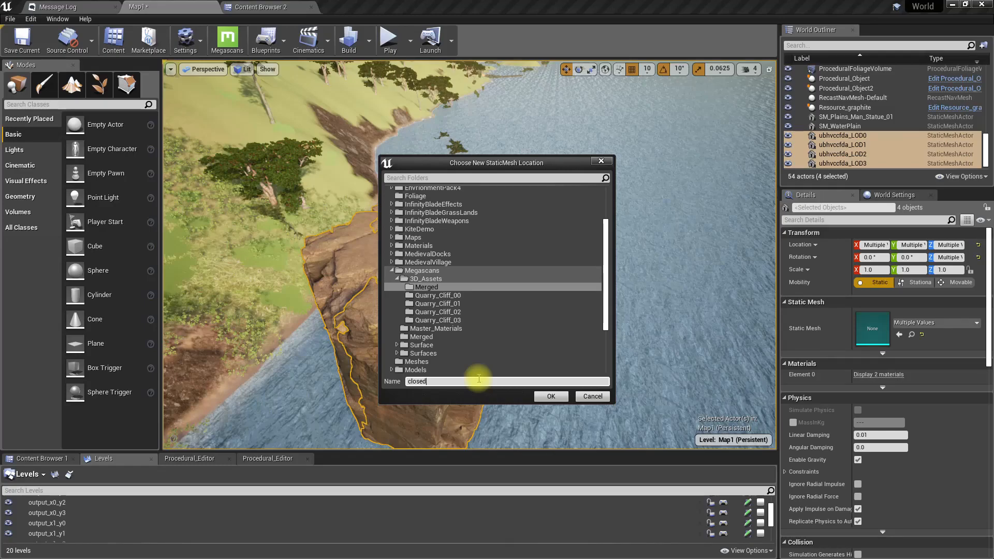
type("ff")
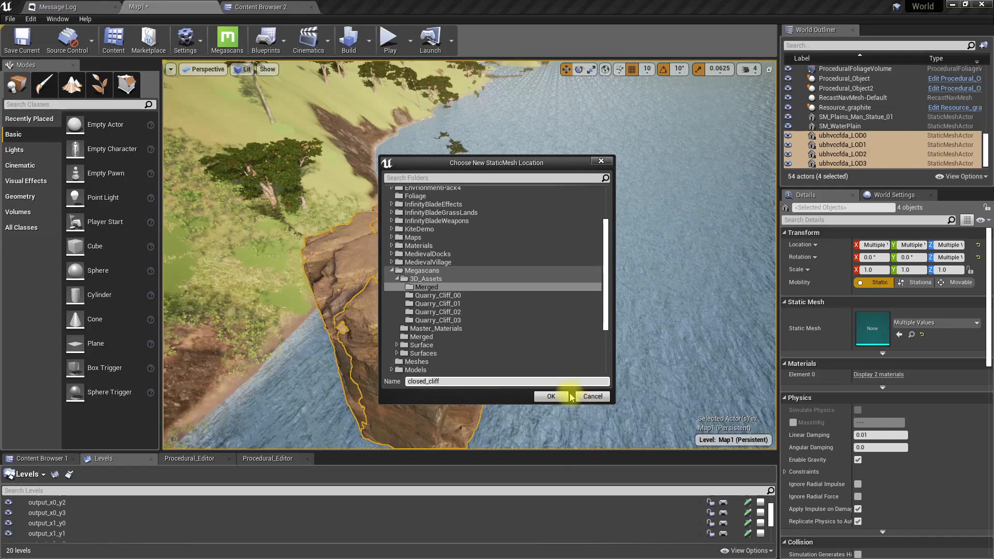
left_click(549, 397)
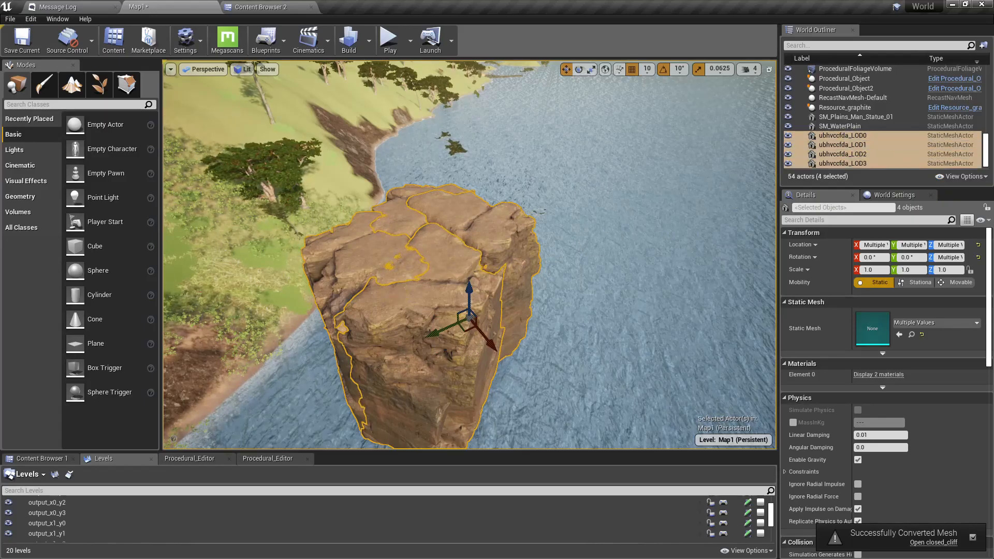
Step: Open the closed_cliff mesh from the Megascans/3D_Assets/Merged folder and dock its editor beside the other tabs
right_click_drag(392, 288, 328, 234)
left_click(252, 6)
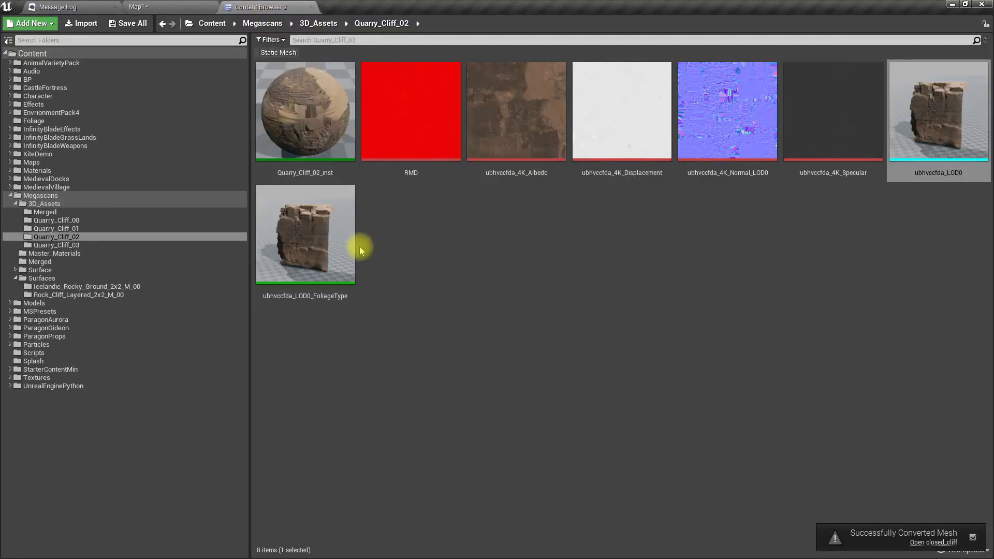
left_click(46, 211)
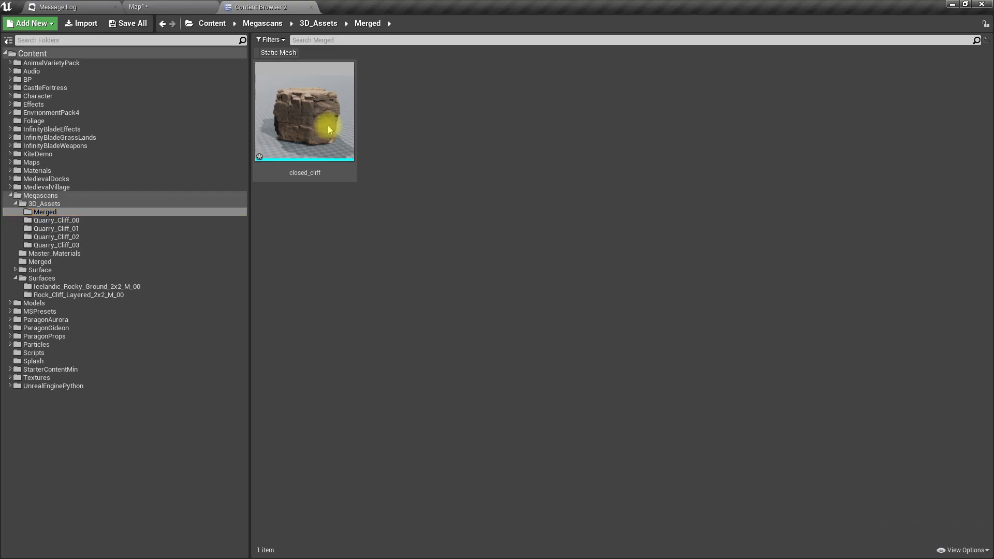
double_click(327, 125)
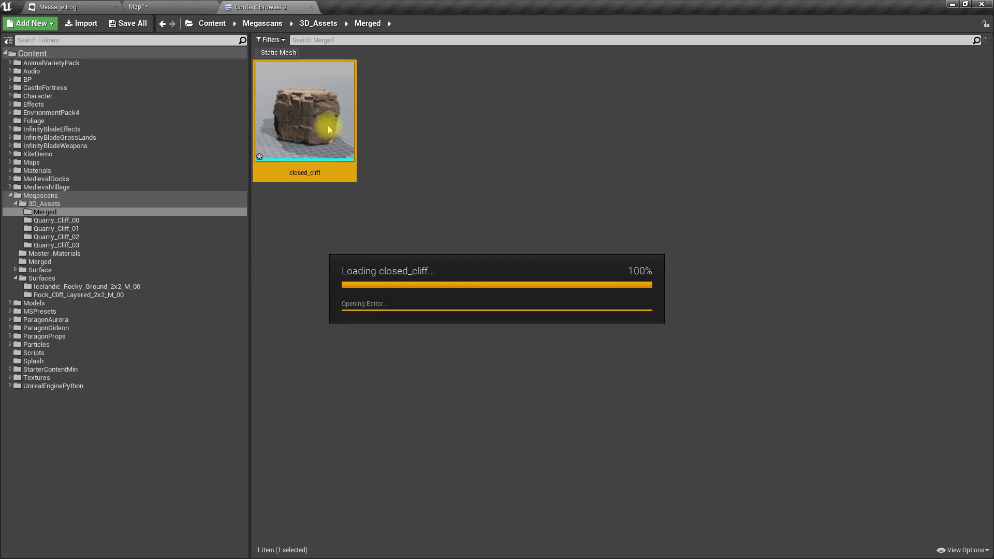
left_click_drag(355, 228, 362, 7)
Step: Inspect the closed_cliff mesh from several sides, close its editor and return to the Map1 level
scroll(536, 376, "down", 10)
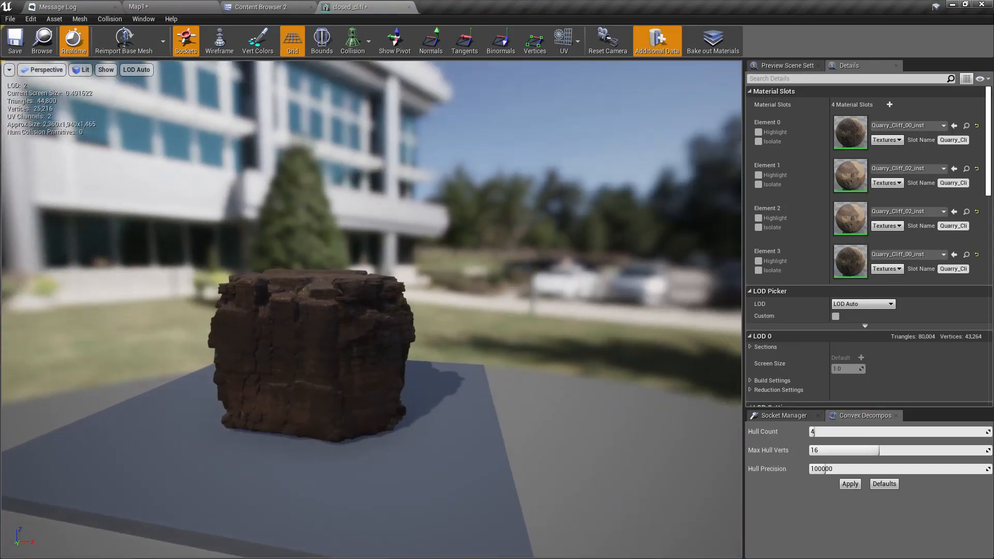
right_click_drag(372, 310, 524, 360)
key("s")
key("w")
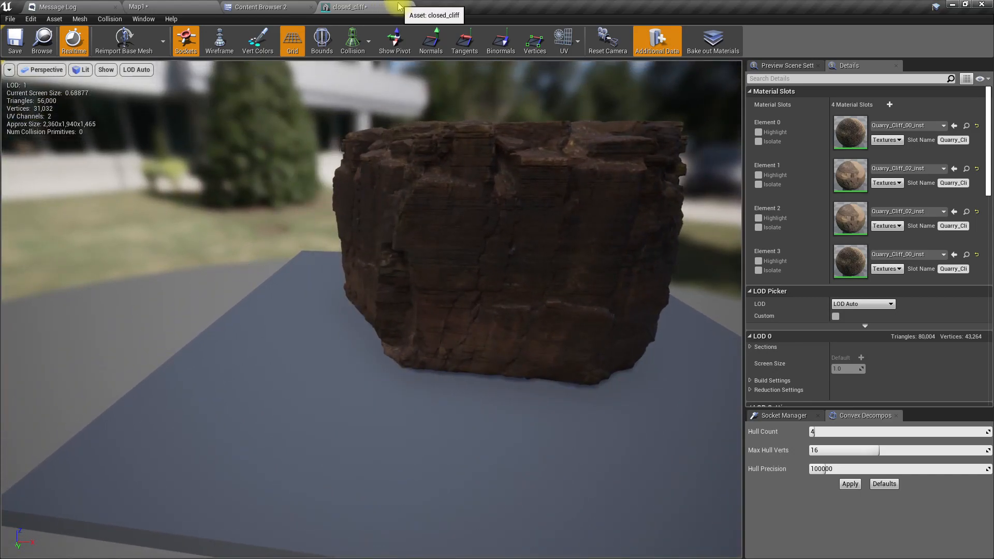
left_click(409, 8)
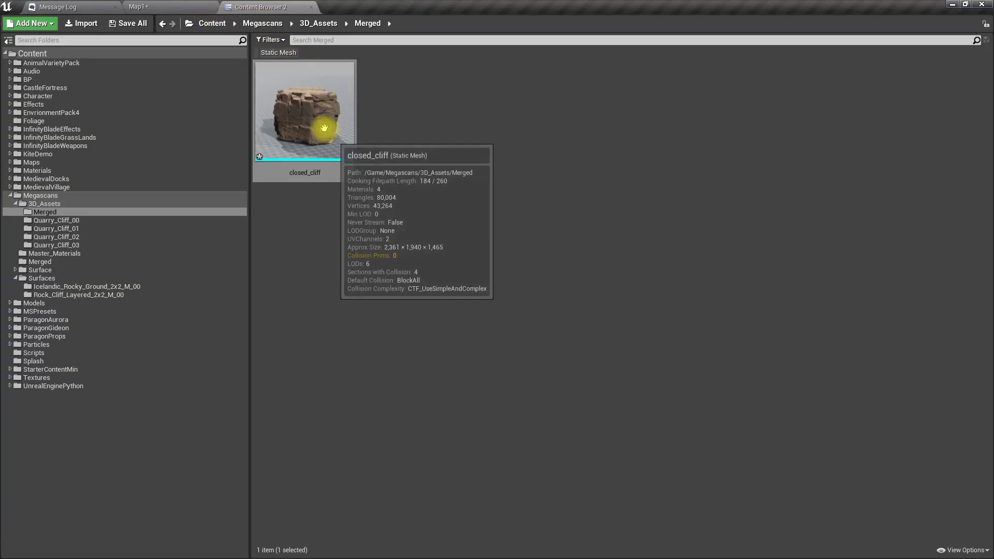
left_click(155, 7)
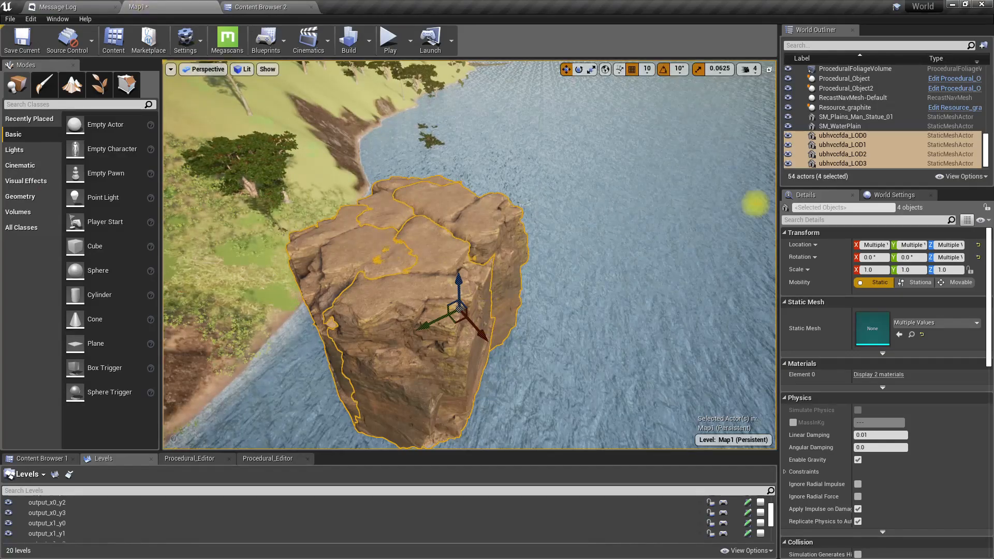
Step: Delete the four selected ubhvccfda source meshes from the level and save all modified maps and assets
right_click(836, 137)
mouse_move(859, 337)
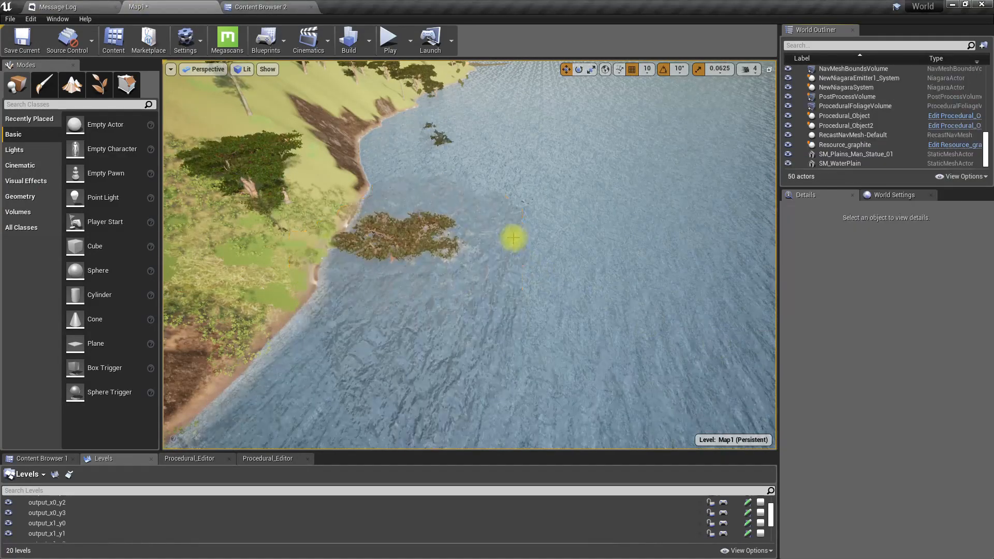
right_click_drag(486, 303, 414, 220)
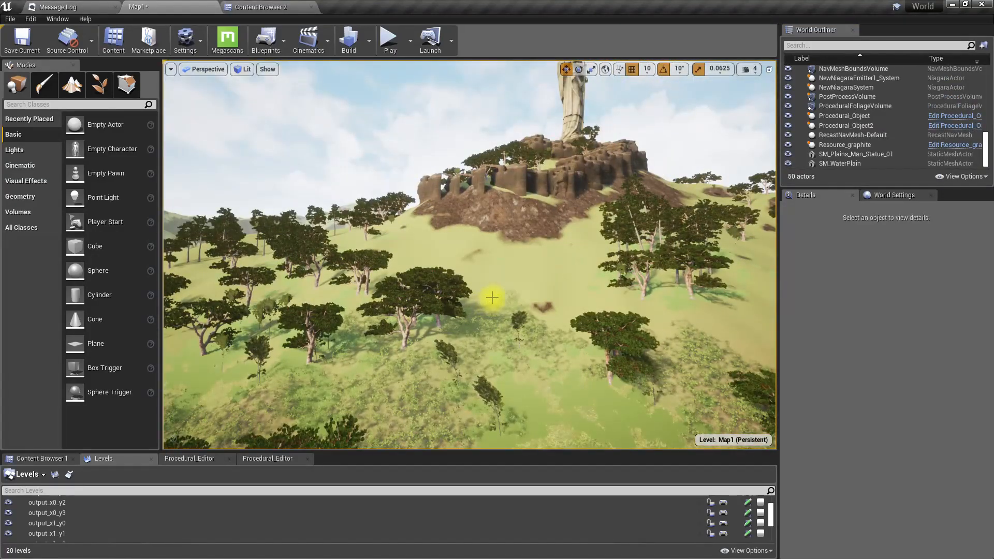
key("ctrl+shift+s")
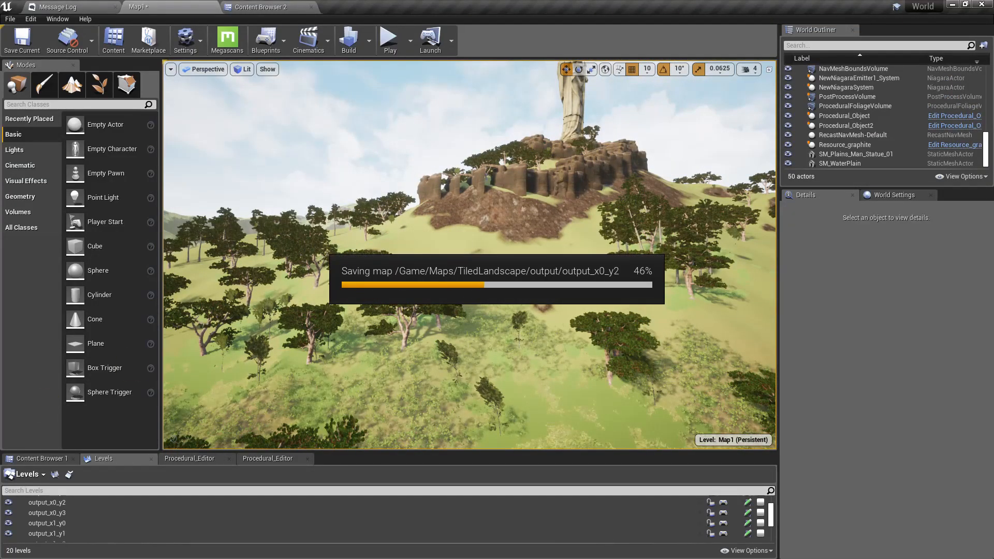
Step: Assign the closed_cliff mesh to the first mesh slot of Procedural_Object's element 0
right_click_drag(606, 366, 665, 332)
key("w")
right_click_drag(469, 255, 326, 239)
left_click(407, 277)
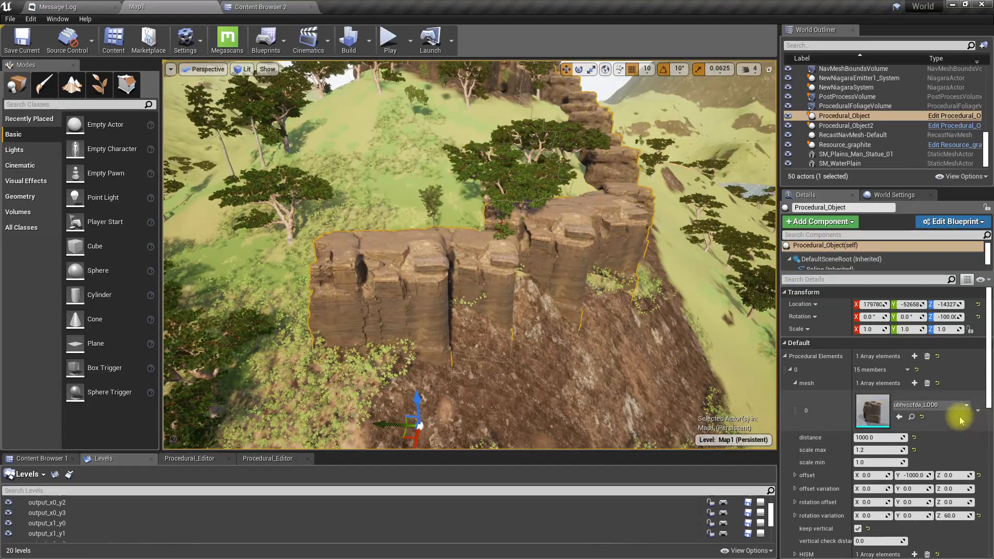
left_click(933, 406)
scroll(916, 311, "down", 1)
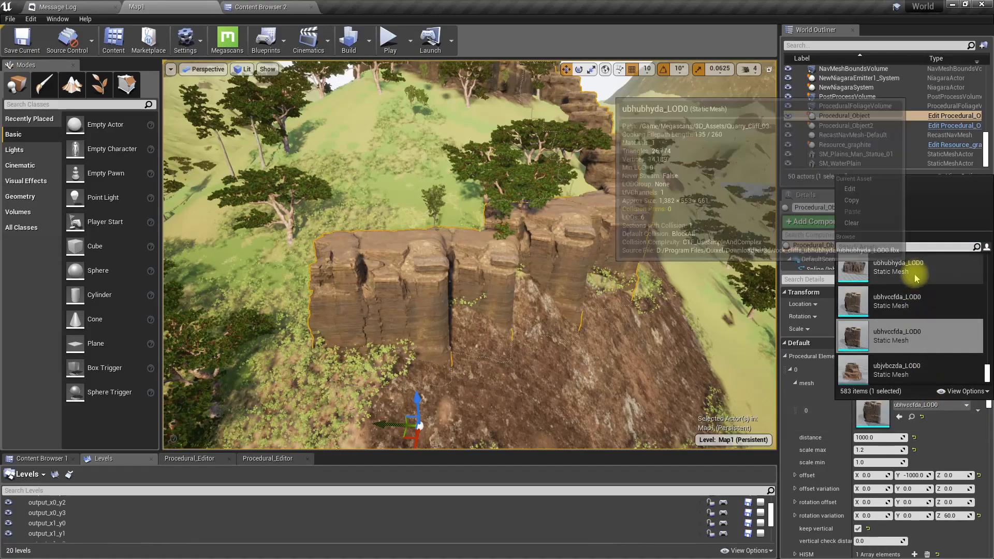
scroll(916, 311, "up", 2)
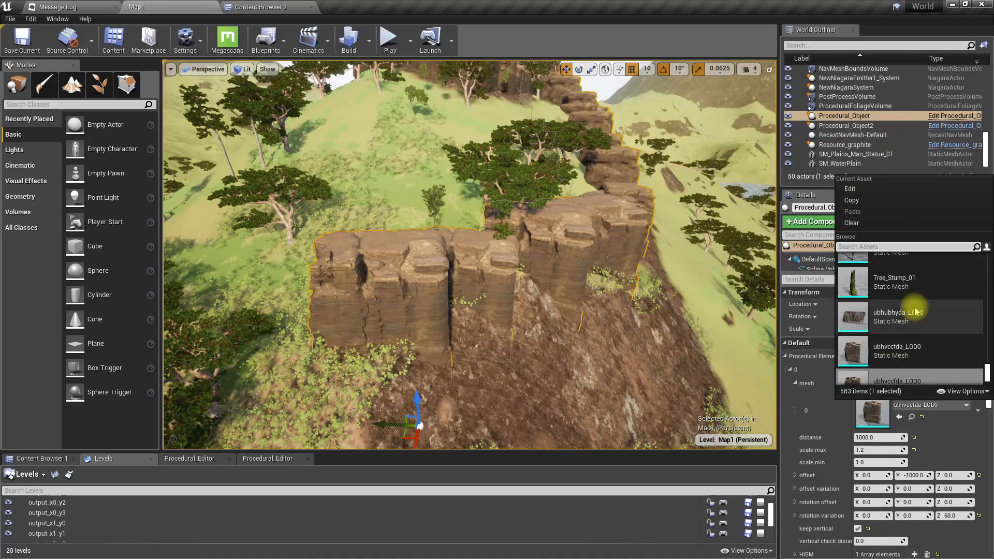
scroll(916, 321, "down", 3)
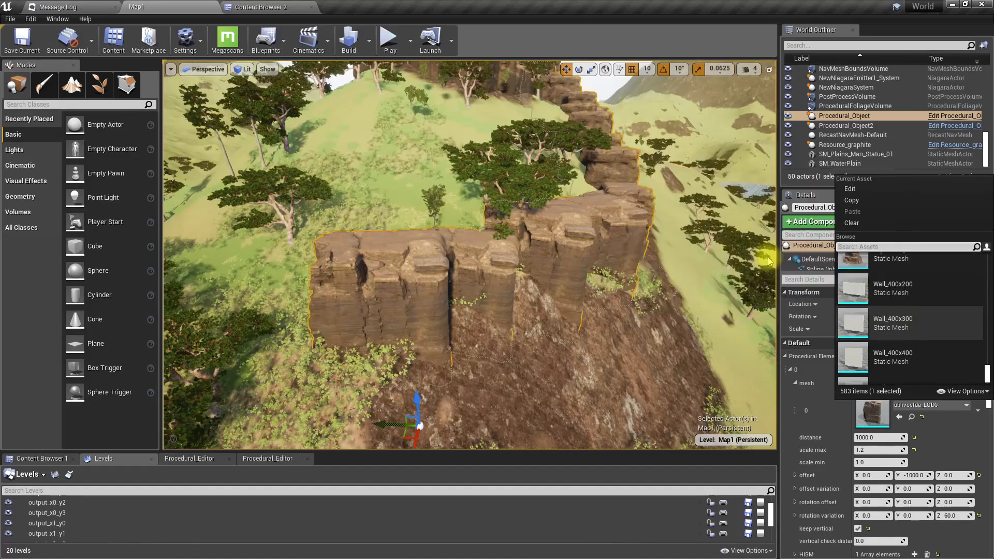
left_click(274, 7)
left_click_drag(284, 93, 891, 409)
left_click_drag(539, 290, 528, 310)
Step: Set the scale min of the cliff's procedural element to 0.7
right_click_drag(528, 311, 481, 290)
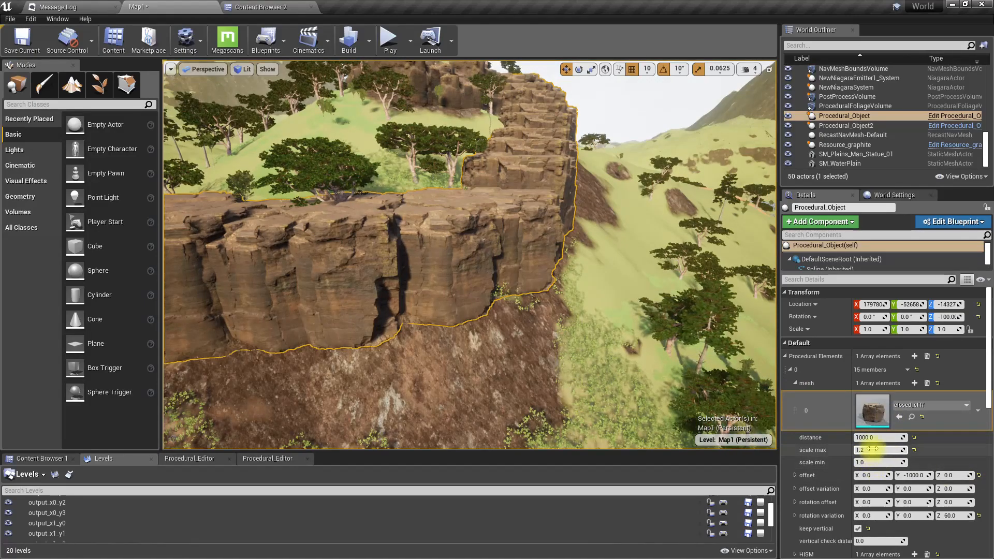
key("Tab")
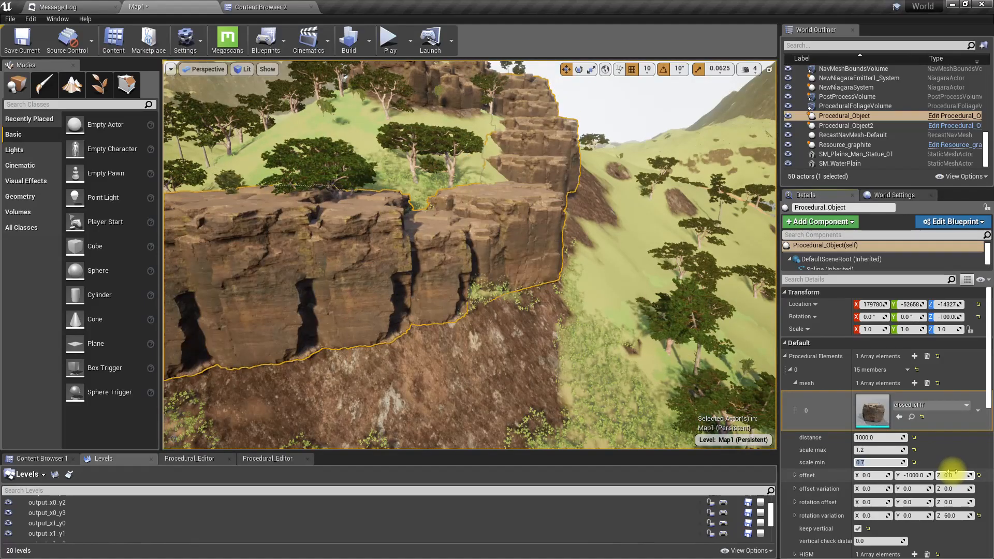
right_click_drag(496, 321, 495, 321)
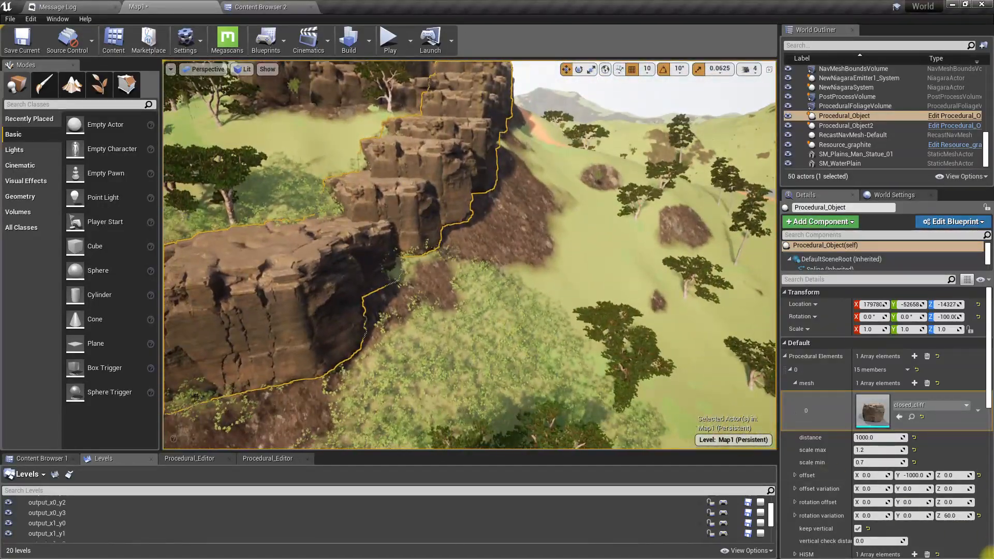
Step: Try a Z rotation variation of 180 on the cliff's procedural element and inspect the rocks up close
left_click(955, 515)
type("180")
key("Return")
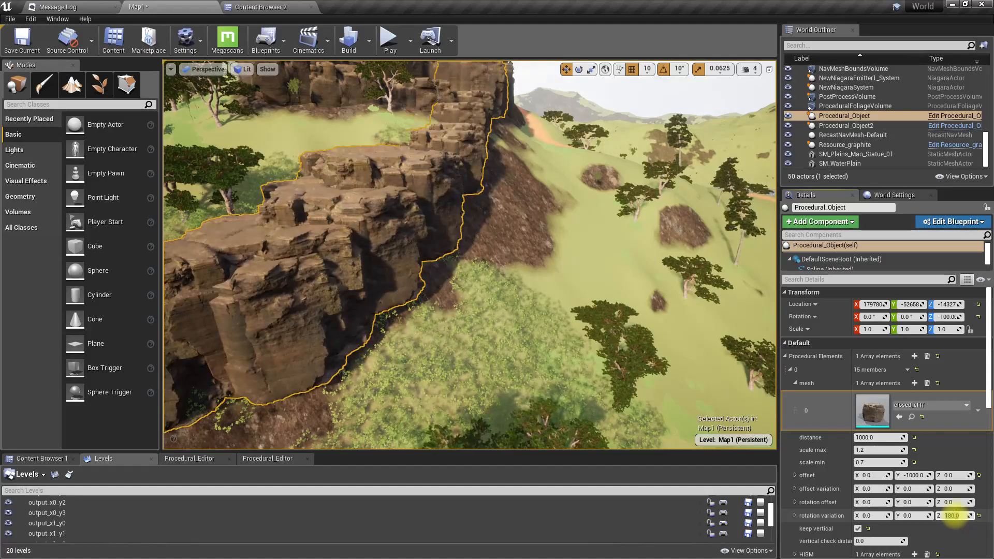
right_click_drag(222, 284, 222, 284)
right_click_drag(381, 352, 381, 352)
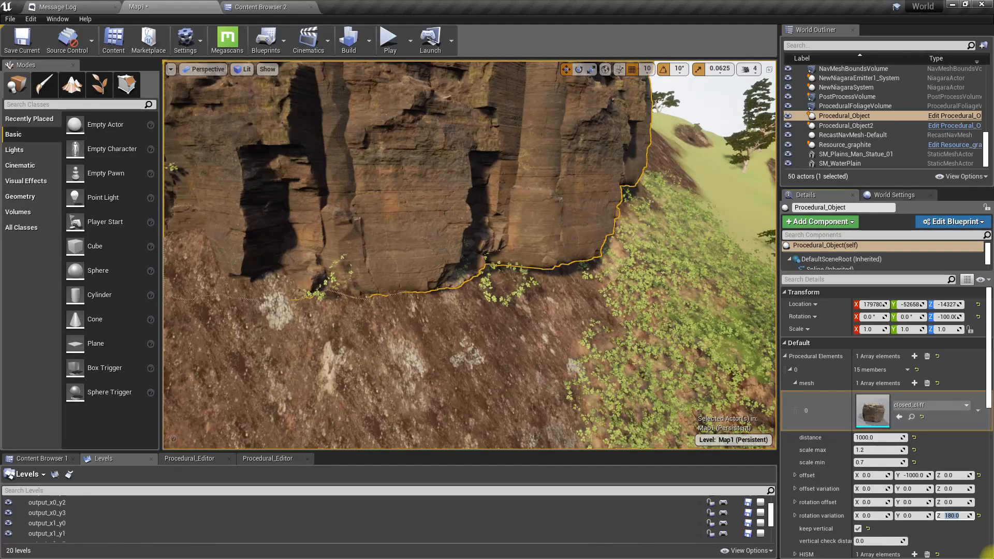
Step: Set the cliff element's Z rotation variation to 50
key("Return")
right_click_drag(570, 331, 569, 331)
key("s")
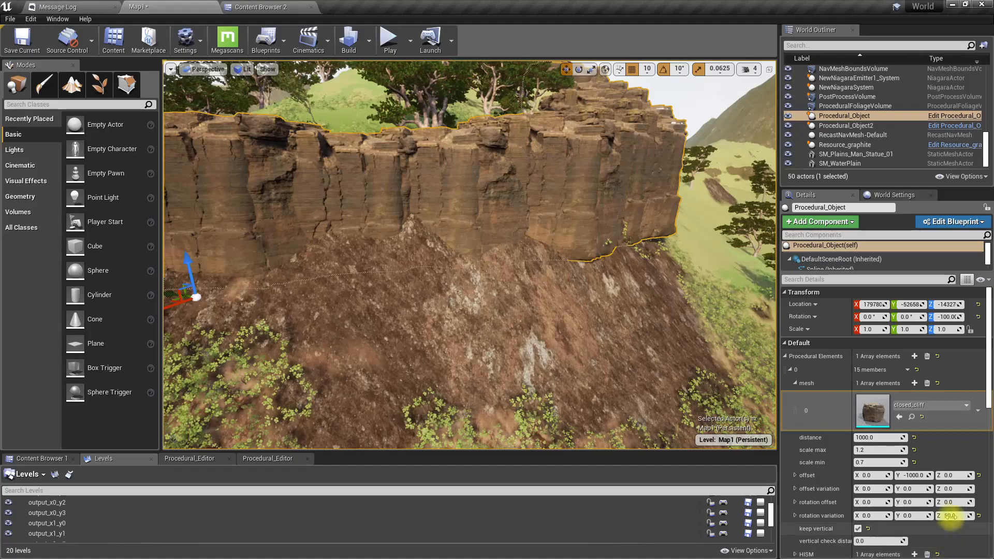
Step: Set the cliff element's Z offset to -500 and its Z offset variation to 500
left_click(956, 475)
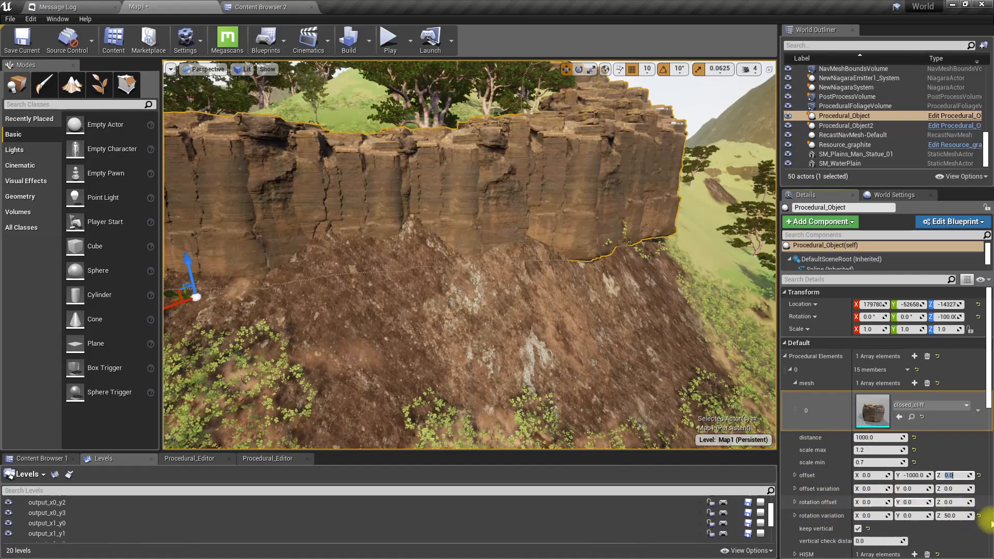
type("-50")
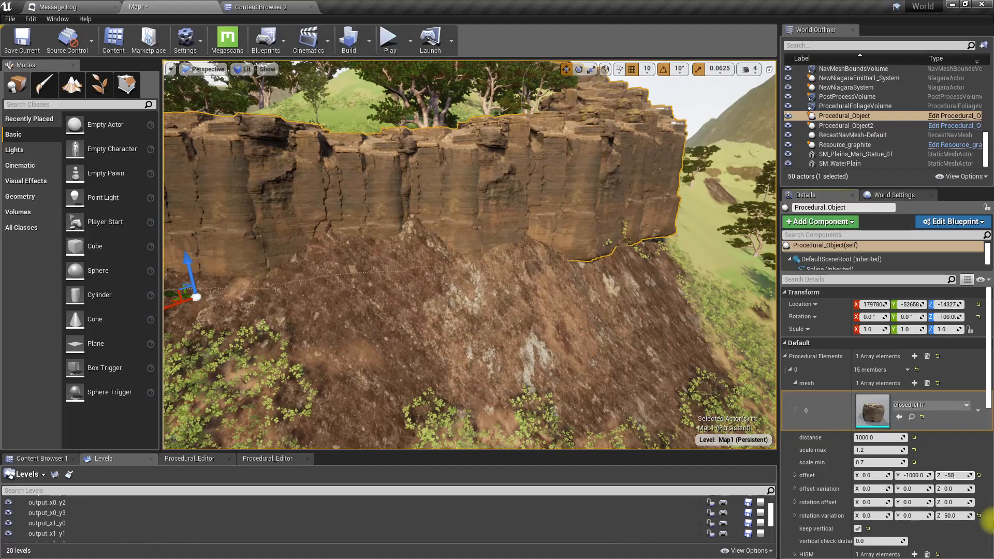
type("0")
key("Return")
mouse_move(607, 400)
right_mouse_down()
mouse_move(621, 400)
mouse_move(618, 409)
mouse_move(595, 404)
mouse_move(613, 402)
right_mouse_up()
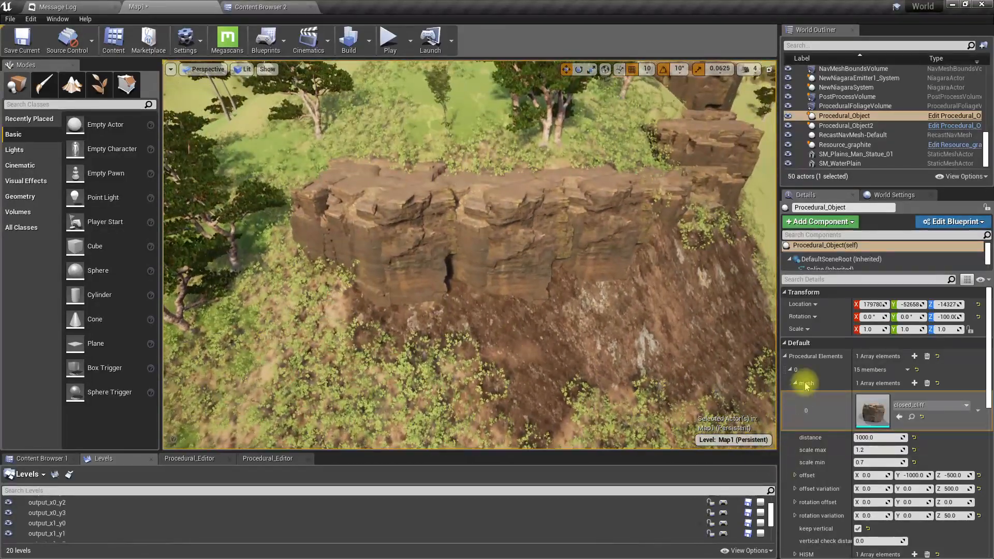
Step: Collapse the element's mesh list and set its Y offset variation to 200
left_click(796, 383)
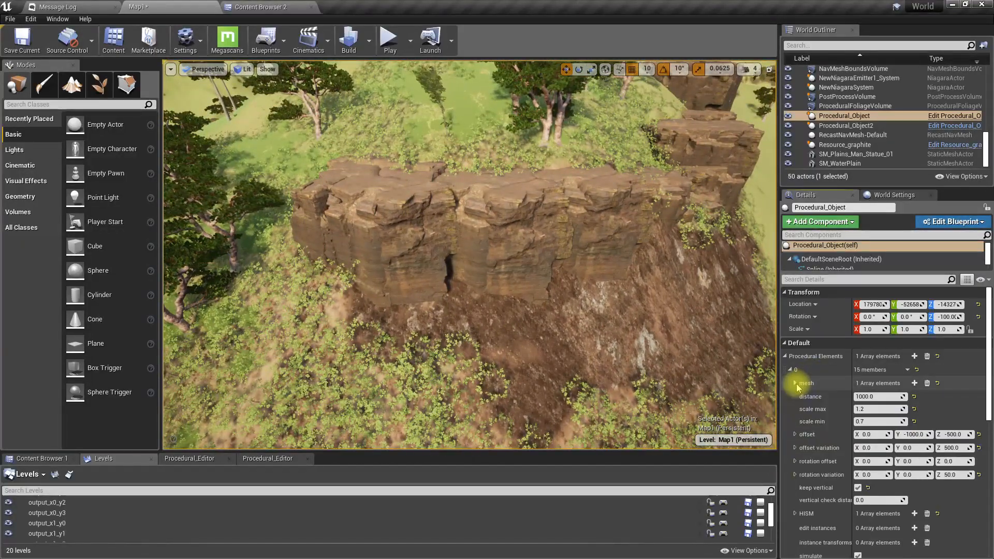
mouse_move(450, 260)
right_mouse_down()
mouse_move(450, 218)
mouse_move(450, 254)
right_mouse_up()
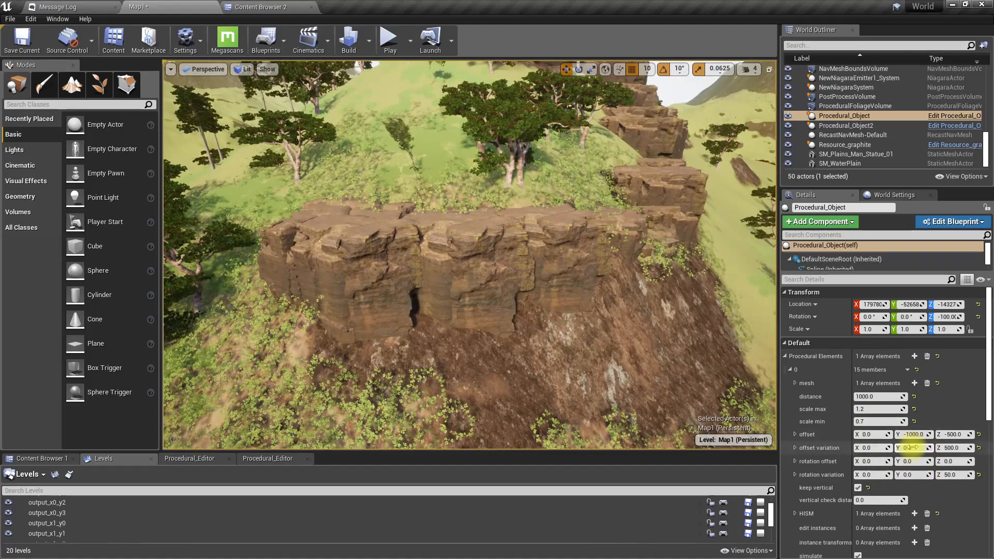
key("Return")
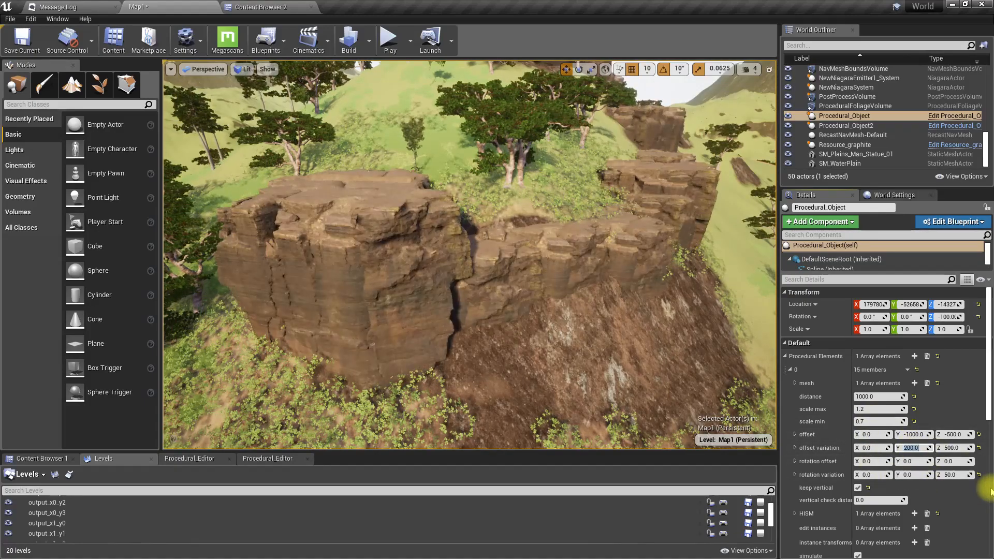
right_click_drag(469, 255, 492, 377)
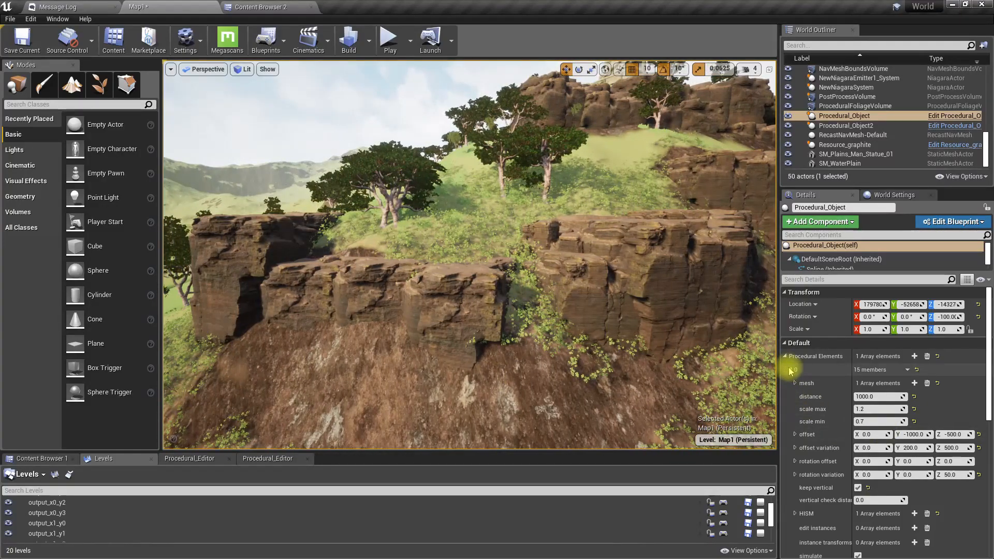
Step: Duplicate procedural element 0 and expand the settings of the new element 1
left_click(790, 369)
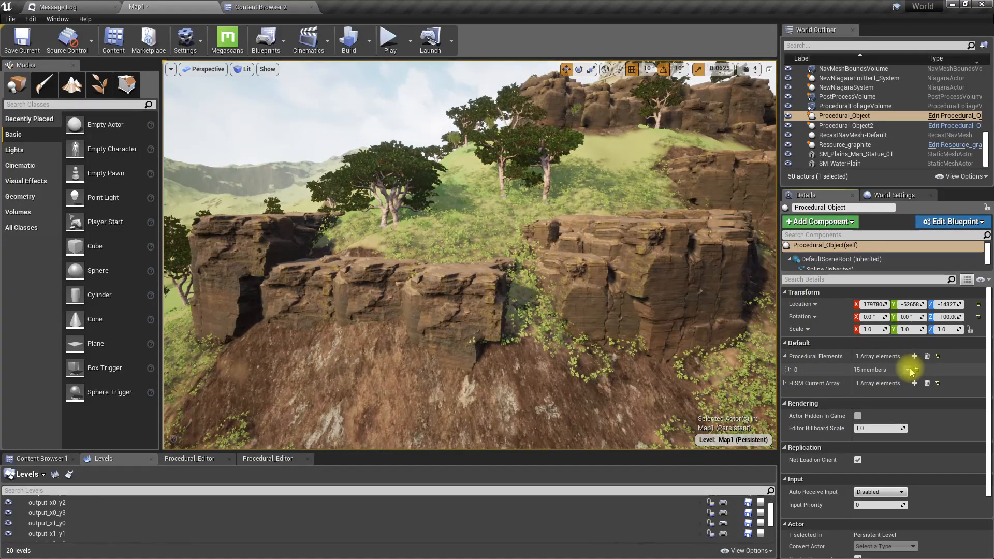
left_click(925, 403)
left_click(790, 382)
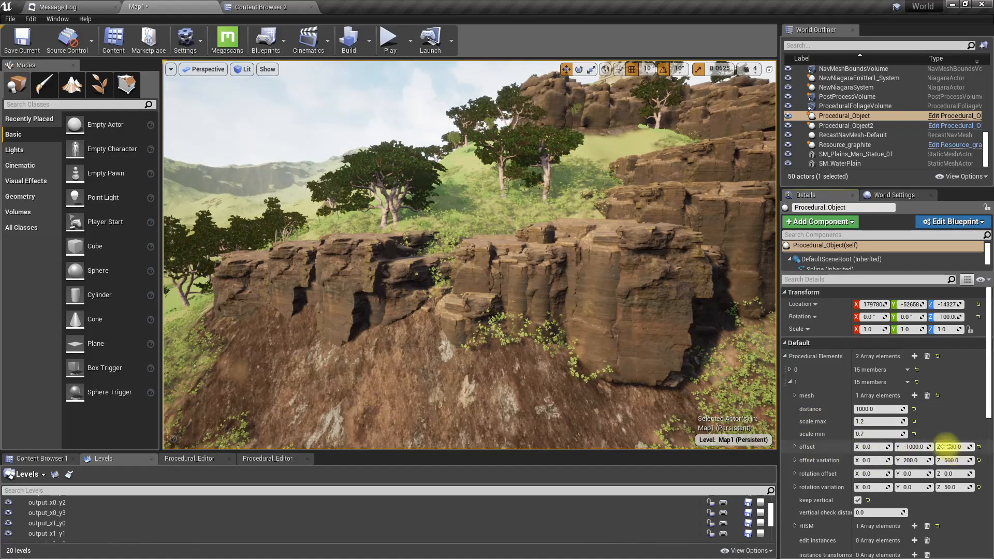
Step: Set element 1's offset to 0 in Y and -1000 in Z
left_click(914, 446)
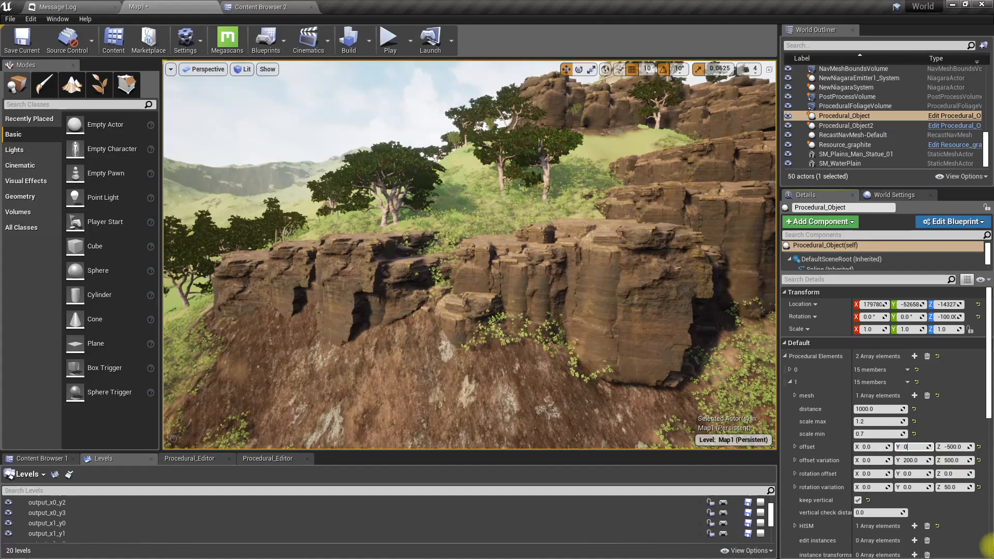
key("Return")
right_click_drag(468, 210, 470, 238)
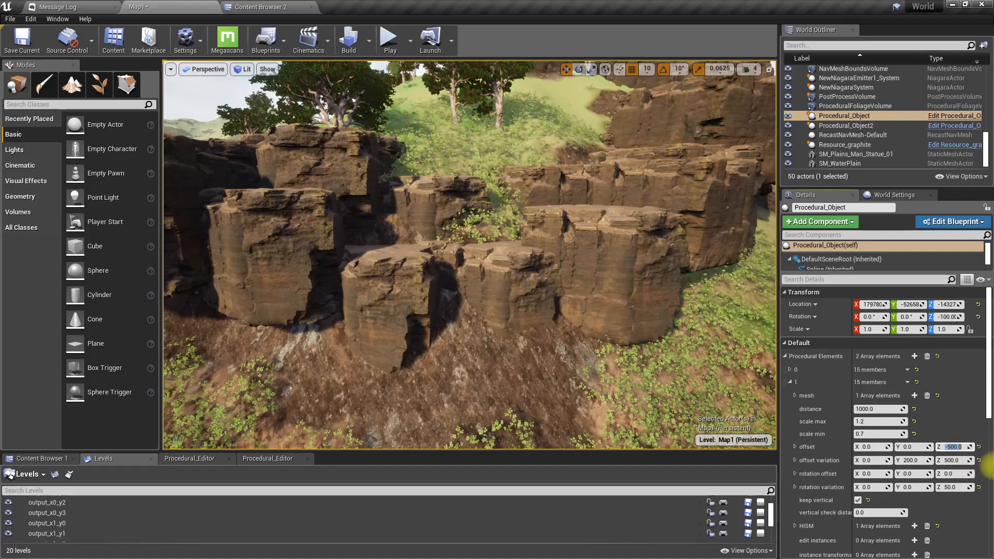
type("0")
key("Return")
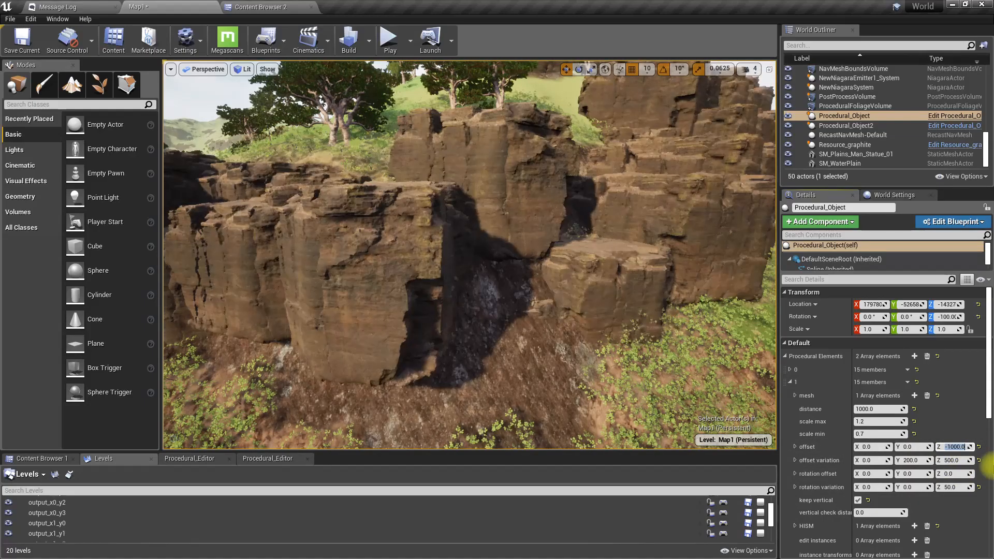
right_click_drag(470, 253, 393, 250)
right_click_drag(341, 272, 543, 332)
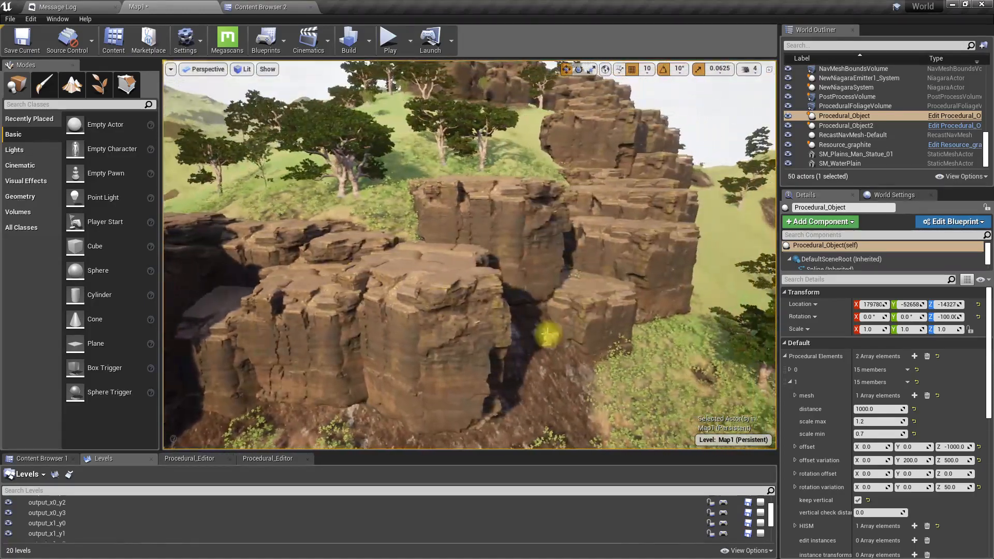
Step: Set element 1's Z offset variation to 200
left_click(957, 446)
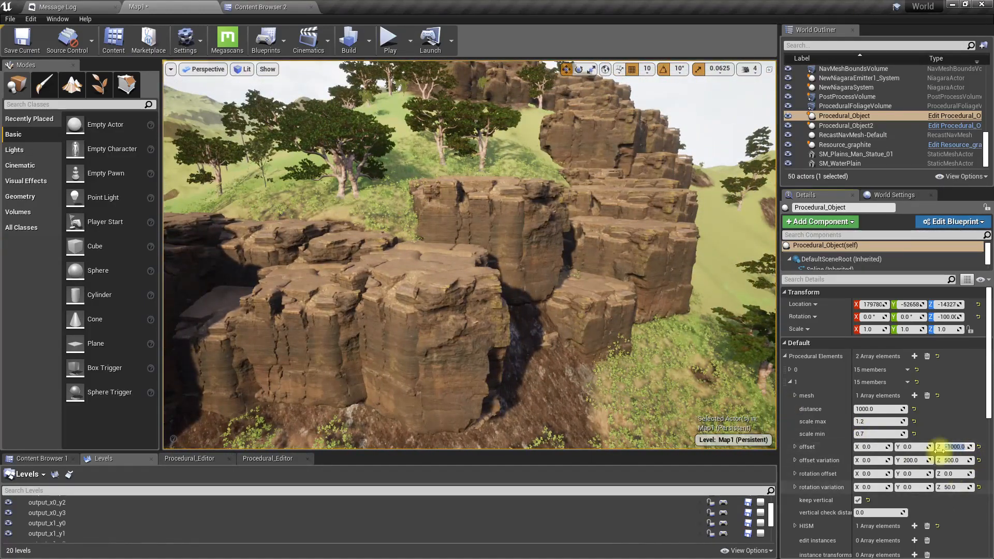
left_click(791, 371)
left_click(791, 370)
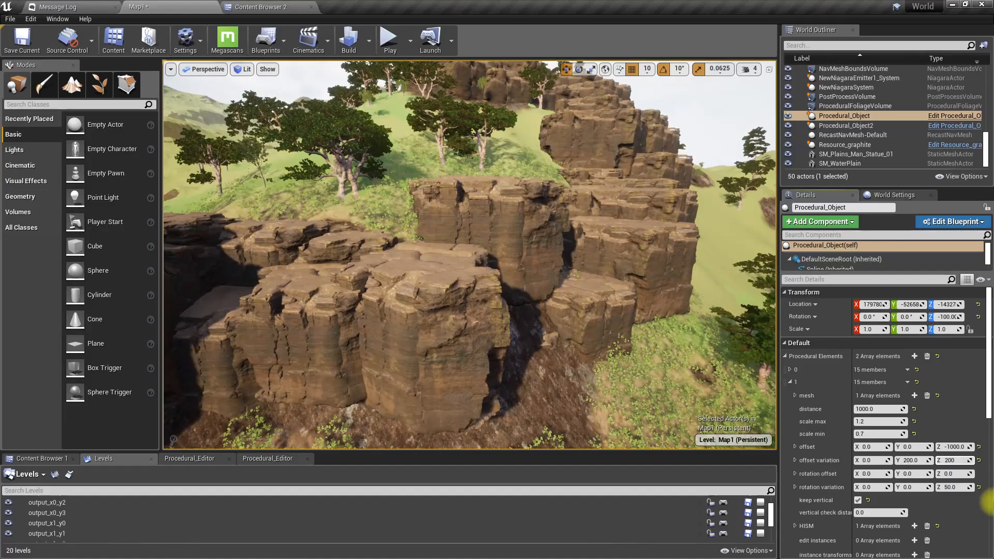
right_click_drag(621, 311, 571, 300)
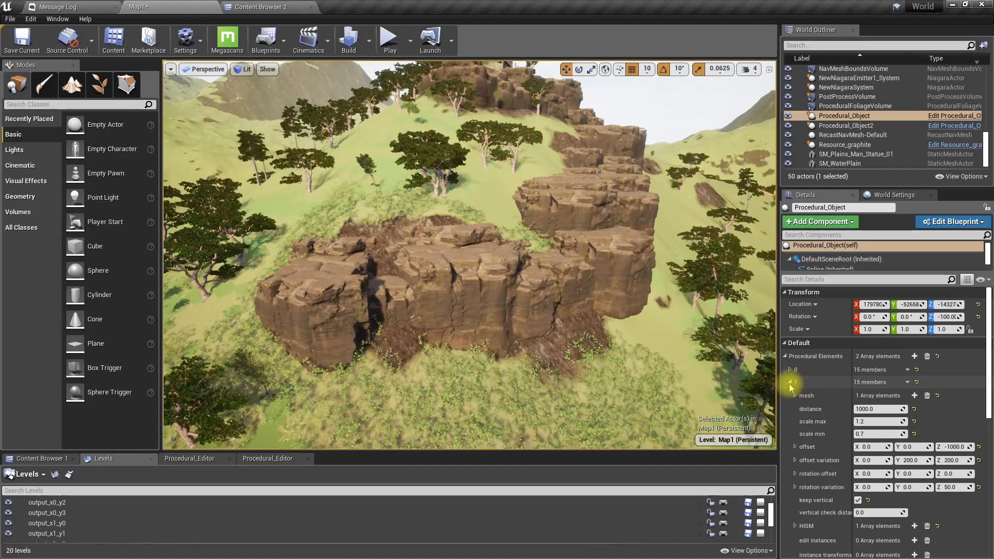
Step: Collapse element 1 and duplicate it to add a third row of cliffs
left_click(789, 382)
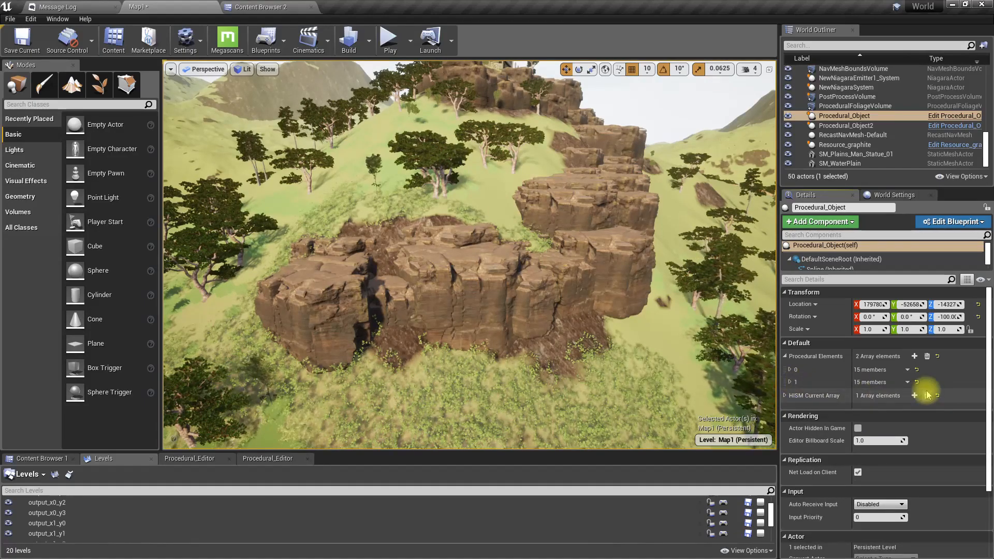
left_click(908, 383)
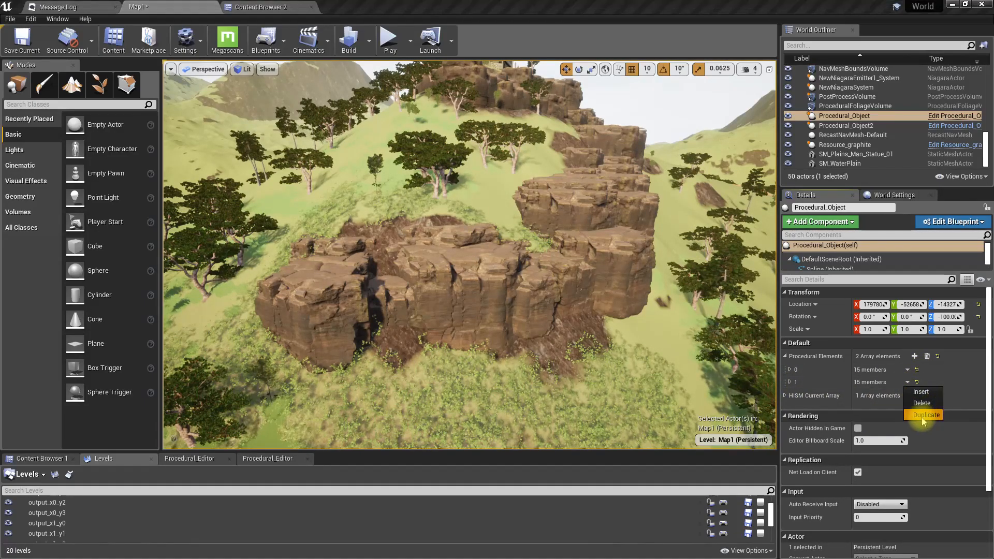
left_click(923, 420)
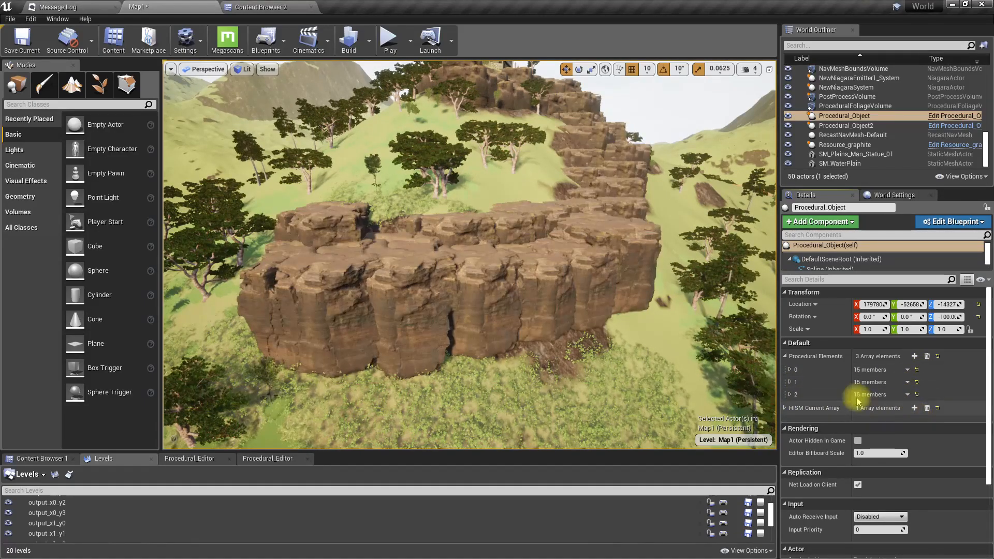
Step: Expand procedural element 2 and set its offset to 500 in Y and -1500 in Z
left_click(790, 394)
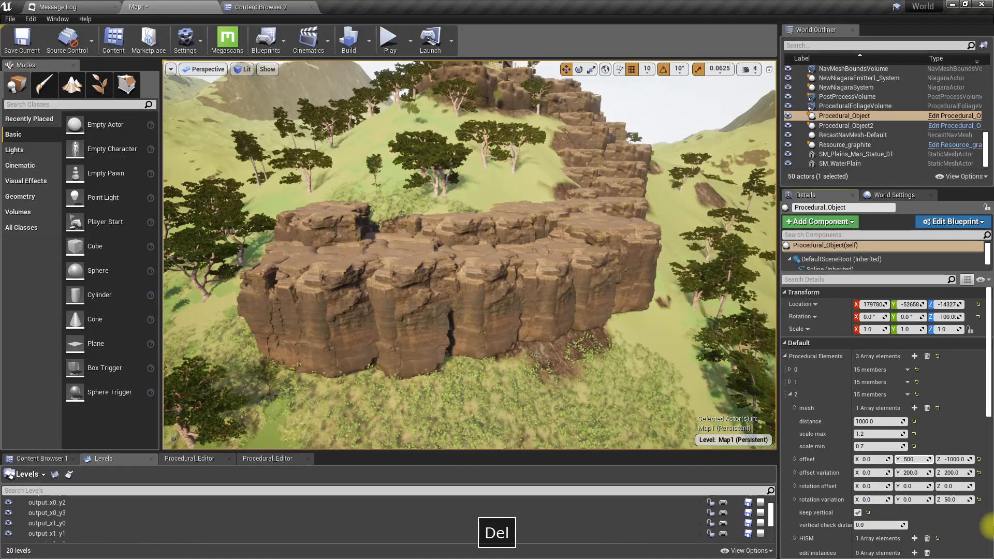
key("Return")
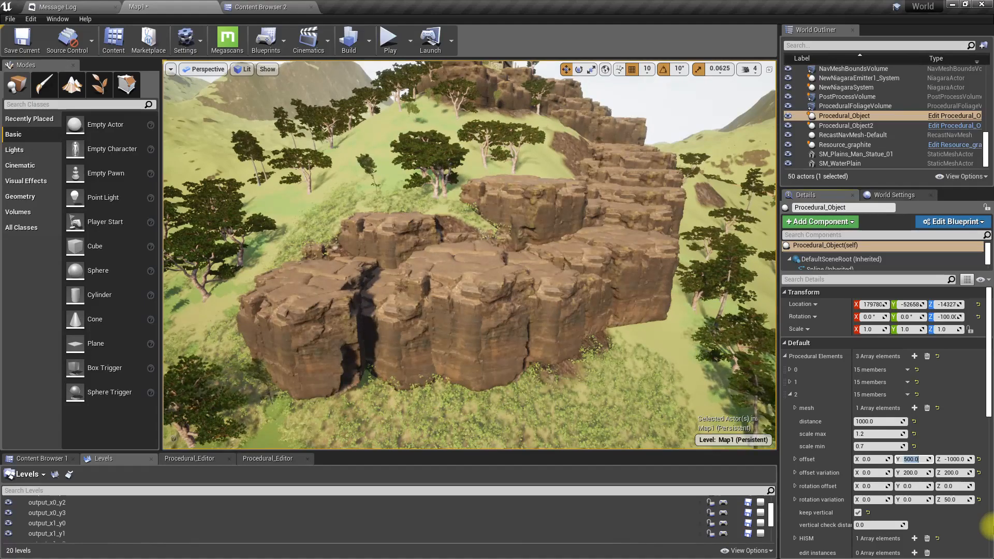
key("Tab")
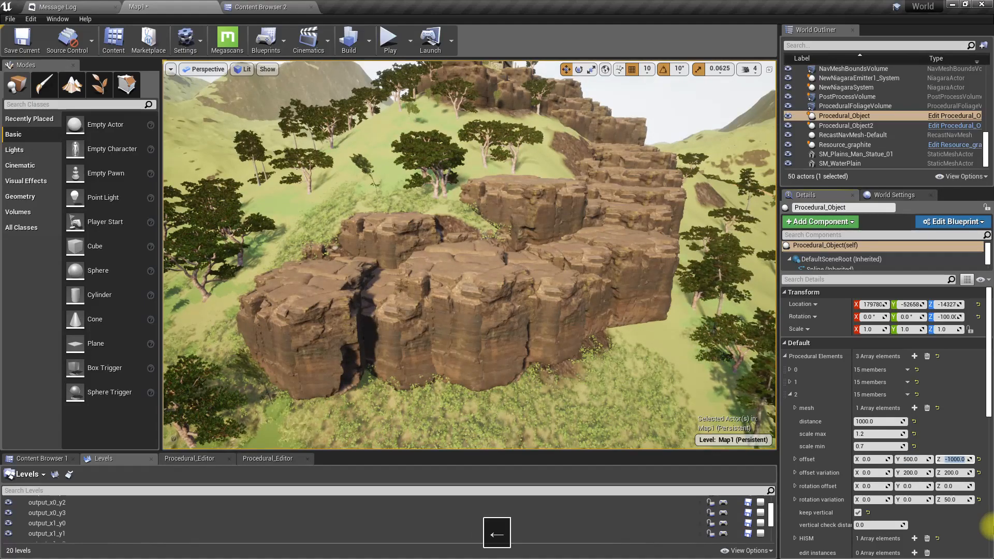
key("Delete")
type("5")
key("Return")
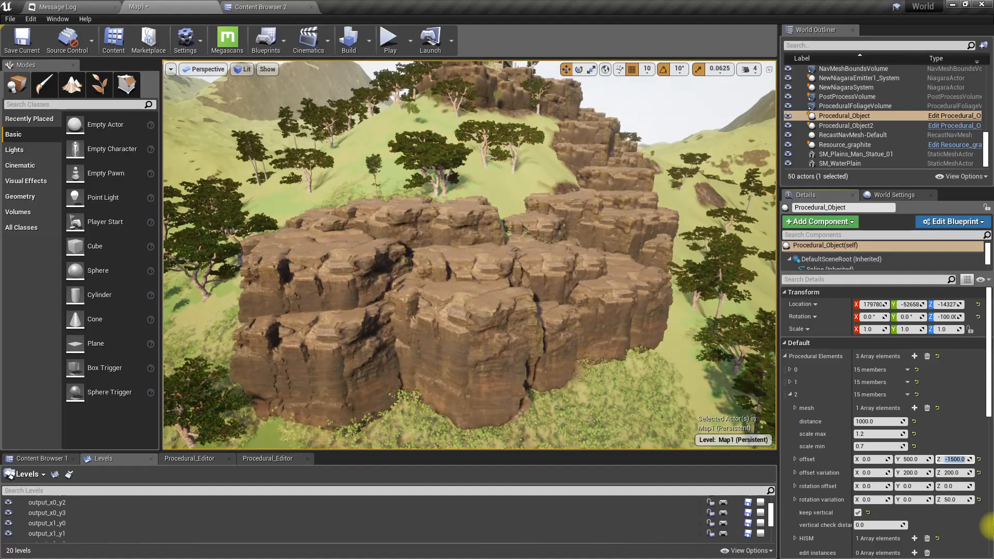
Step: Inspect the base of the cliff up close and set element 2's minimum scale to 0.9
right_click_drag(584, 316, 559, 319)
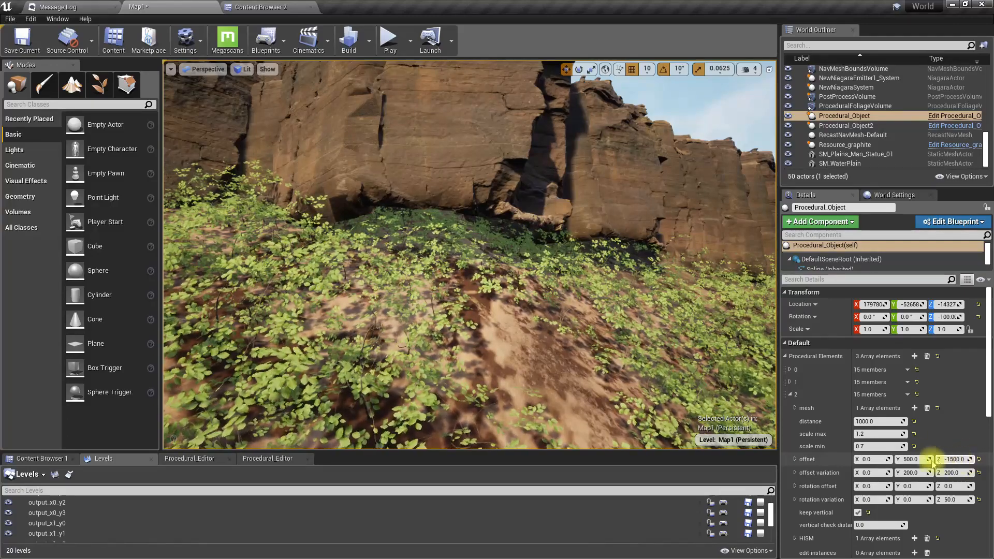
left_click(870, 446)
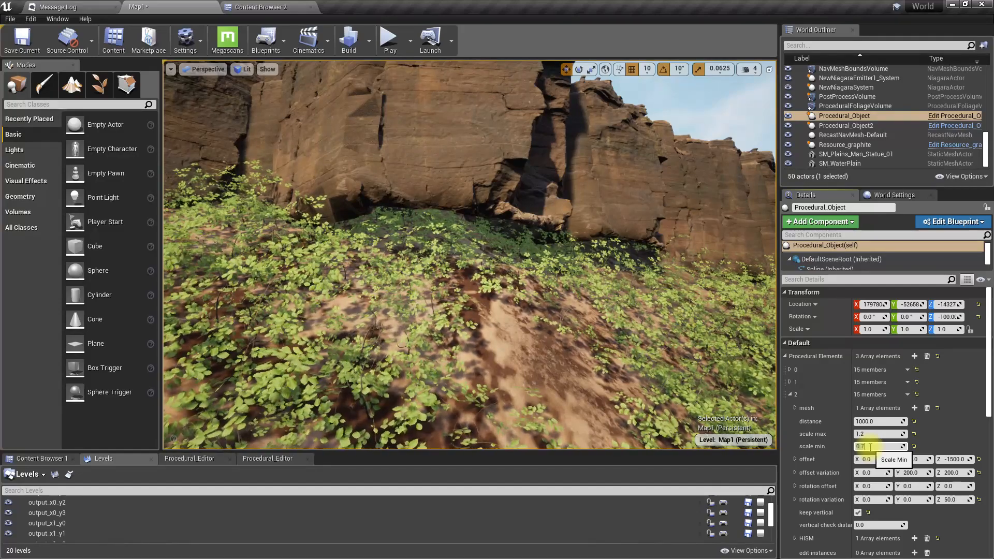
type("0.9")
key("Return")
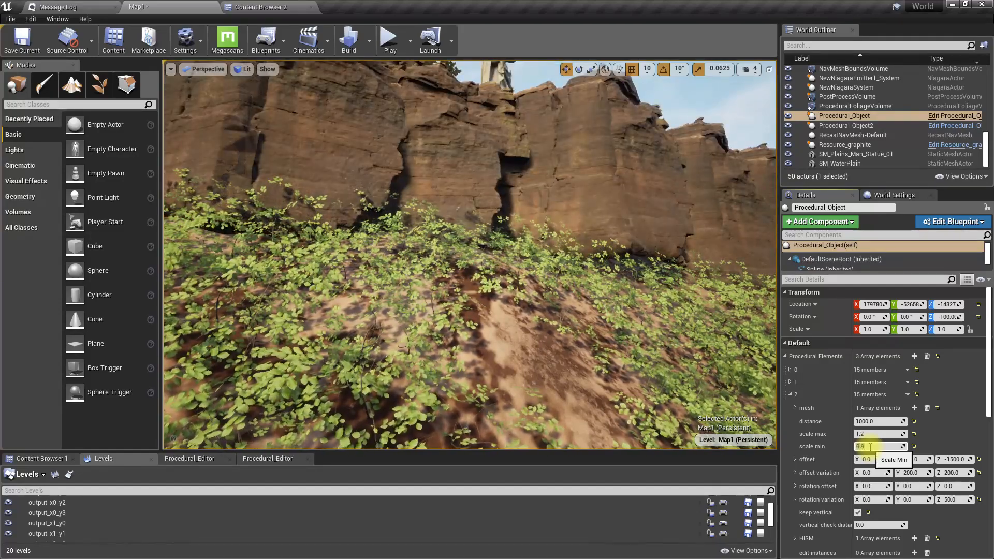
left_click(845, 445)
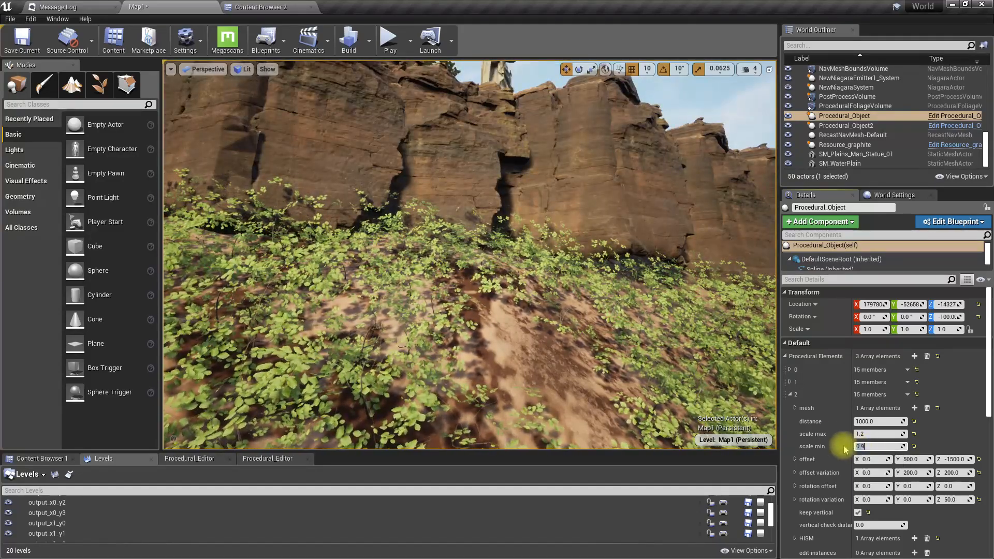
Step: Set element 2's Z offset to -2000 and review the layered cliff in the full-screen viewport
left_click(954, 459)
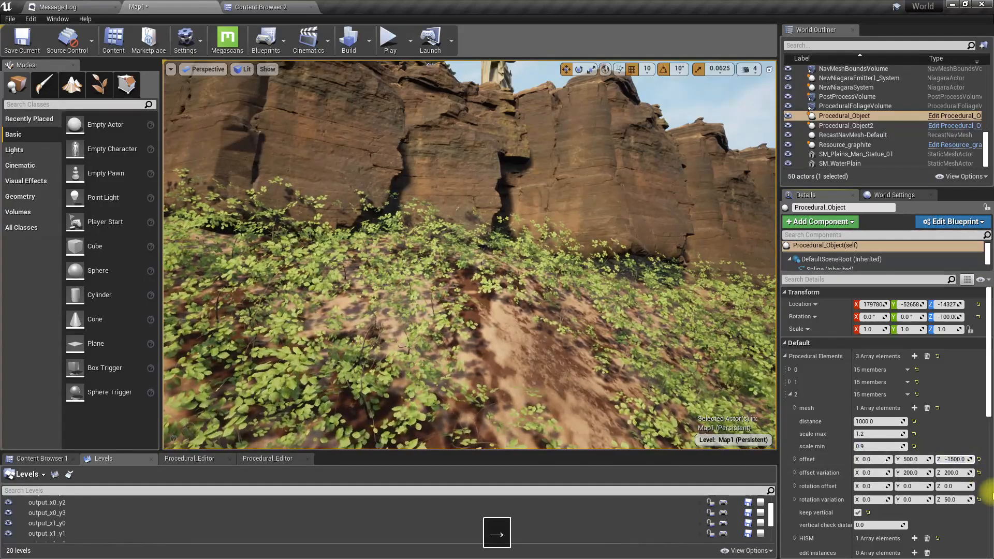
type("20")
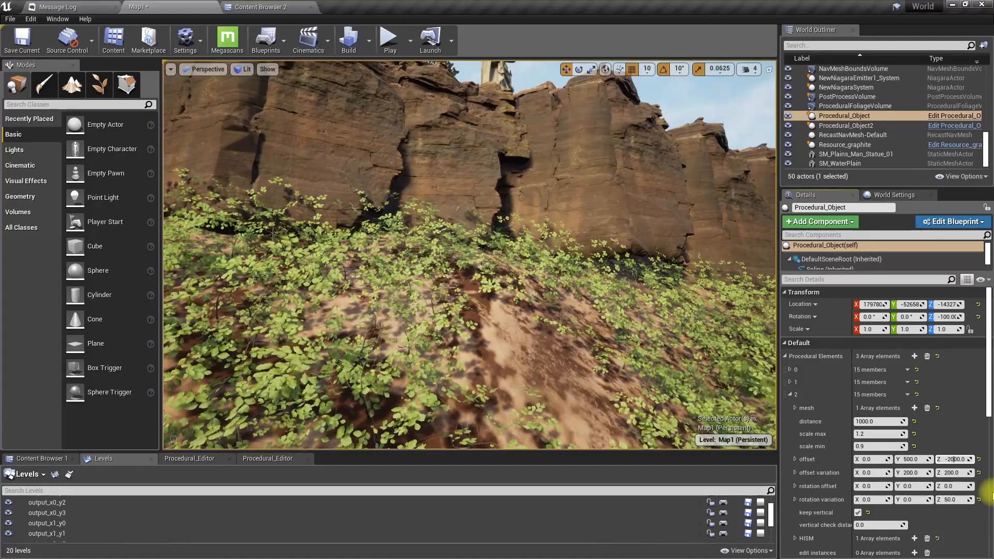
key("Return")
right_click_drag(580, 300, 450, 303)
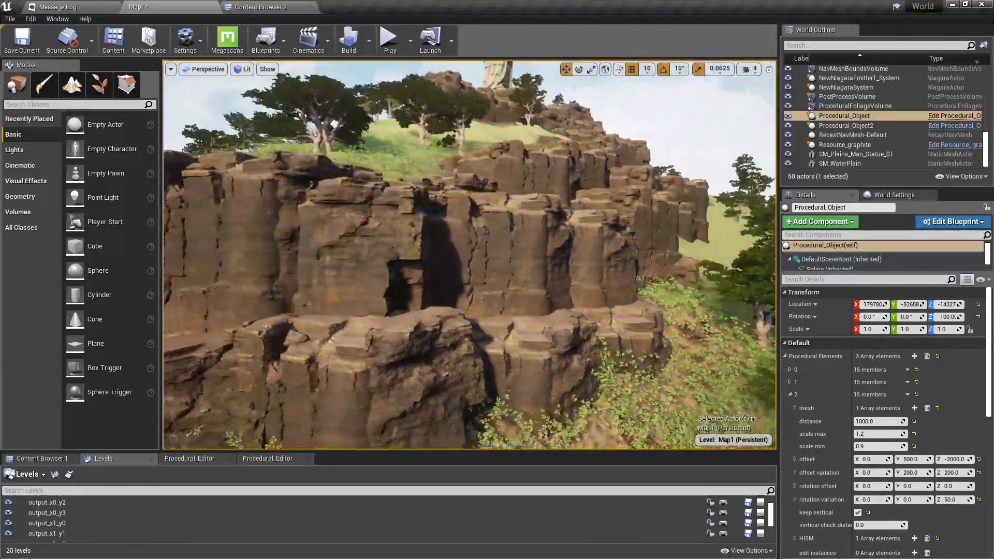
right_click_drag(466, 259, 486, 256)
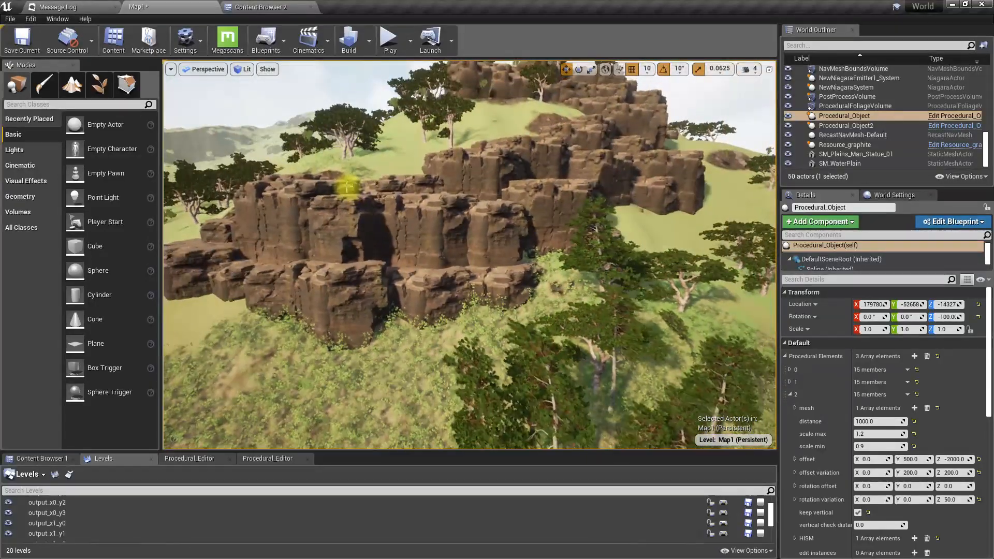
key("F11")
right_click_drag(346, 188, 373, 172)
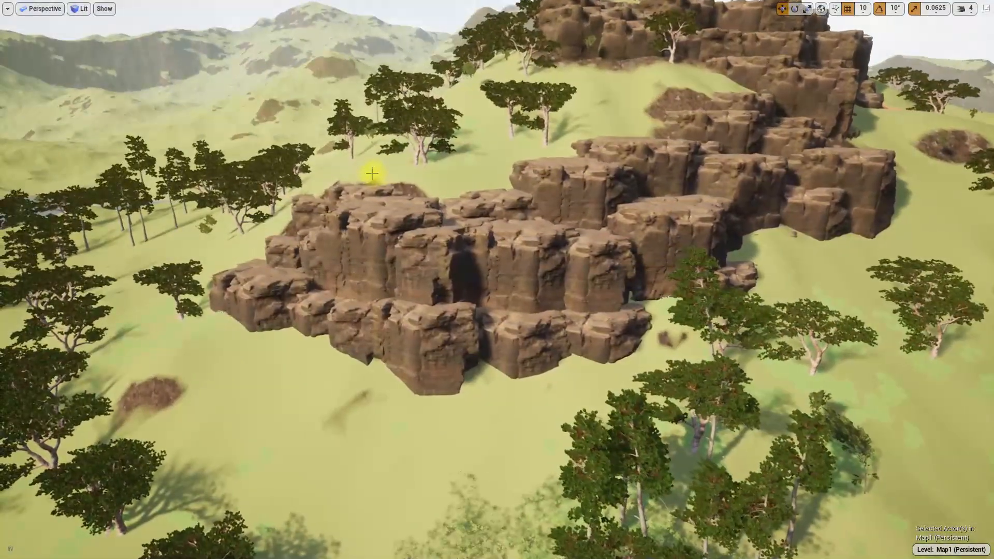
key("F11")
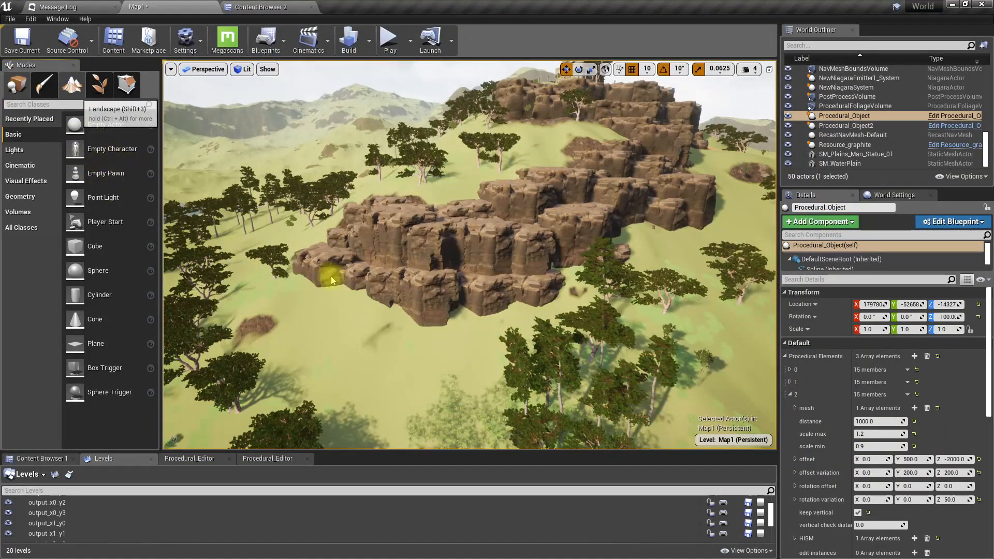
Step: Activate Landscape mode and save all changes
key("shift+3")
key("ctrl+shift+s")
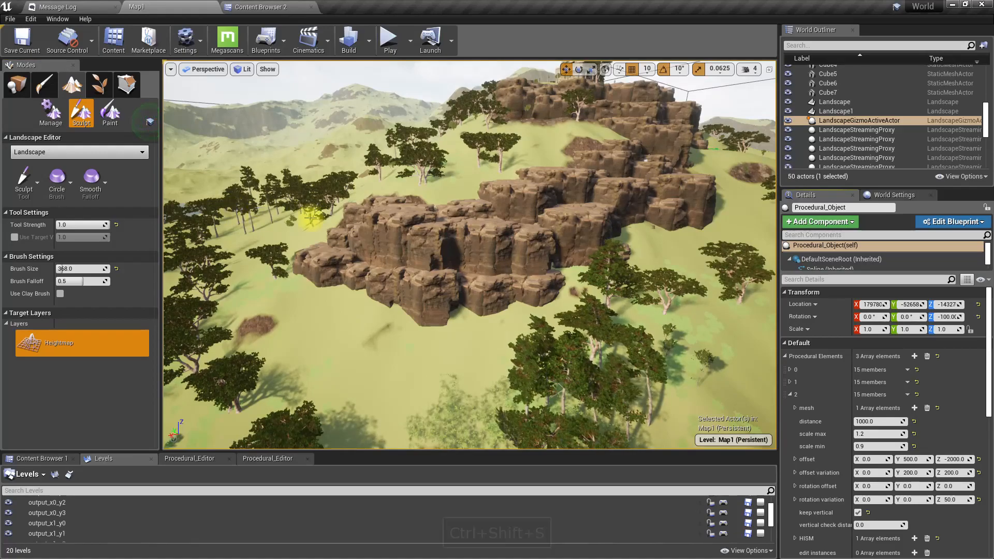
Step: Close the duplicate Procedural_Editor panel and show the remaining one
scroll(417, 255, "up", 6)
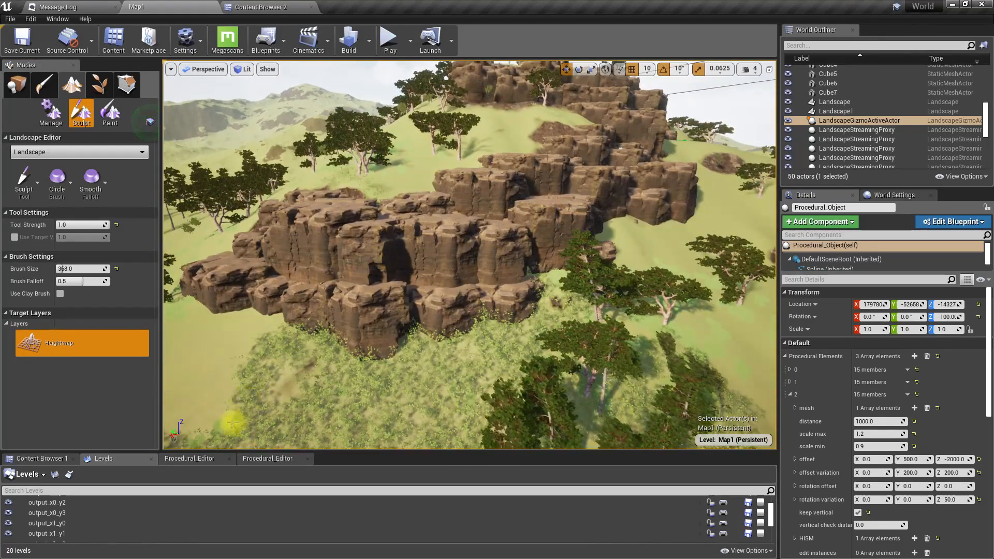
left_click(206, 459)
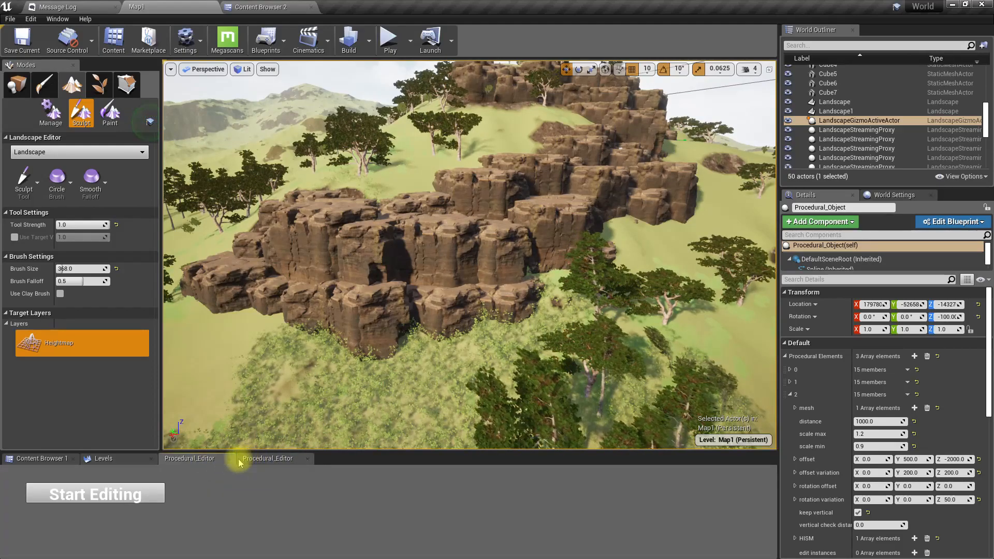
left_click(230, 459)
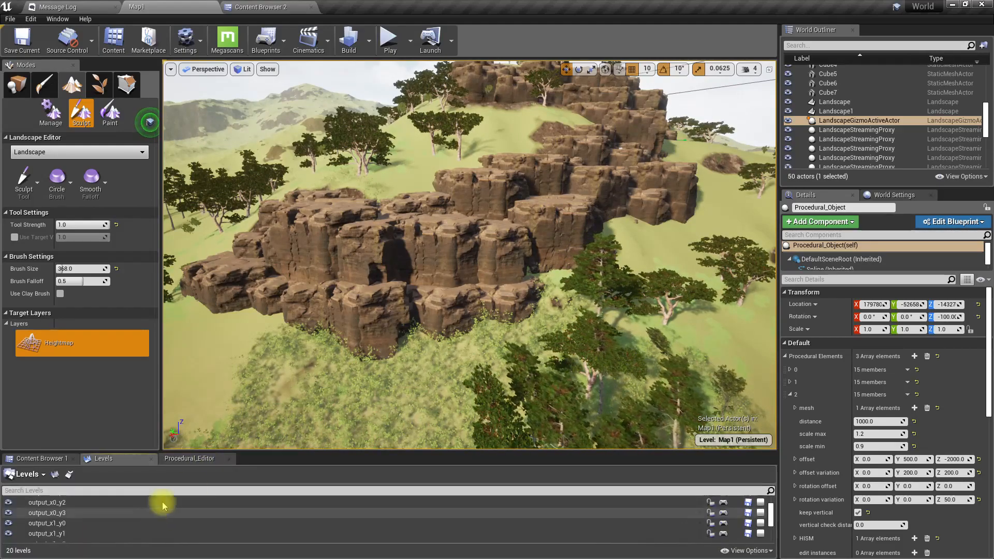
left_click(193, 459)
left_click(142, 498)
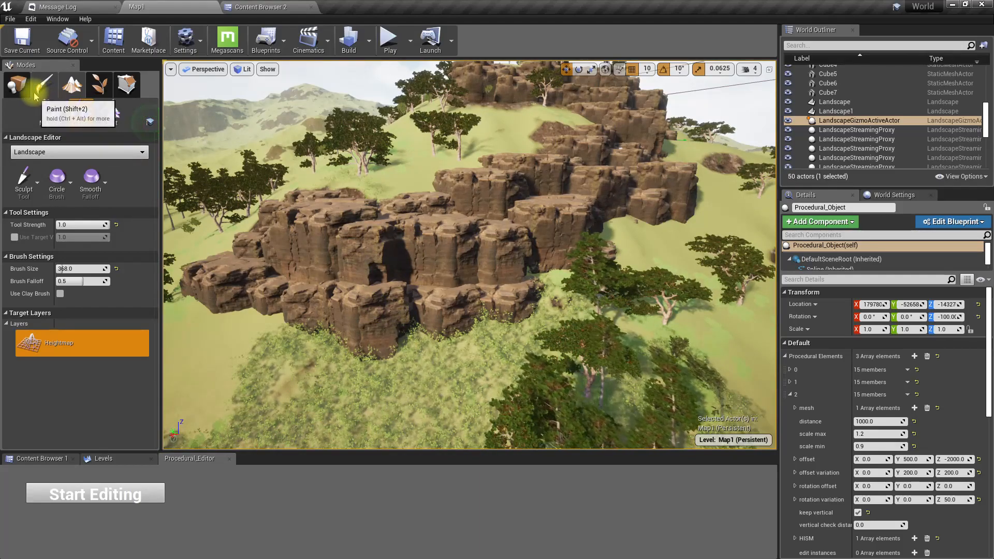
Step: Set up landscape painting on Landscape1 with target layer L1
right_click_drag(441, 323, 574, 279)
key("F11")
key("F11")
left_click(110, 112)
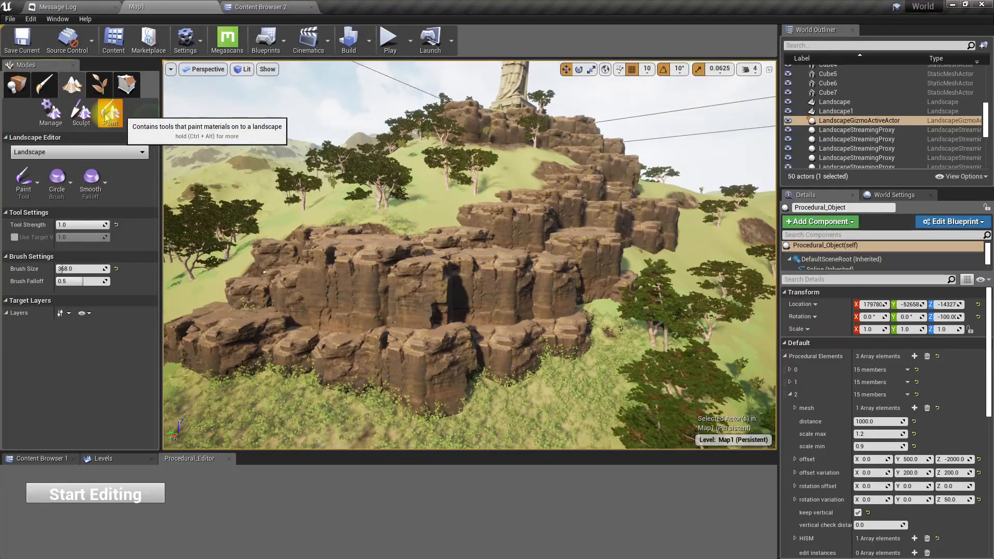
left_click(47, 152)
left_click(37, 176)
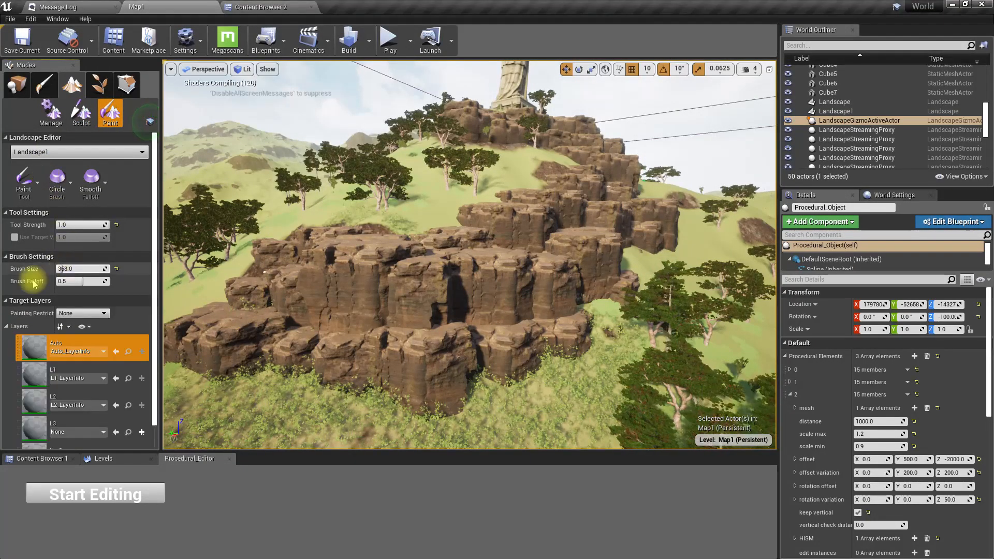
scroll(81, 341, "down", 1)
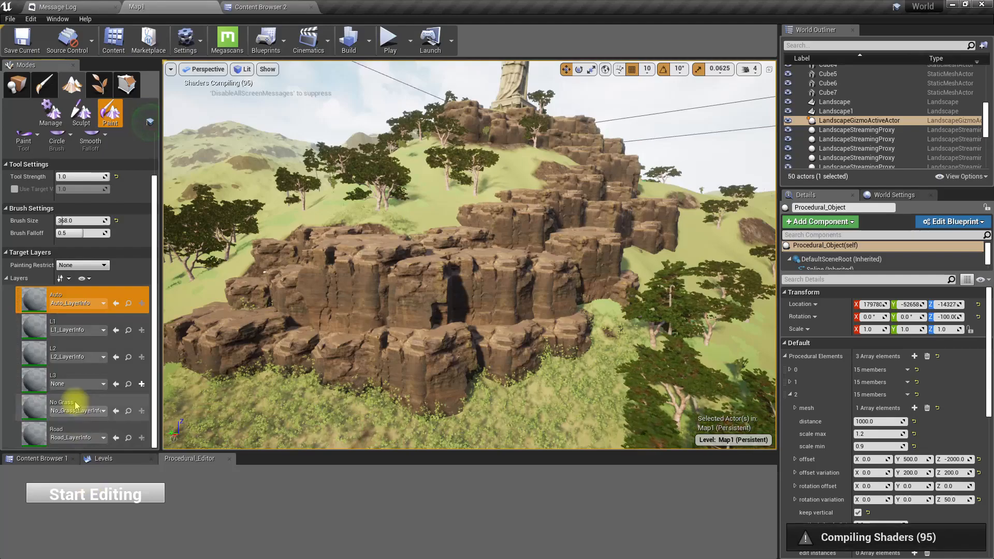
left_click(67, 322)
Step: Paint layer L1 on the ground along the front base of the cliff in the full-screen viewport
mouse_move(357, 383)
right_mouse_down()
mouse_move(394, 393)
mouse_move(380, 393)
mouse_move(344, 333)
right_mouse_up()
key("F11")
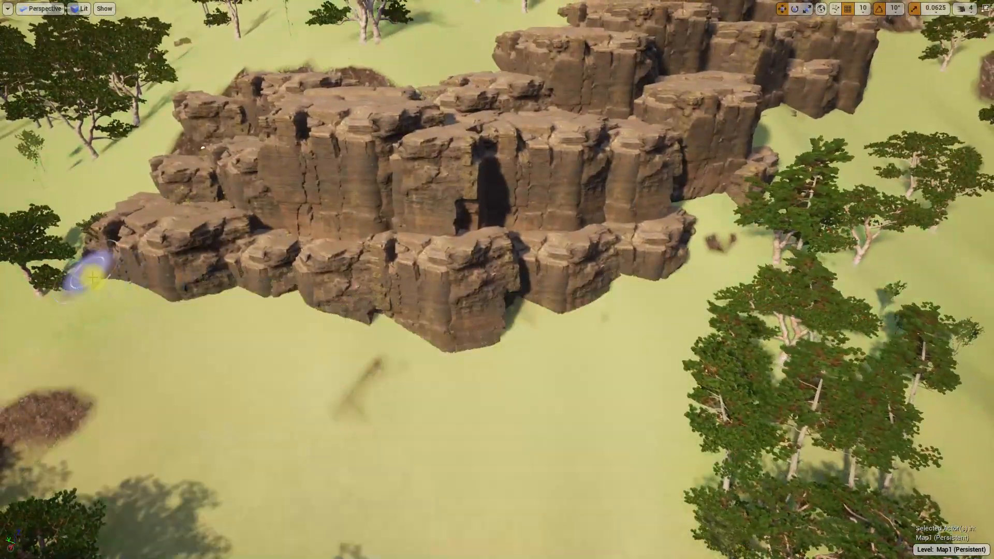
mouse_move(92, 278)
left_mouse_down()
mouse_move(173, 297)
mouse_move(233, 293)
mouse_move(431, 337)
mouse_move(496, 321)
mouse_move(492, 350)
mouse_move(421, 333)
left_mouse_up()
right_click_drag(422, 332, 473, 326)
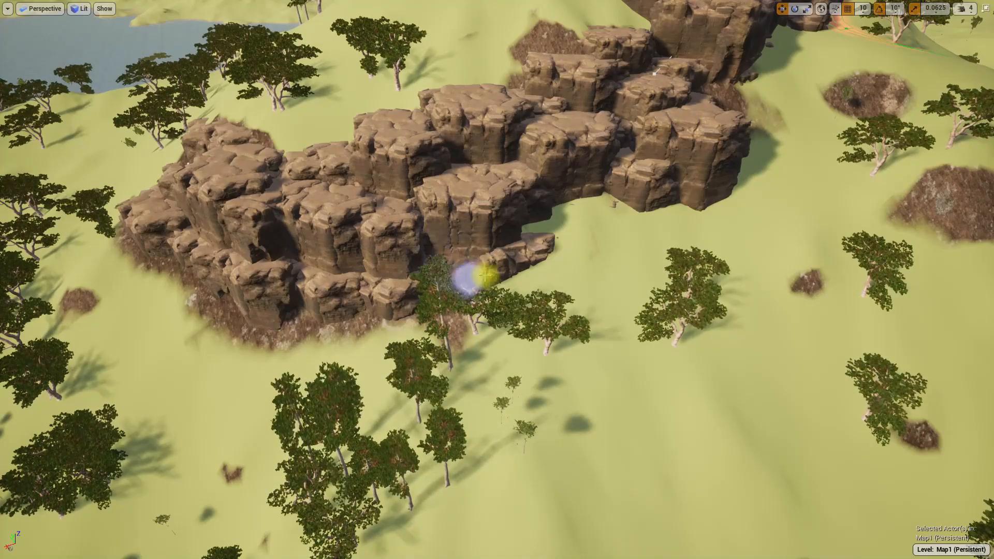
mouse_move(545, 271)
left_mouse_down()
mouse_move(550, 215)
mouse_move(628, 220)
mouse_move(526, 222)
mouse_move(697, 204)
left_mouse_up()
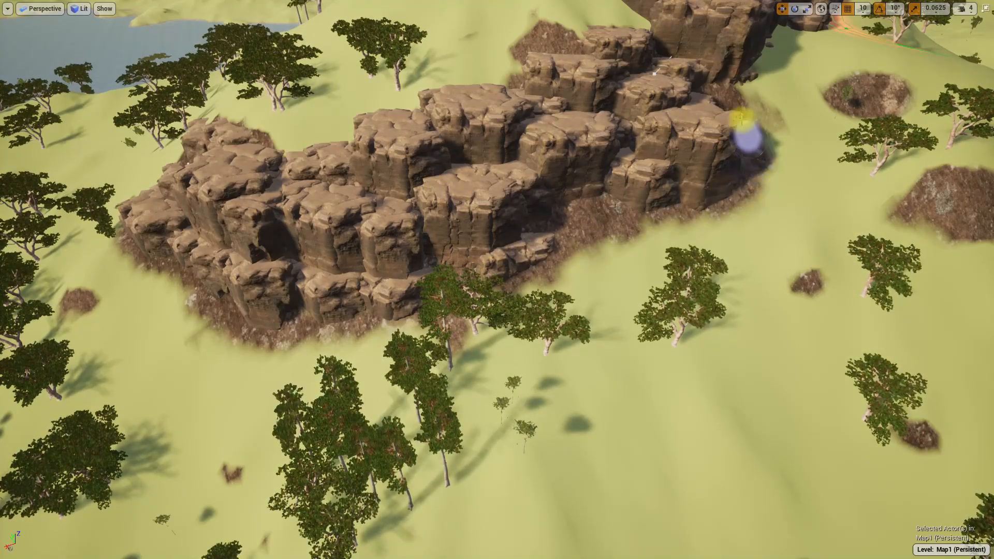
Step: Paint layer L1 on the ground along the rear and upper edge of the cliff
mouse_move(759, 63)
right_mouse_down()
mouse_move(779, 34)
mouse_move(666, 160)
right_mouse_up()
right_click_drag(523, 220, 445, 290)
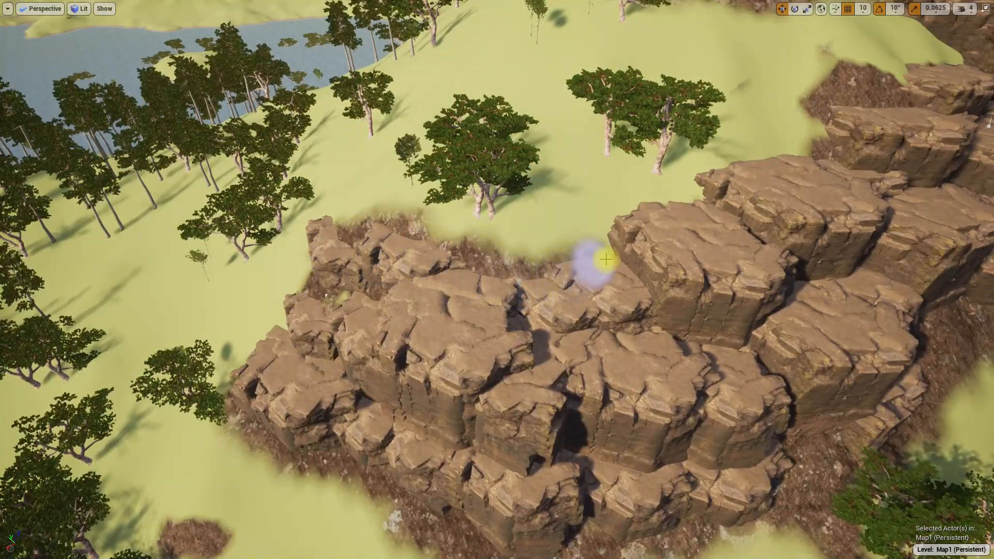
mouse_move(606, 269)
right_mouse_down()
mouse_move(632, 377)
mouse_move(616, 375)
right_mouse_up()
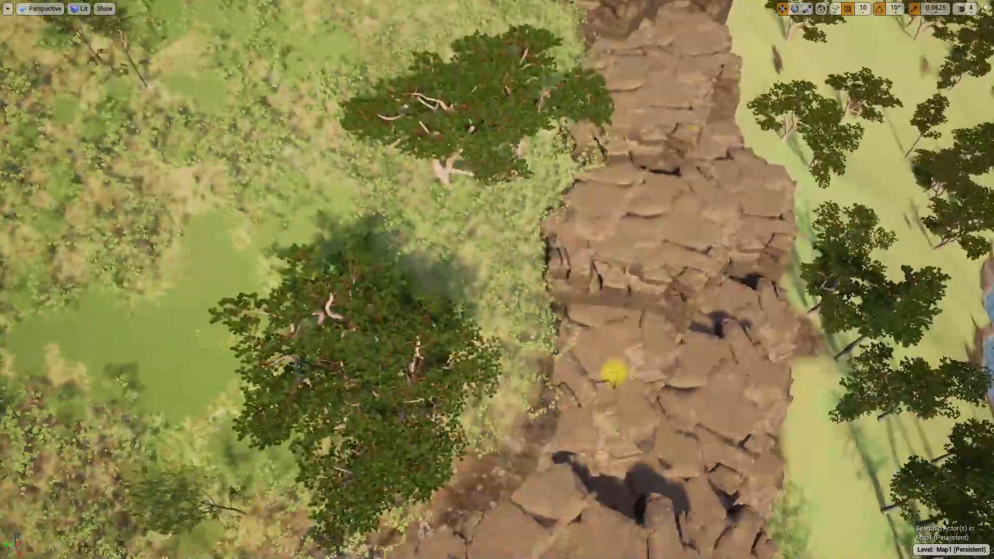
left_click_drag(616, 375, 557, 302)
right_click_drag(584, 178, 417, 200)
right_click_drag(412, 320, 396, 368)
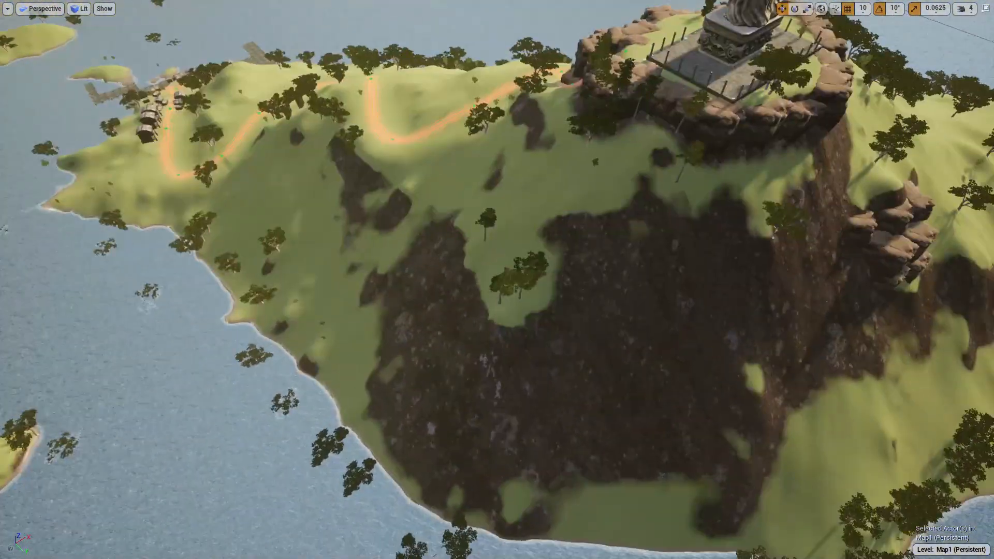
right_click_drag(497, 280, 526, 317)
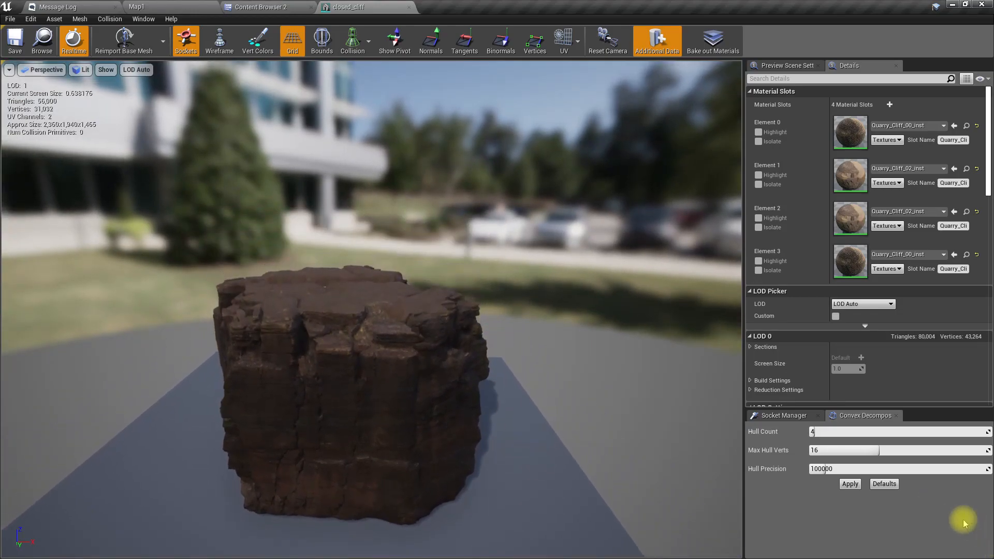
Step: Generate convex collision for the closed_cliff mesh with hull count 4, max hull verts 16 and hull precision 100000
left_click(848, 484)
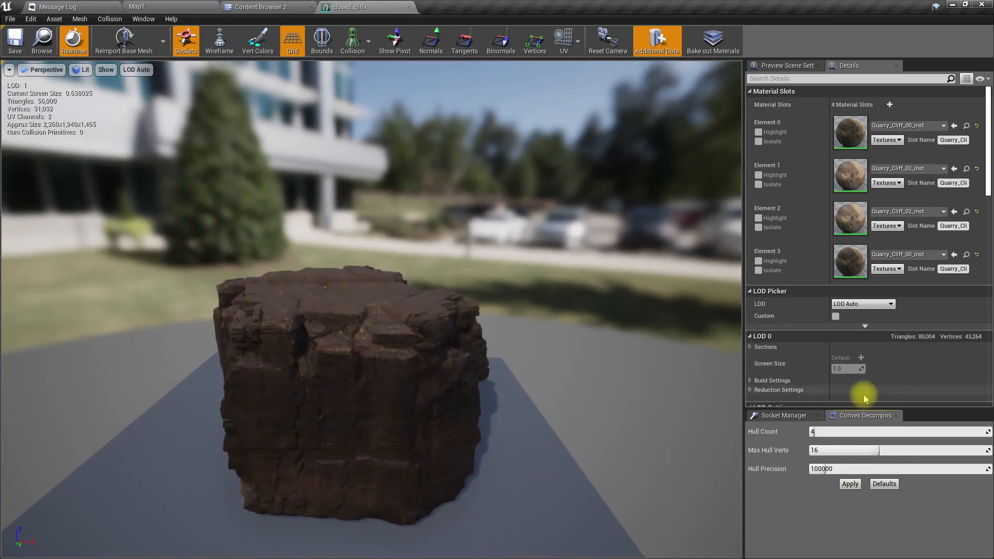
left_click_drag(439, 428, 239, 110)
Step: Return to Map1 and play-test the level, running the character along the cliff top beside the statue platform
left_click(184, 5)
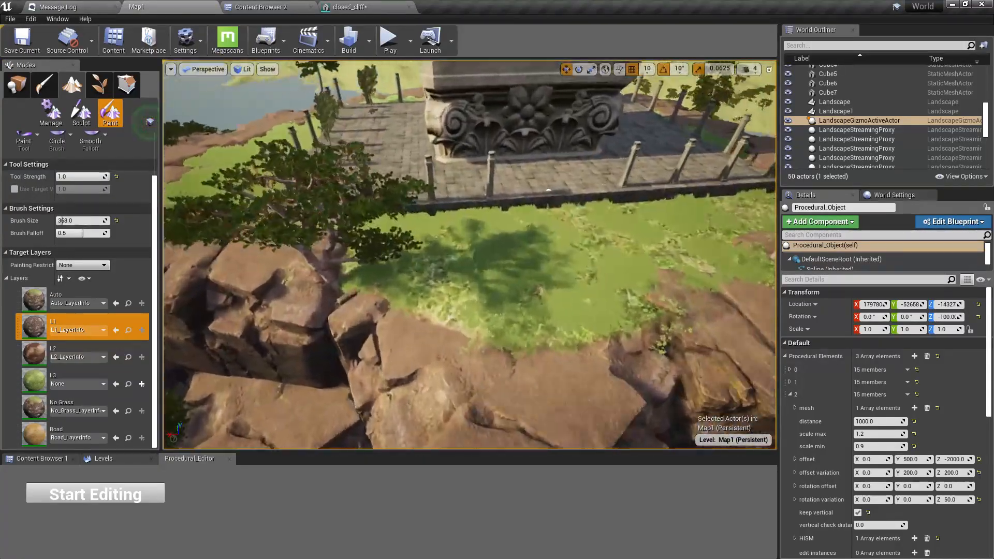
right_click_drag(469, 253, 497, 254)
mouse_move(430, 242)
right_mouse_down()
mouse_move(444, 233)
mouse_move(430, 242)
right_mouse_up()
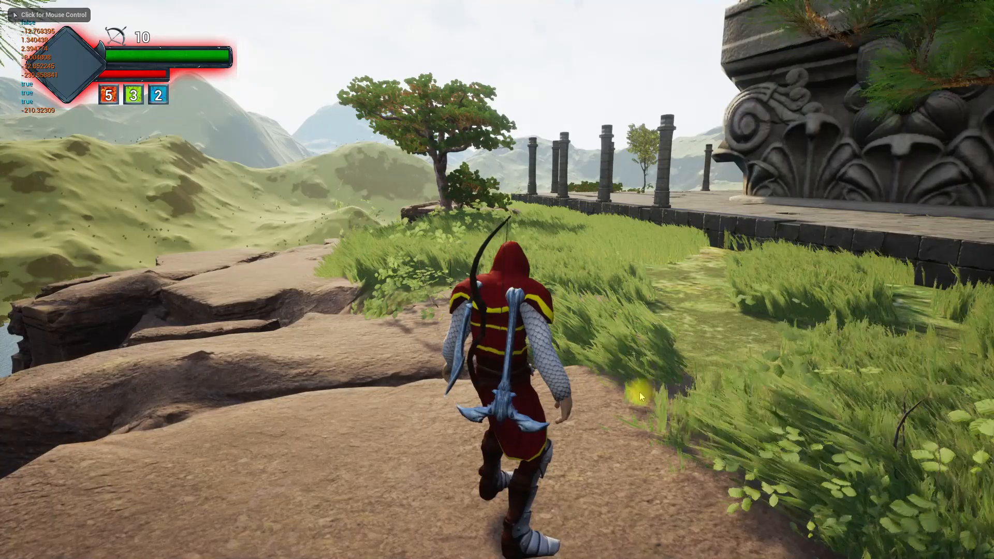
key("w")
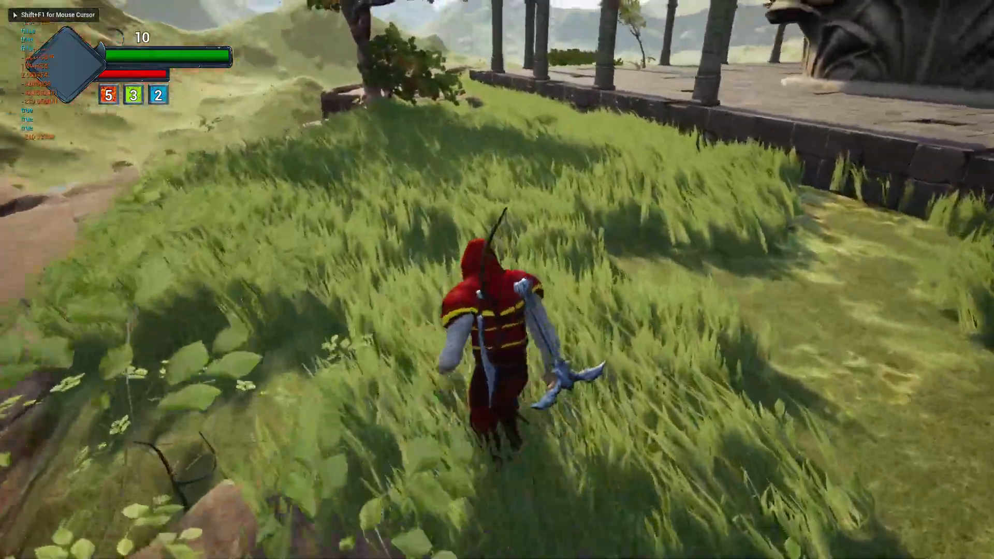
key("w")
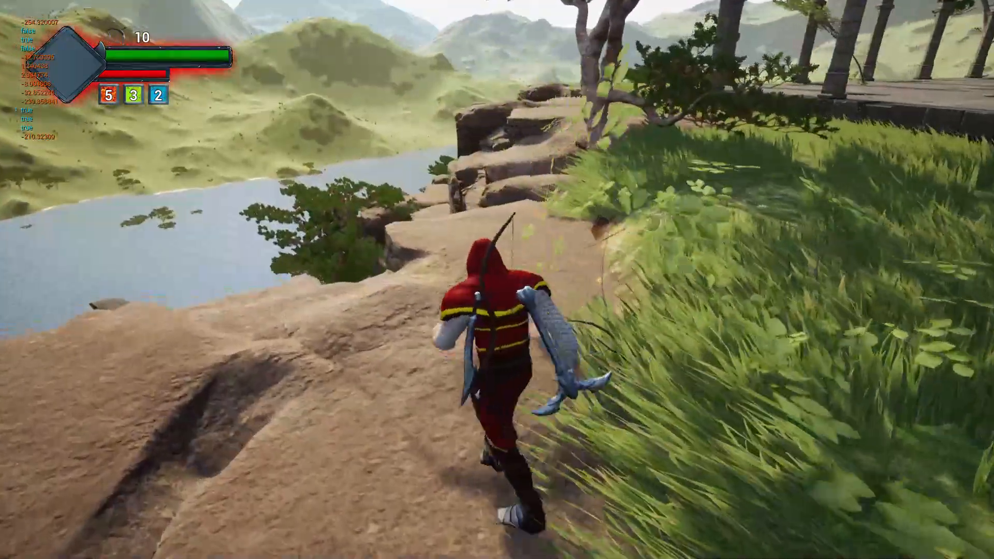
key("w")
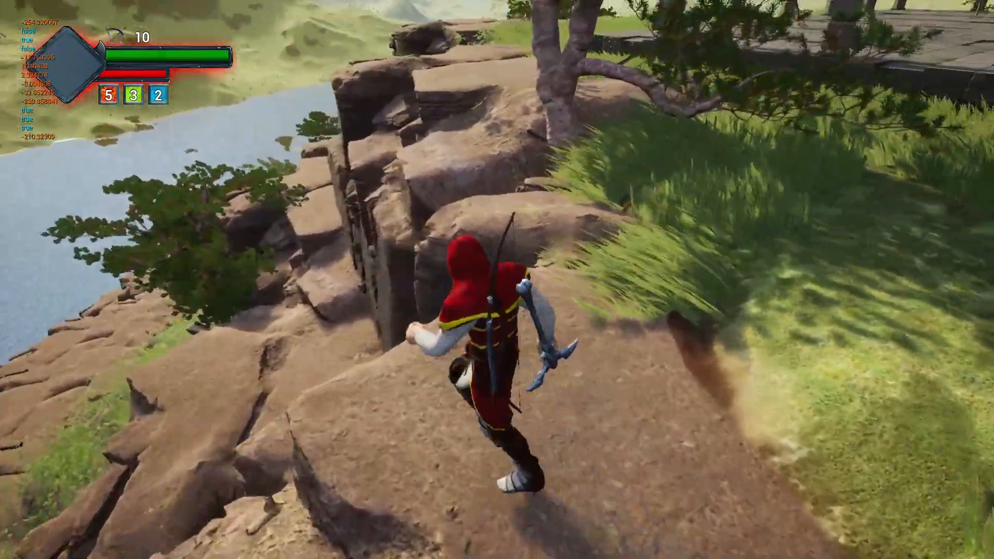
Step: Run the character past the statue platform and across the lower rock ledges to test walking on the cliff
key("w")
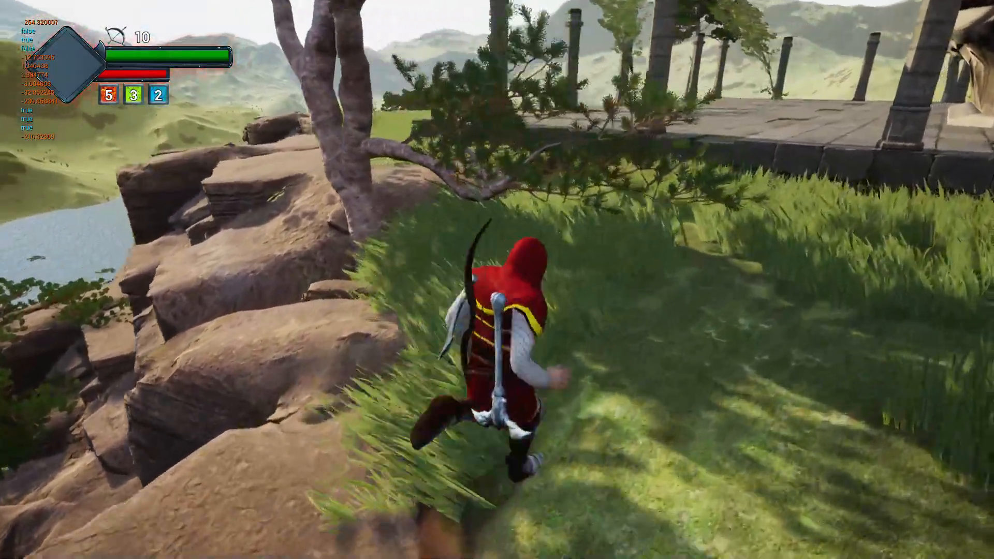
key("w")
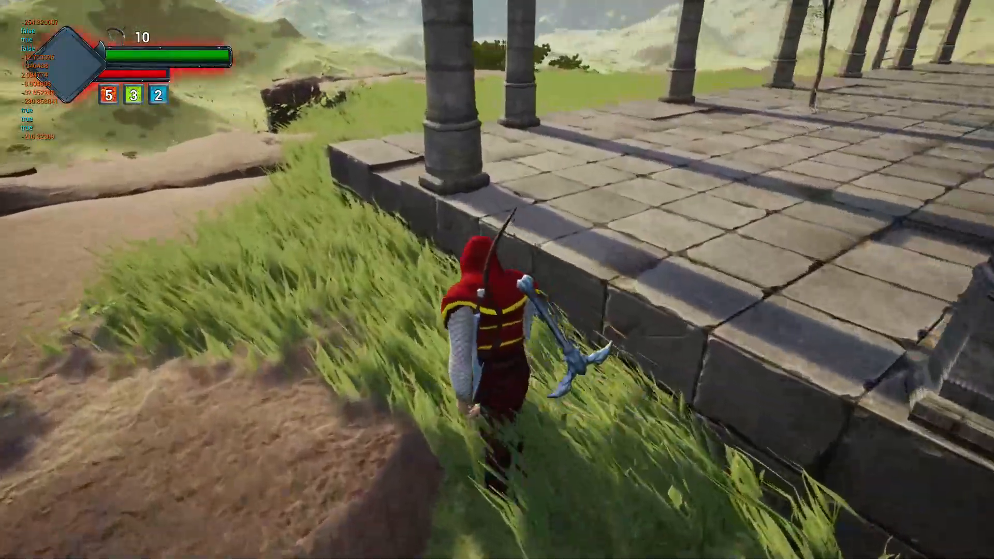
key("w")
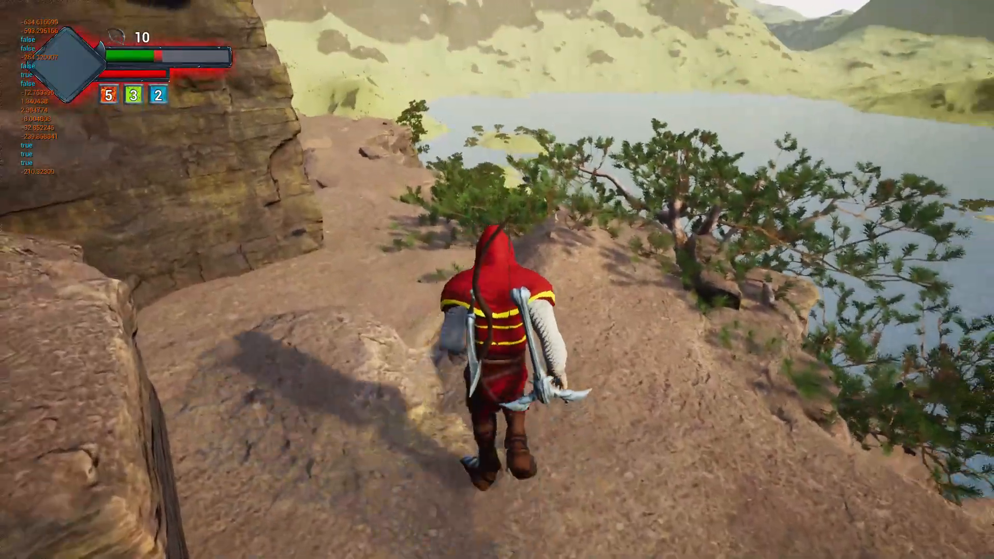
key("w")
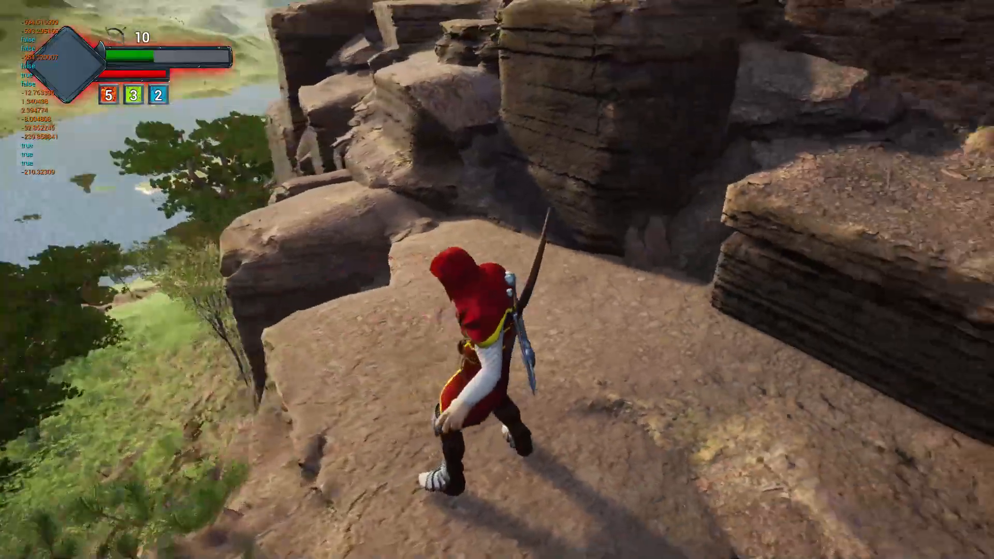
key("w")
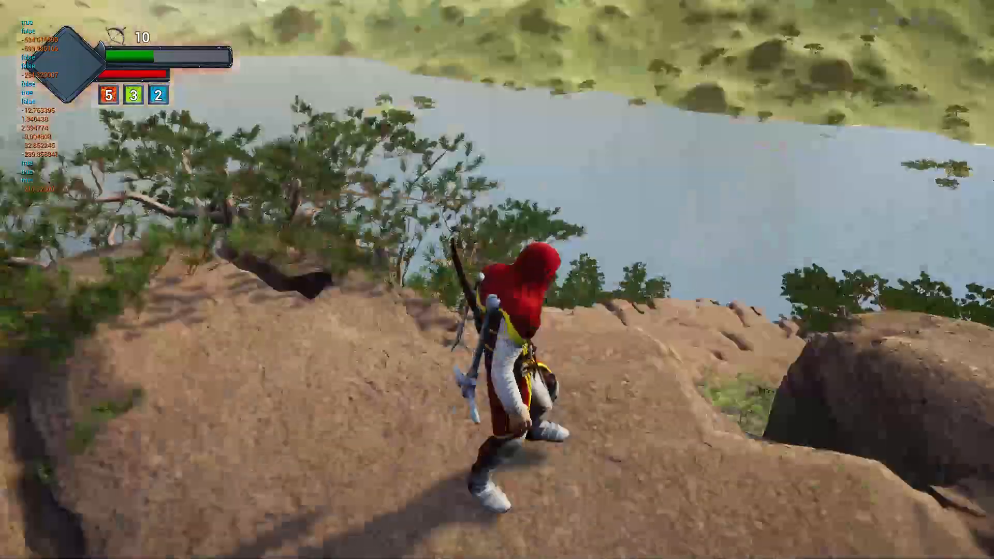
key("w")
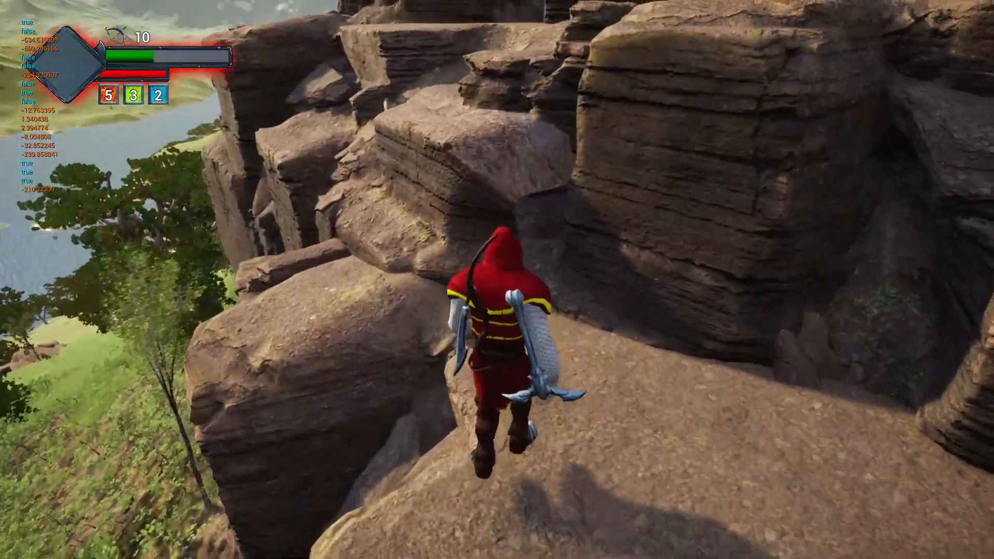
key("w")
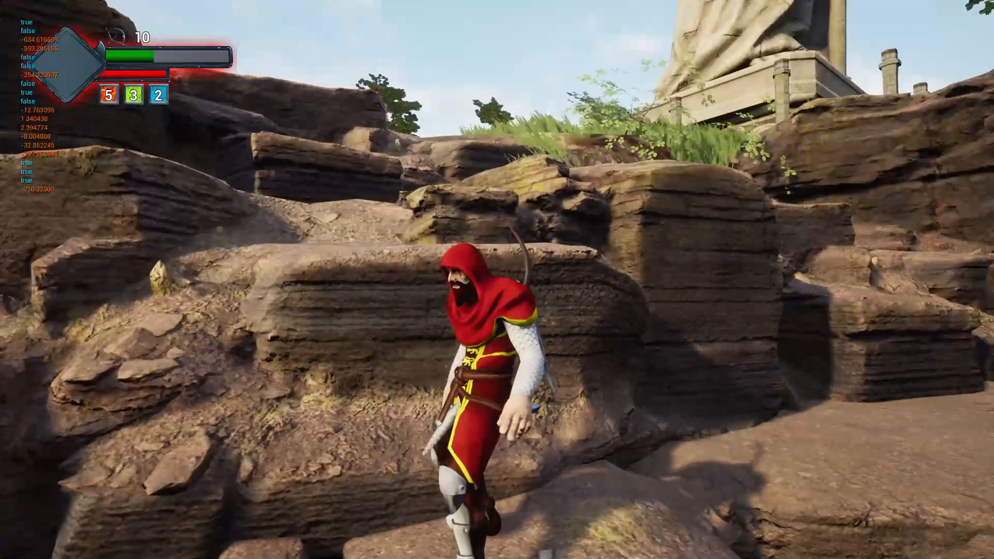
Step: Enable the debug camera, hide its text overlay, and fly backwards to view the whole cliff and statue from afar
key("grave")
key("Up")
key("Up")
key("Return")
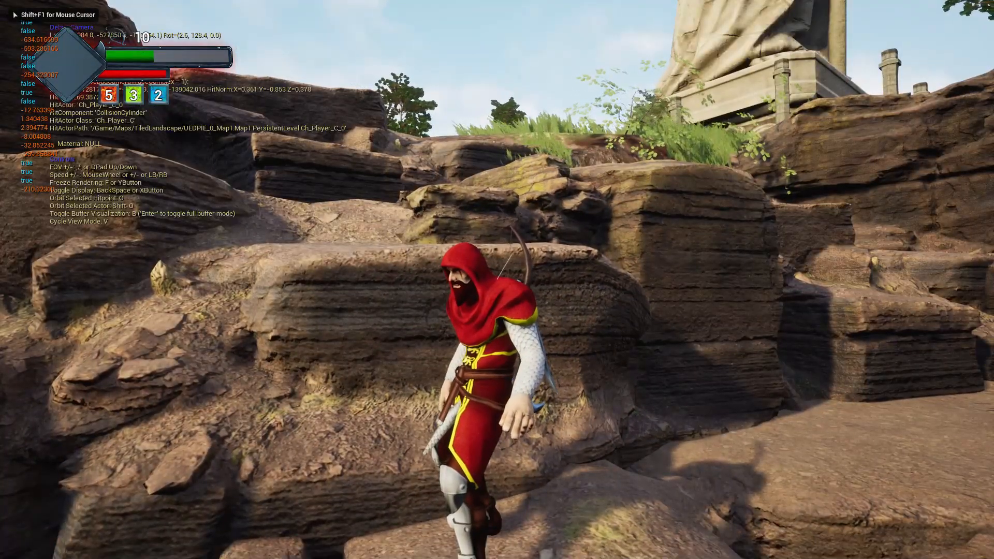
key("BackSpace")
key("s")
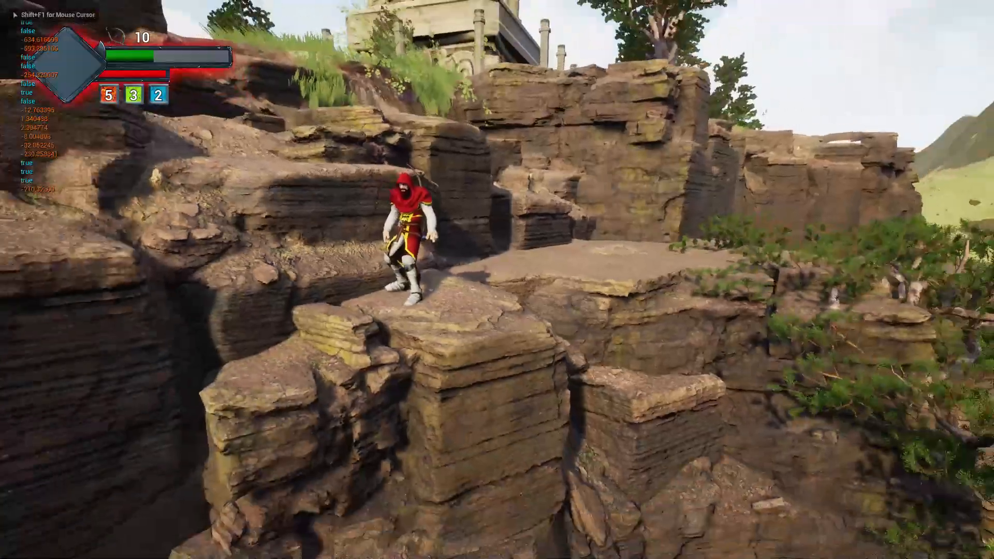
key("s")
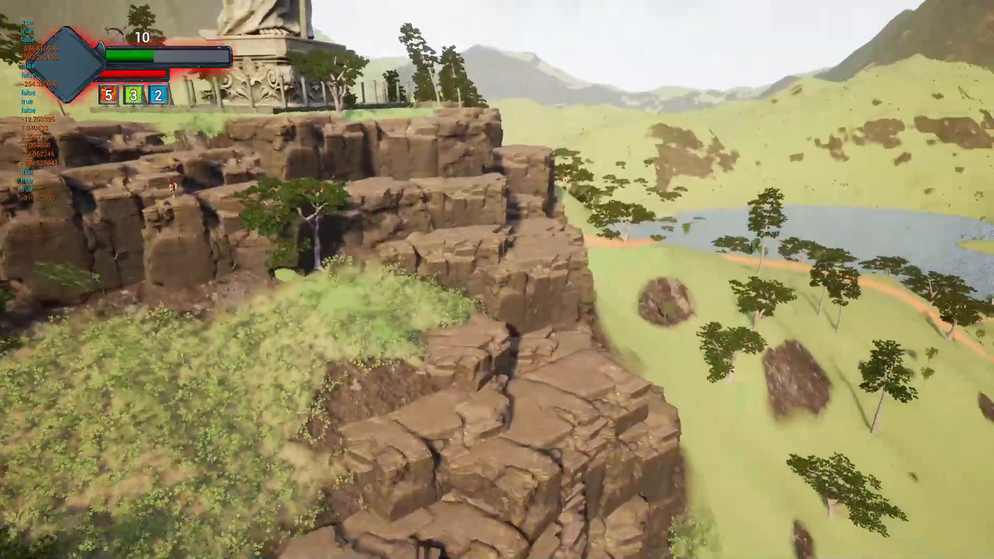
key("s")
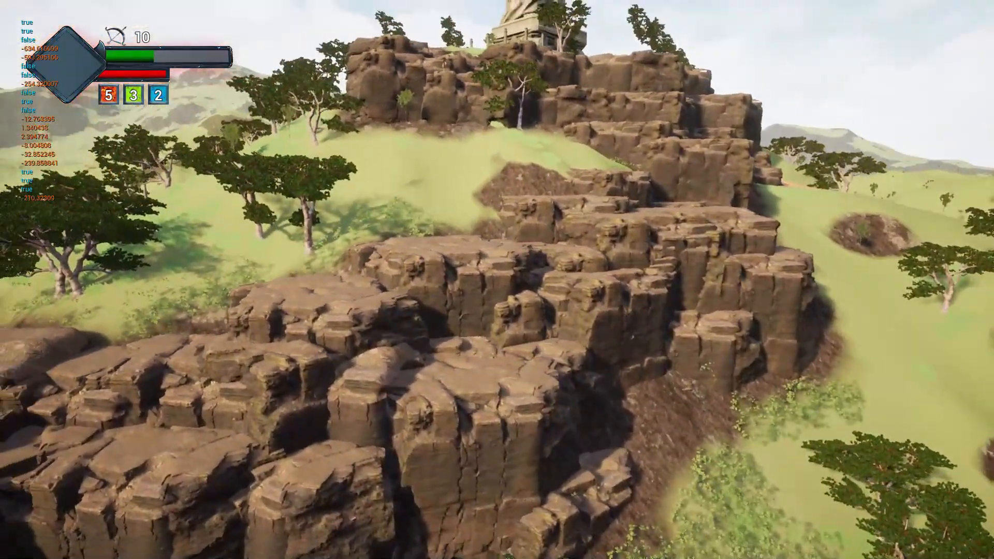
key("s")
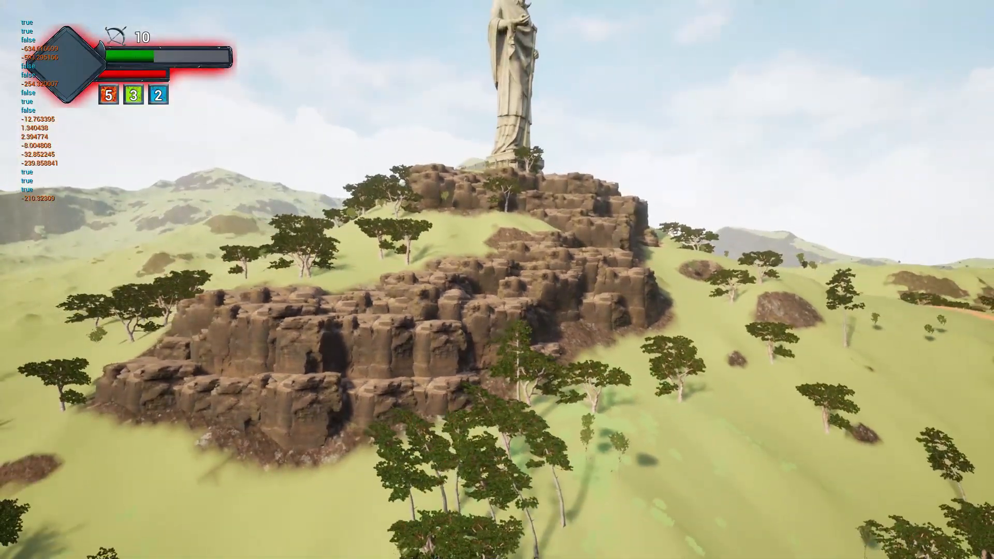
key("s")
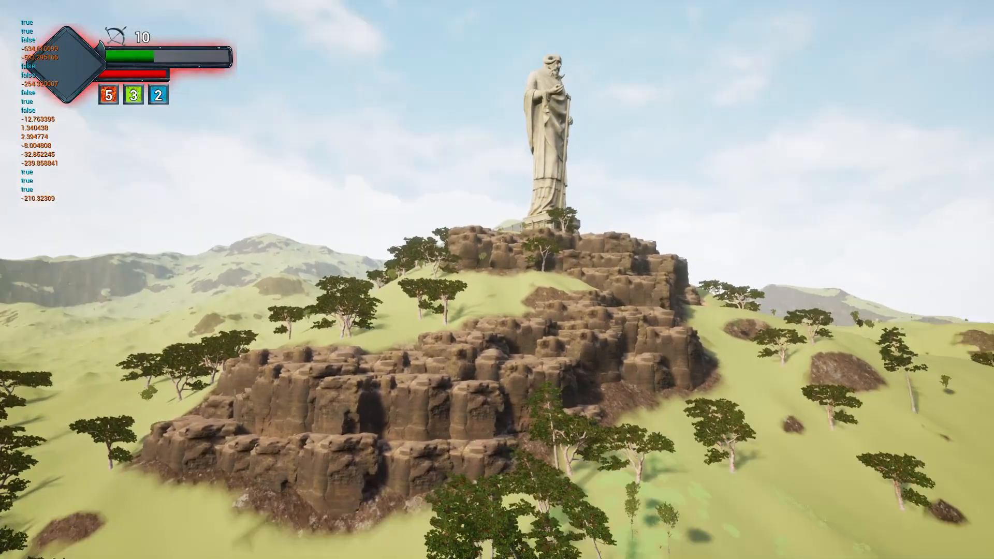
key("shift+F1")
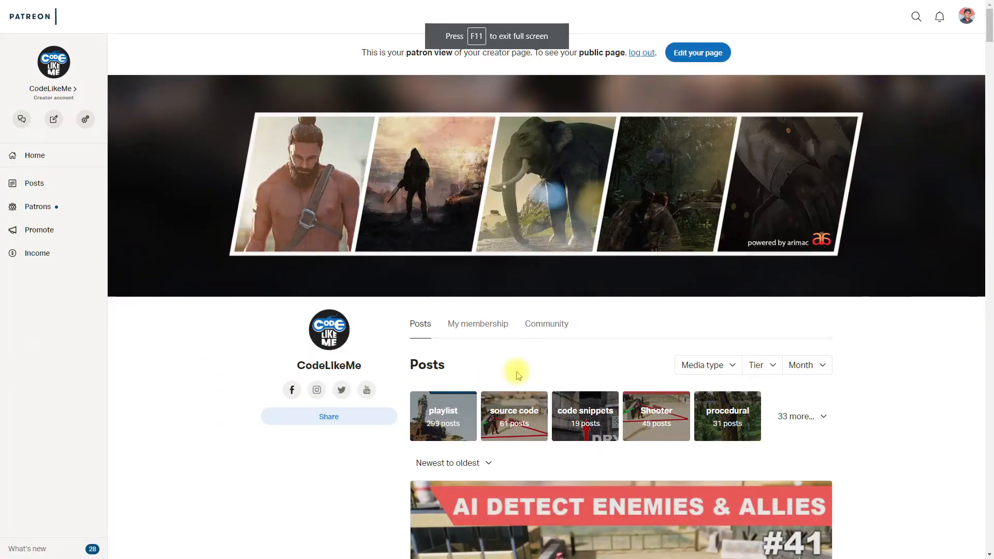
Step: Look through the posts on the CodeLikeMe Patreon page, including the cliff placement tutorial and the shooter project files
scroll(517, 373, "down", 3)
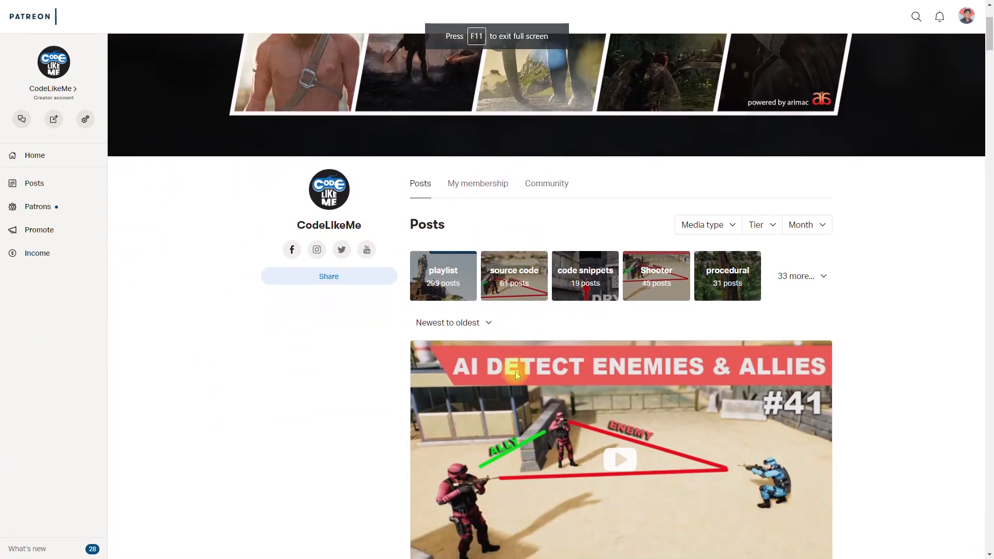
scroll(530, 362, "down", 5)
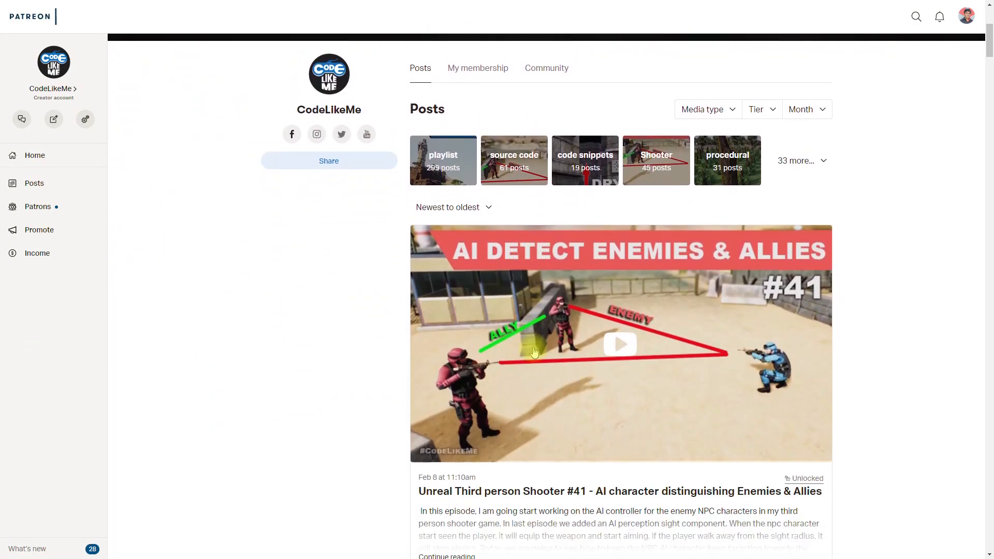
scroll(537, 347, "up", 6)
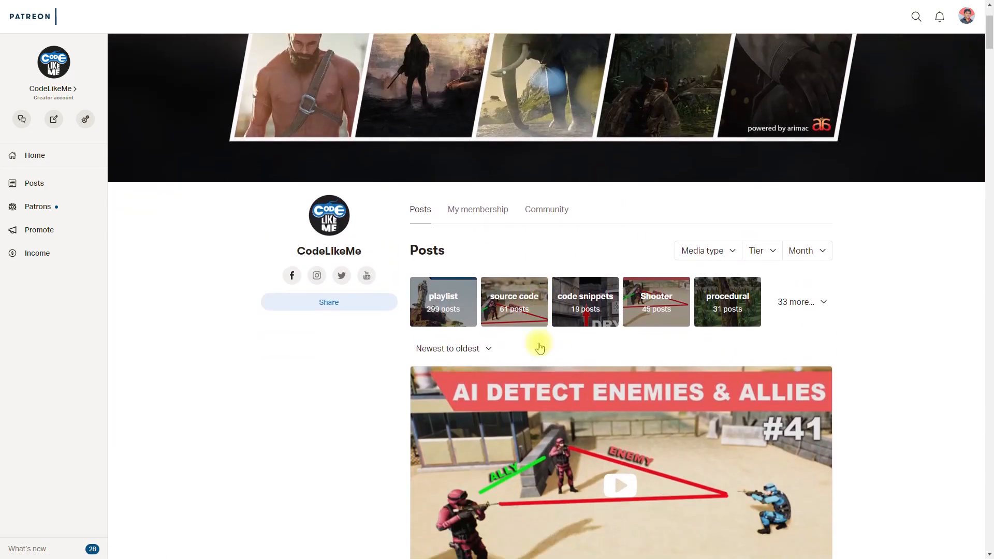
scroll(540, 348, "down", 6)
scroll(538, 346, "down", 8)
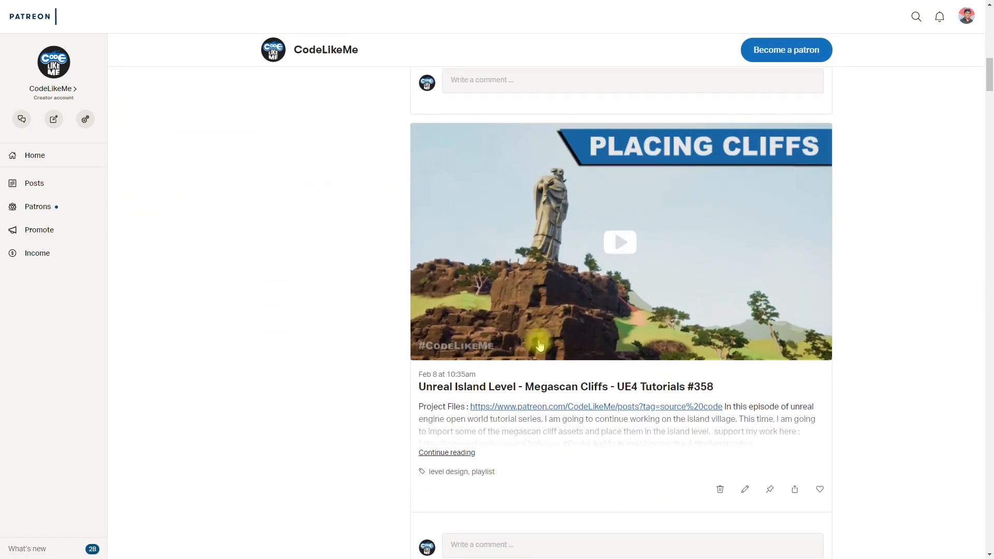
scroll(535, 326, "down", 9)
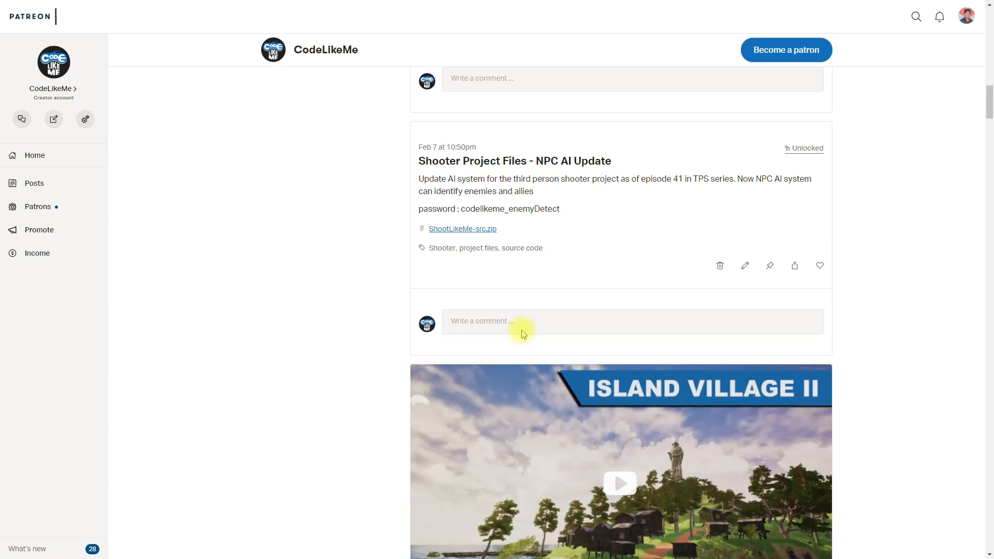
scroll(523, 332, "up", 10)
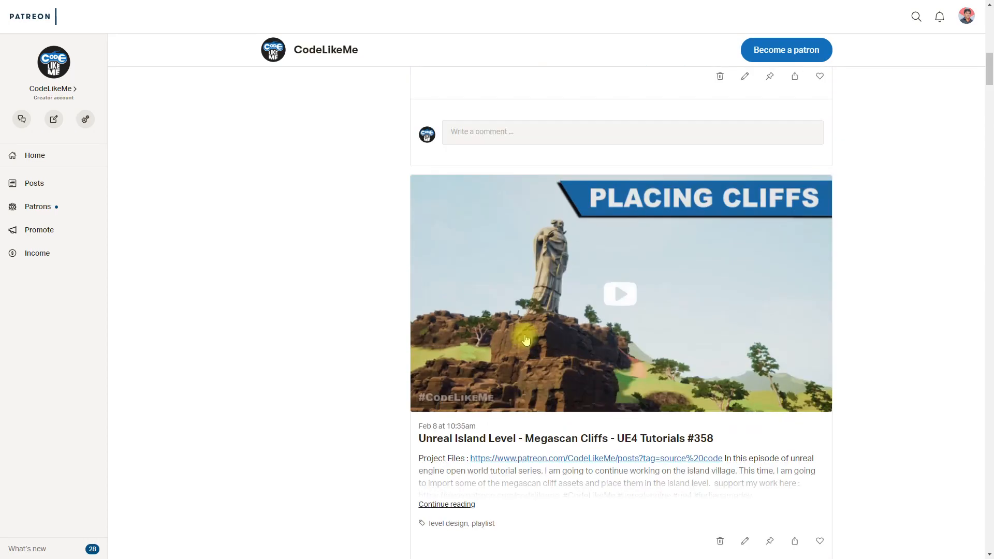
scroll(525, 339, "up", 5)
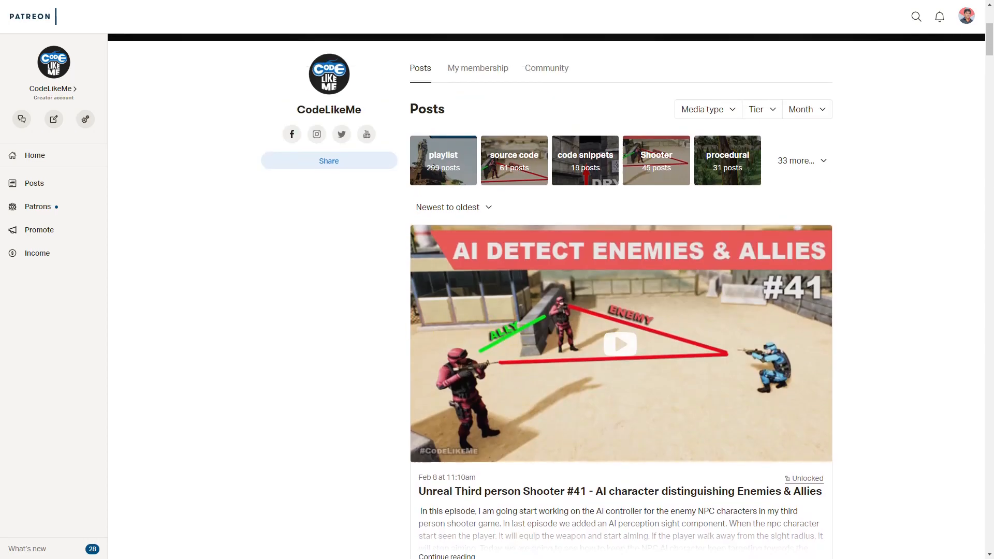